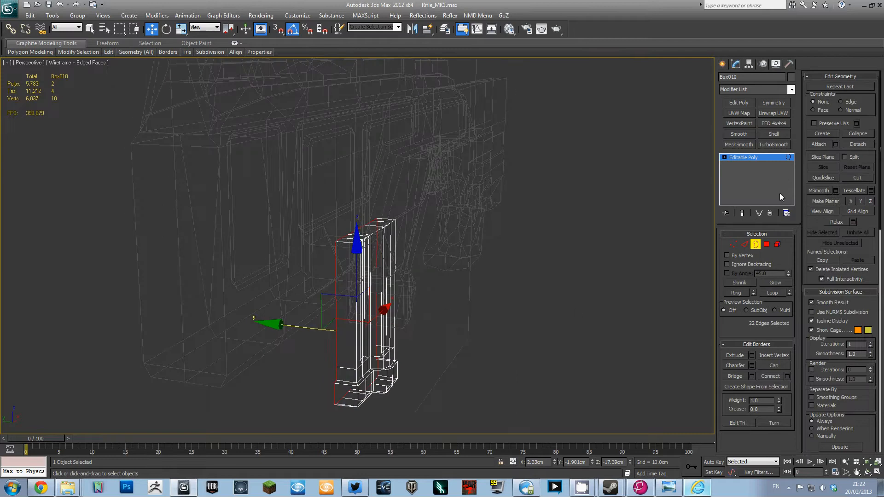
Mirror the half-modelled magazine with a Symmetry modifier on the Z axis and convert the result to an editable poly.
{"action": "left_click", "coordinate": [773, 103]}
{"action": "left_click", "coordinate": [768, 251]}
{"action": "right_click", "coordinate": [358, 233]}
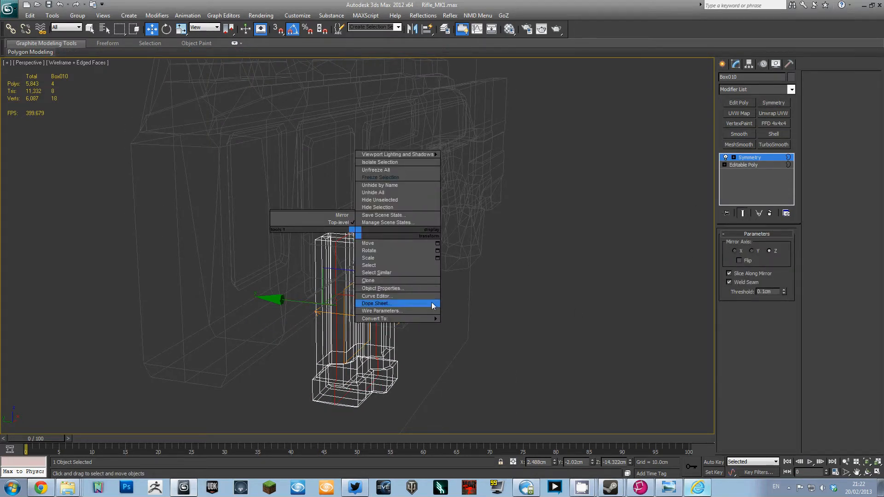
{"action": "left_click", "coordinate": [476, 324]}
{"action": "key", "text": "alt+w"}
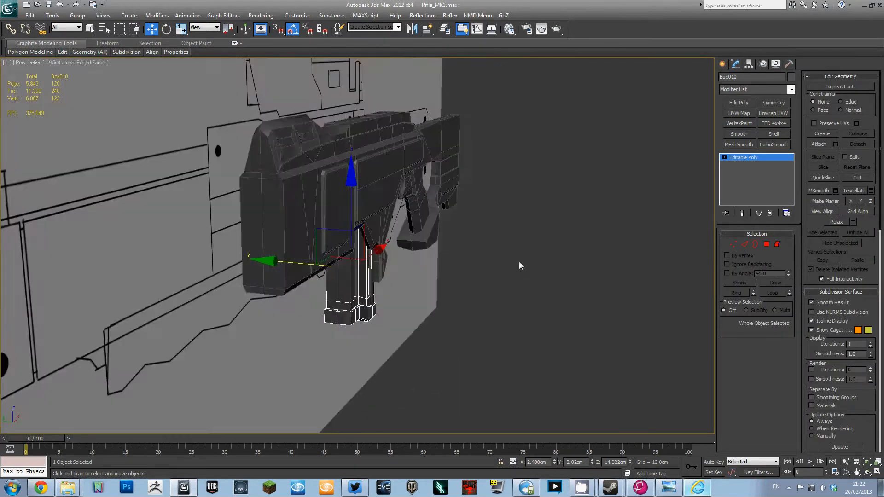
Select all of the magazine's vertices, weld them and leave vertex editing.
{"action": "scroll", "coordinate": [518, 262], "scroll_direction": "up", "scroll_amount": 3}
{"action": "middle_click_drag", "start_coordinate": [519, 263], "coordinate": [481, 299], "text": "alt"}
{"action": "key", "text": "2"}
{"action": "left_click", "coordinate": [789, 158]}
{"action": "key", "text": "1"}
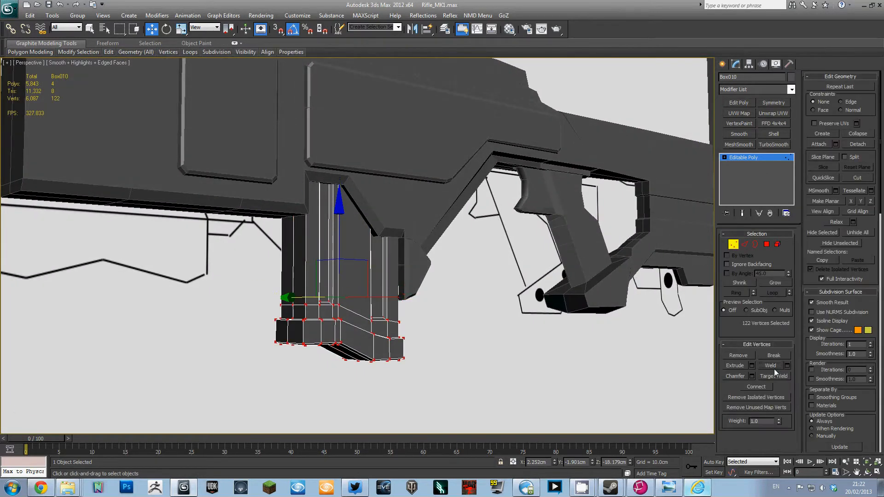
{"action": "left_click", "coordinate": [733, 245]}
Select the rifle body together with the magazine and examine their meshes from several angles.
{"action": "middle_click_drag", "start_coordinate": [667, 304], "coordinate": [558, 306], "text": "alt"}
{"action": "left_click", "coordinate": [462, 232]}
{"action": "key", "text": "ctrl+a"}
{"action": "middle_click_drag", "start_coordinate": [608, 252], "coordinate": [501, 226]}
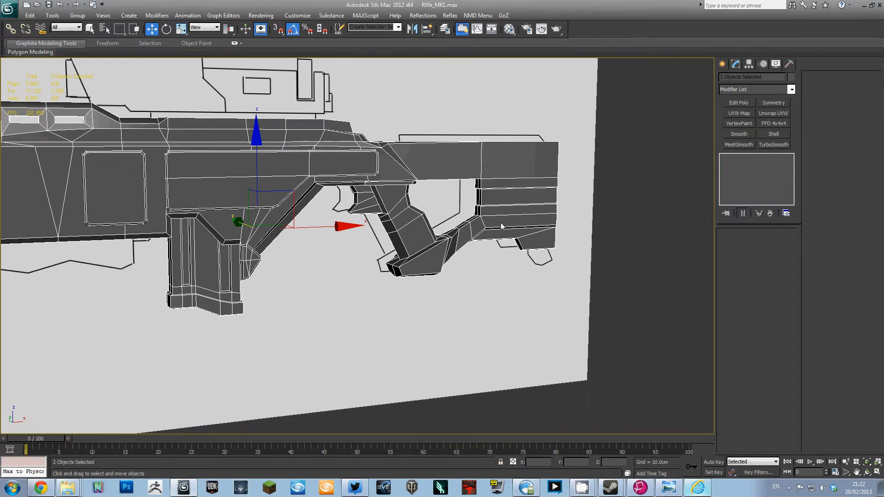
{"action": "scroll", "coordinate": [502, 225], "scroll_direction": "up", "scroll_amount": 5}
{"action": "scroll", "coordinate": [402, 213], "scroll_direction": "down", "scroll_amount": 6}
{"action": "scroll", "coordinate": [415, 214], "scroll_direction": "up", "scroll_amount": 4}
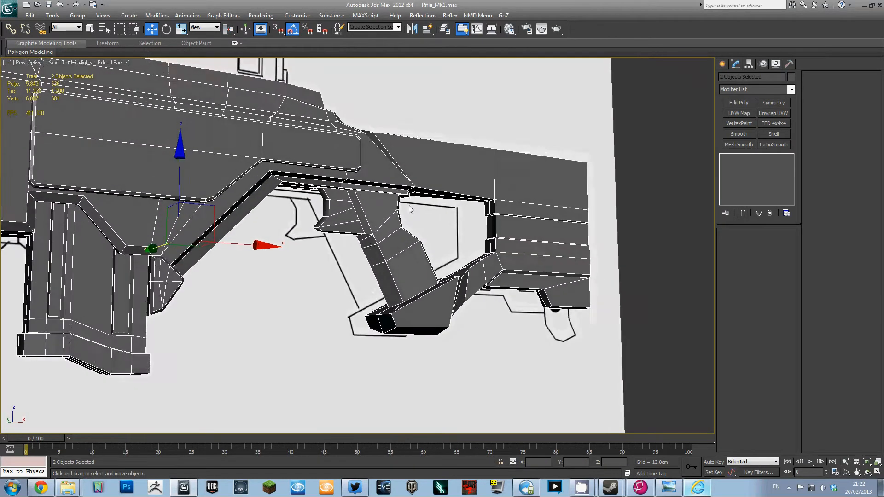
{"action": "middle_click_drag", "start_coordinate": [409, 205], "coordinate": [377, 232], "text": "alt"}
{"action": "key", "text": "alt+w"}
{"action": "key", "text": "alt+w"}
{"action": "middle_click_drag", "start_coordinate": [203, 281], "coordinate": [450, 260]}
{"action": "scroll", "coordinate": [406, 250], "scroll_direction": "down", "scroll_amount": 3}
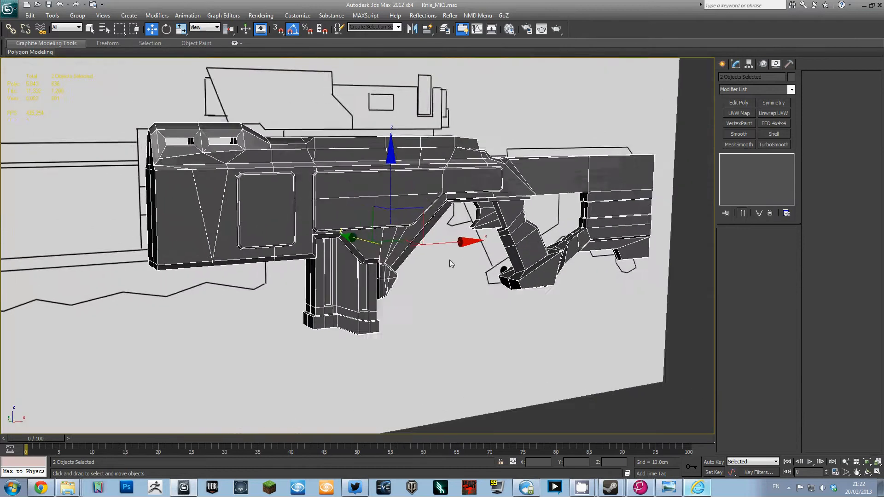
{"action": "scroll", "coordinate": [449, 259], "scroll_direction": "down", "scroll_amount": 3}
Unhide all objects in the scene without unhiding the hidden layers.
{"action": "right_click", "coordinate": [446, 199]}
{"action": "left_click", "coordinate": [470, 156]}
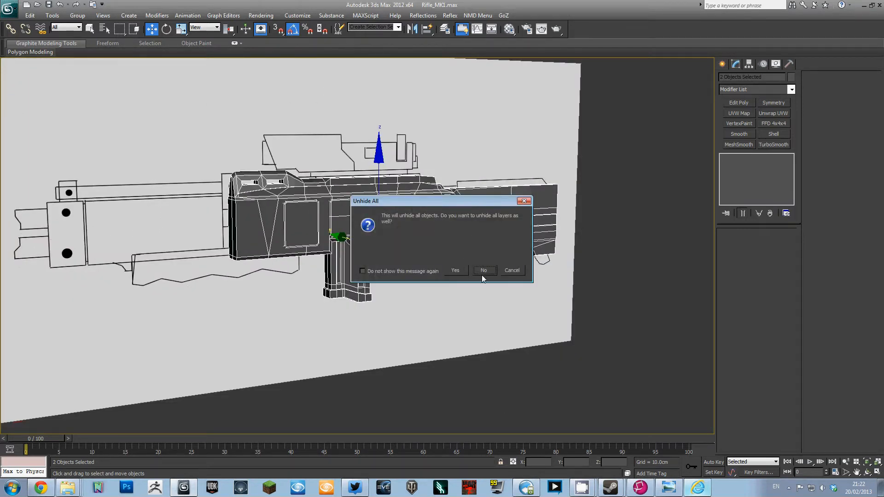
{"action": "left_click", "coordinate": [492, 267]}
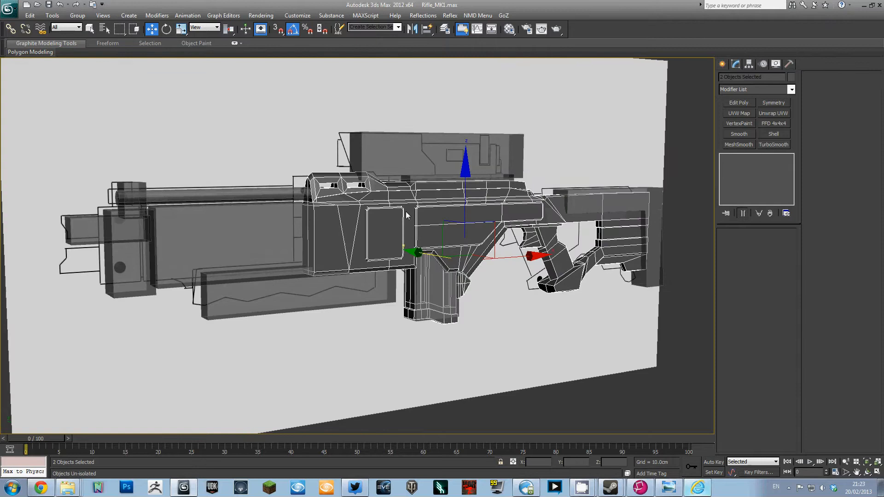
Detach the scope and its rail elements from the see-through block-out object.
{"action": "left_click", "coordinate": [131, 277]}
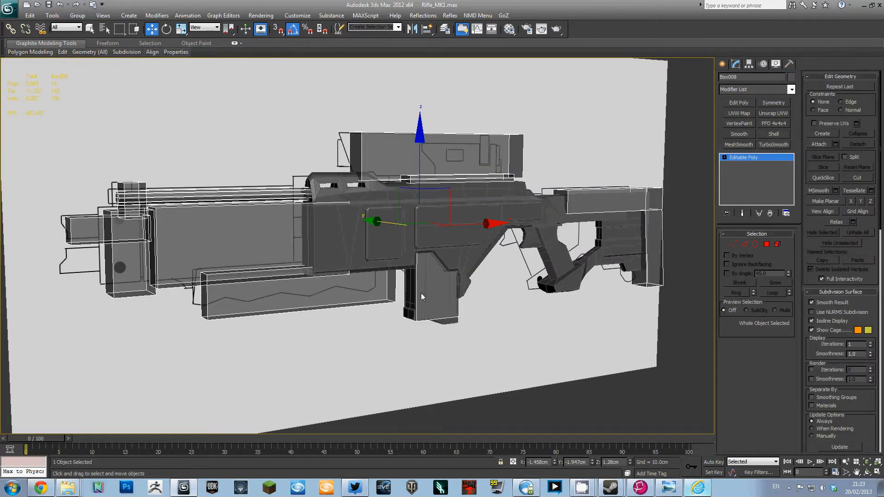
{"action": "key", "text": "5"}
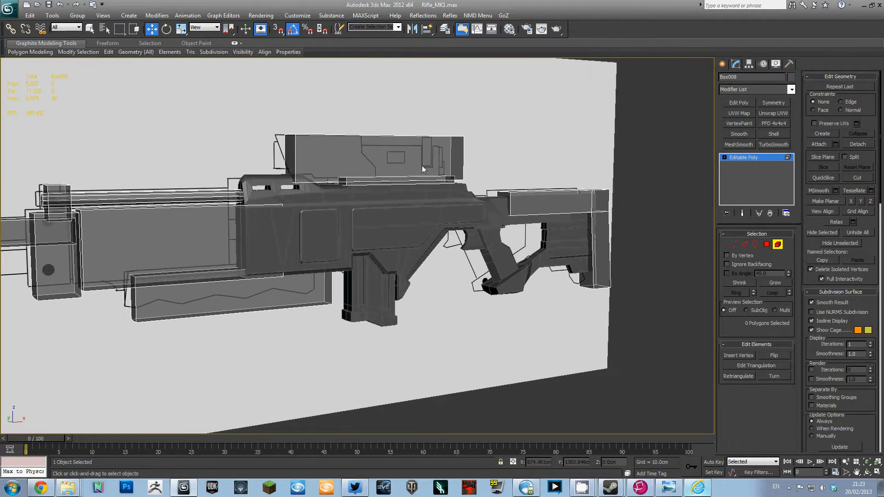
{"action": "left_click_drag", "start_coordinate": [479, 112], "coordinate": [394, 198]}
{"action": "key", "text": "alt+d"}
{"action": "left_click", "coordinate": [465, 256]}
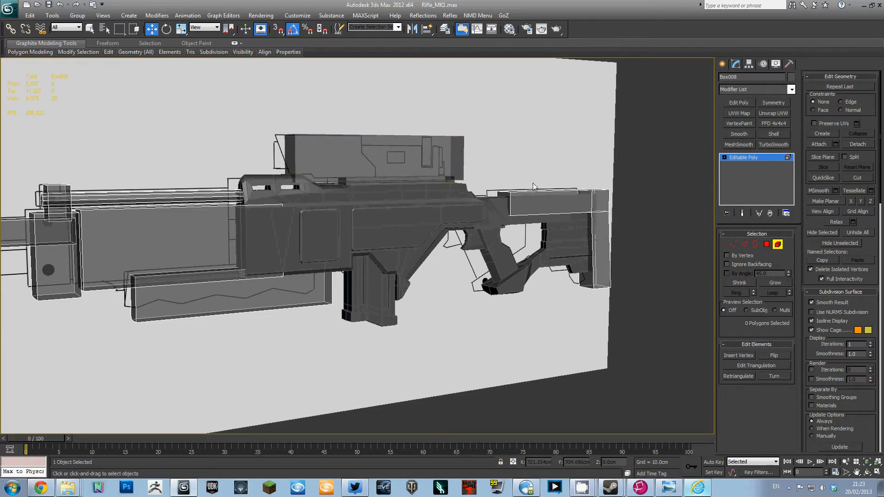
{"action": "left_click", "coordinate": [778, 245]}
{"action": "middle_click_drag", "start_coordinate": [565, 242], "coordinate": [512, 246]}
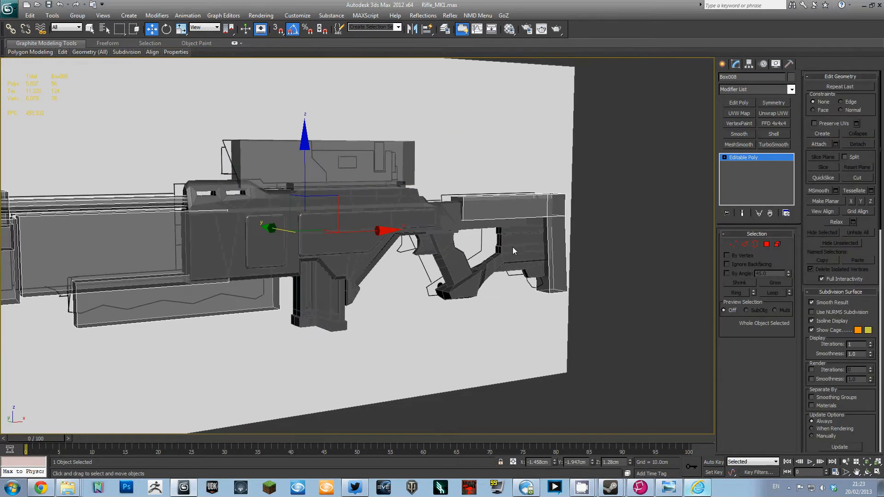
Isolate the block-out object and the rifle body together with the blueprint plane.
{"action": "left_click", "coordinate": [410, 214], "text": "ctrl"}
{"action": "right_click", "coordinate": [418, 229]}
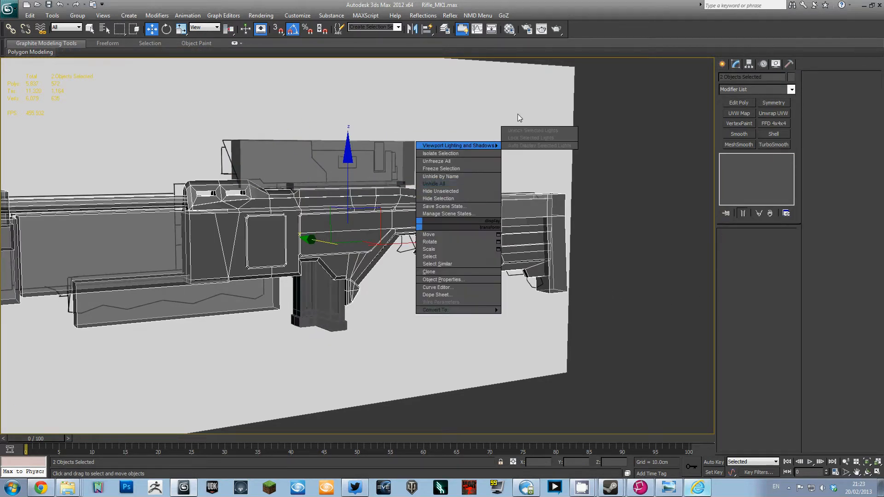
{"action": "right_click", "coordinate": [509, 115]}
{"action": "left_click", "coordinate": [404, 217]}
{"action": "right_click", "coordinate": [423, 211]}
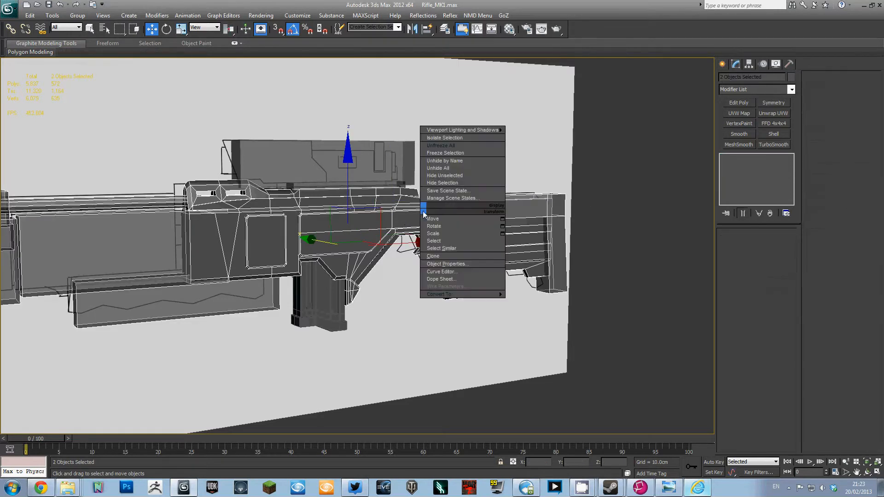
{"action": "left_click", "coordinate": [459, 138]}
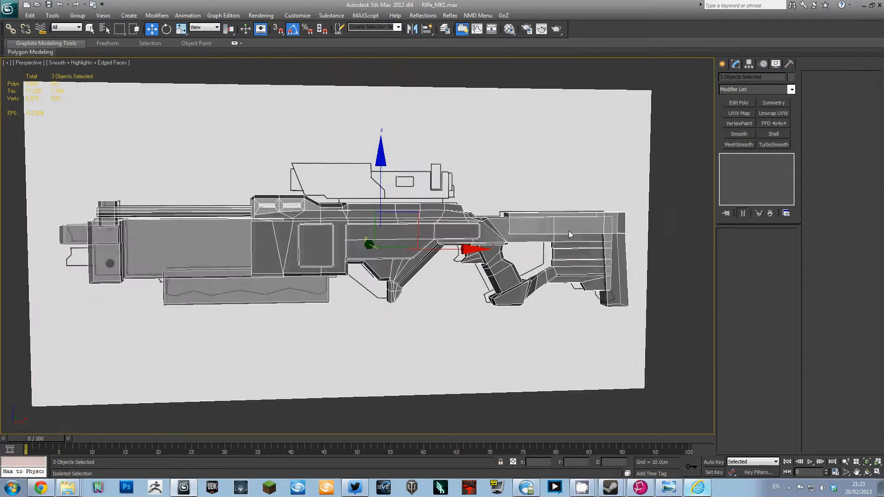
{"action": "left_click", "coordinate": [569, 235]}
{"action": "mouse_move", "coordinate": [569, 234]}
{"action": "middle_mouse_down", "text": "alt"}
{"action": "mouse_move", "coordinate": [581, 235]}
{"action": "mouse_move", "coordinate": [405, 274]}
{"action": "mouse_move", "coordinate": [452, 239]}
{"action": "mouse_move", "coordinate": [411, 215]}
{"action": "mouse_move", "coordinate": [332, 225]}
{"action": "middle_mouse_up", "text": "alt"}
{"action": "right_click", "coordinate": [452, 239]}
{"action": "left_click", "coordinate": [489, 205]}
{"action": "scroll", "coordinate": [454, 230], "scroll_direction": "up", "scroll_amount": 3}
{"action": "key", "text": "ctrl+z"}
{"action": "scroll", "coordinate": [446, 229], "scroll_direction": "down", "scroll_amount": 3}
Freeze the blueprint plane and hide the rifle body.
{"action": "left_click", "coordinate": [451, 170]}
{"action": "right_click", "coordinate": [450, 169]}
{"action": "left_click", "coordinate": [476, 115]}
{"action": "left_click", "coordinate": [413, 227]}
{"action": "scroll", "coordinate": [411, 216], "scroll_direction": "up", "scroll_amount": 4}
{"action": "left_click", "coordinate": [347, 219]}
{"action": "key", "text": "alt+x"}
{"action": "right_click", "coordinate": [328, 224]}
{"action": "left_click", "coordinate": [365, 196]}
Select the block-out object and show its stock in a shaded front view over the blueprint.
{"action": "left_click", "coordinate": [403, 223]}
{"action": "key", "text": "f"}
{"action": "scroll", "coordinate": [518, 153], "scroll_direction": "down", "scroll_amount": 2}
{"action": "mouse_move", "coordinate": [519, 152]}
{"action": "middle_mouse_down"}
{"action": "mouse_move", "coordinate": [499, 230]}
{"action": "mouse_move", "coordinate": [384, 244]}
{"action": "middle_mouse_up"}
{"action": "scroll", "coordinate": [385, 244], "scroll_direction": "down", "scroll_amount": 2}
{"action": "key", "text": "F3"}
{"action": "middle_click_drag", "start_coordinate": [477, 236], "coordinate": [371, 248]}
{"action": "scroll", "coordinate": [371, 247], "scroll_direction": "up", "scroll_amount": 3}
{"action": "scroll", "coordinate": [372, 250], "scroll_direction": "down", "scroll_amount": 3}
{"action": "right_click", "coordinate": [382, 217]}
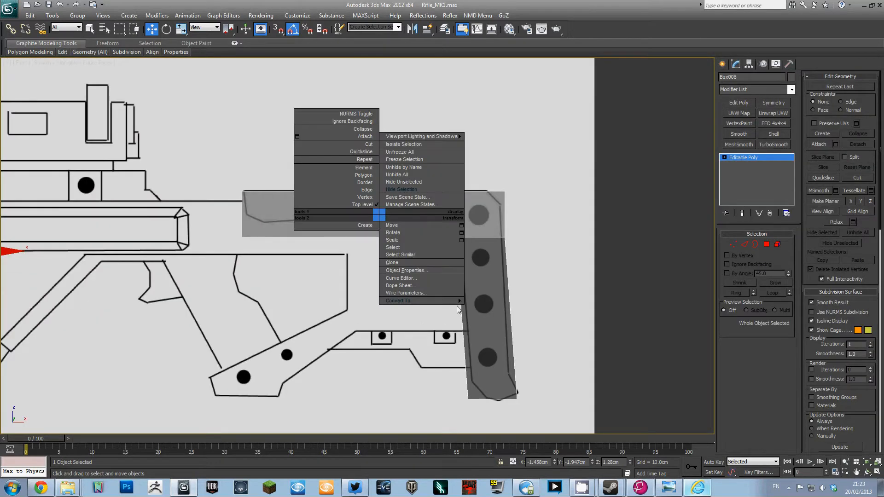
{"action": "left_click", "coordinate": [475, 305]}
Connect the ring of lengthwise edges on the stock's upper bar with 2 segments.
{"action": "key", "text": "2"}
{"action": "left_click", "coordinate": [345, 191]}
{"action": "key", "text": "alt+r"}
{"action": "left_click", "coordinate": [787, 398]}
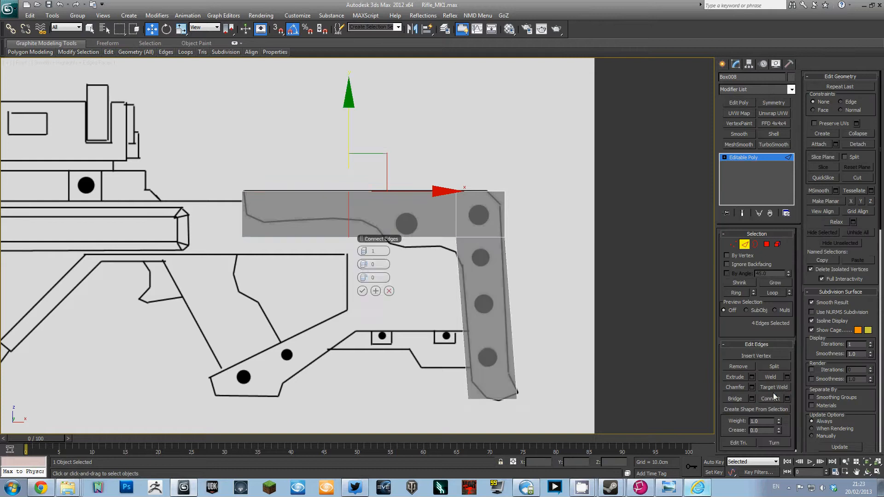
{"action": "left_click", "coordinate": [361, 250]}
{"action": "left_click", "coordinate": [362, 290]}
Move the upper bar's vertices so its front end and underside follow the blueprint outline.
{"action": "key", "text": "1"}
{"action": "left_click_drag", "start_coordinate": [269, 215], "coordinate": [365, 200]}
{"action": "left_click_drag", "start_coordinate": [258, 210], "coordinate": [242, 224]}
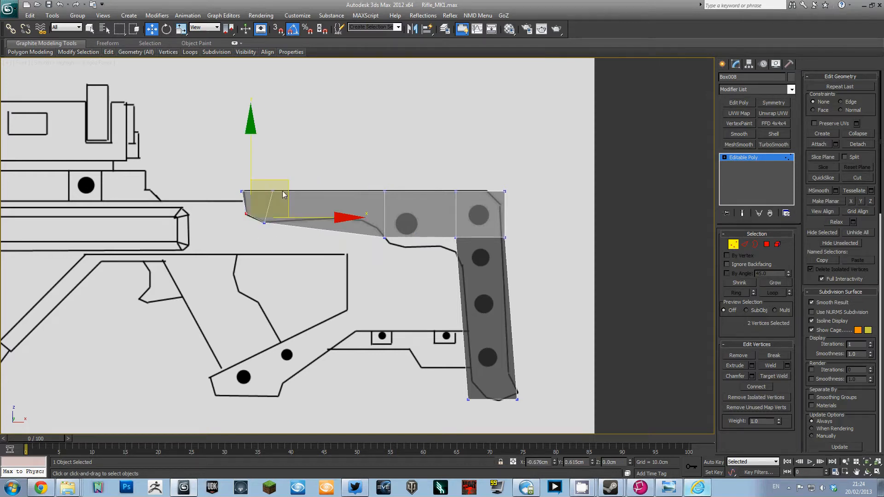
{"action": "left_click_drag", "start_coordinate": [364, 221], "coordinate": [398, 251]}
Connect further edge loops across the curved part of the stock's upper bar.
{"action": "key", "text": "2"}
{"action": "left_click_drag", "start_coordinate": [389, 181], "coordinate": [371, 230]}
{"action": "left_click", "coordinate": [417, 230]}
{"action": "key", "text": "alt+r"}
{"action": "left_click", "coordinate": [772, 398]}
Move the vertices of the new loops and the inner corner onto the stock's blueprint outline.
{"action": "key", "text": "1"}
{"action": "left_click_drag", "start_coordinate": [393, 187], "coordinate": [428, 193]}
{"action": "left_click_drag", "start_coordinate": [419, 247], "coordinate": [430, 224]}
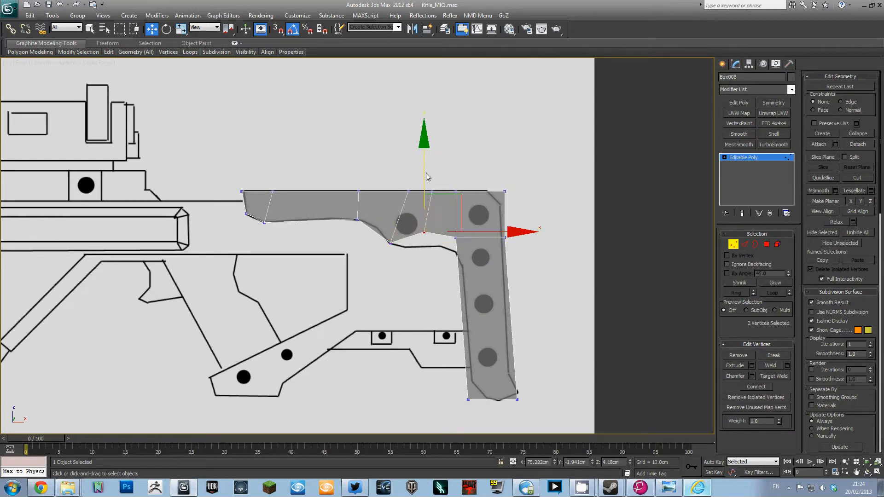
{"action": "mouse_move", "coordinate": [474, 200]}
{"action": "left_mouse_down"}
{"action": "mouse_move", "coordinate": [477, 213]}
{"action": "mouse_move", "coordinate": [458, 237]}
{"action": "mouse_move", "coordinate": [468, 209]}
{"action": "left_mouse_up"}
{"action": "scroll", "coordinate": [461, 209], "scroll_direction": "down", "scroll_amount": 2}
{"action": "middle_click_drag", "start_coordinate": [460, 209], "coordinate": [392, 196]}
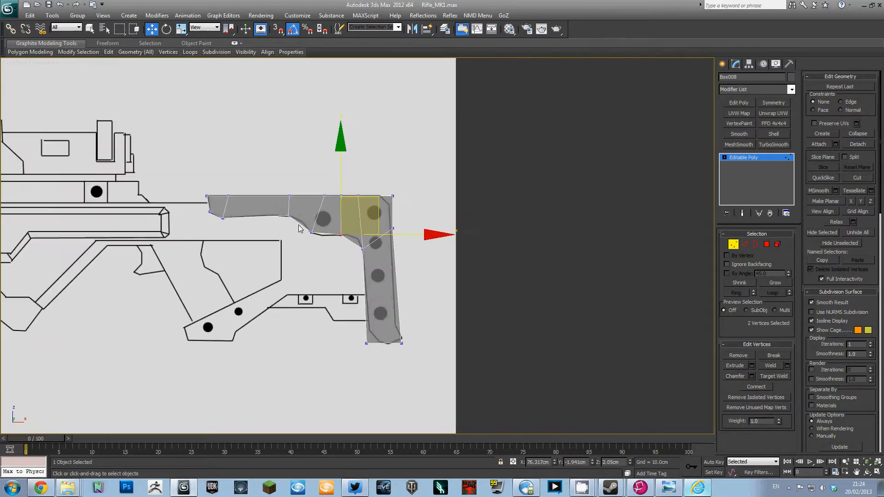
Chamfer the edge at the stock's upper rear corner with 1 segment.
{"action": "scroll", "coordinate": [452, 204], "scroll_direction": "up", "scroll_amount": 2}
{"action": "left_click", "coordinate": [408, 176]}
{"action": "key", "text": "2"}
{"action": "key", "text": "2"}
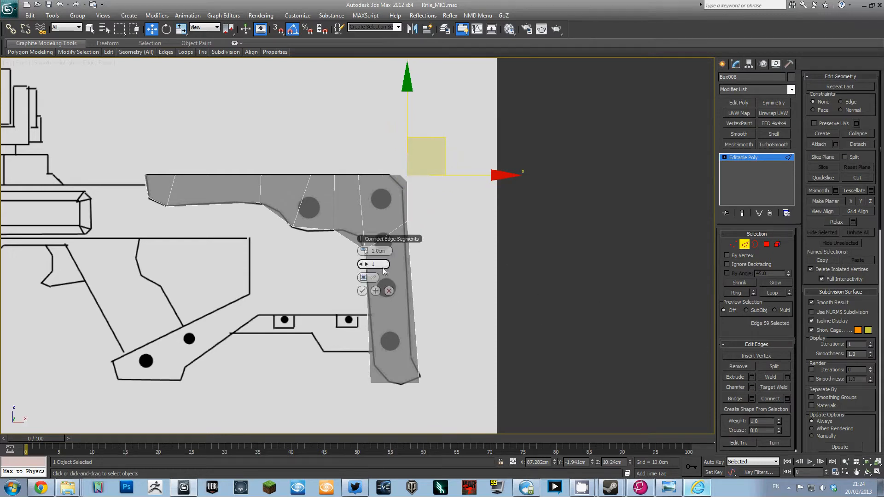
{"action": "key", "text": "Return"}
Move the vertices of the chamfered upper rear corner to match the blueprint.
{"action": "key", "text": "1"}
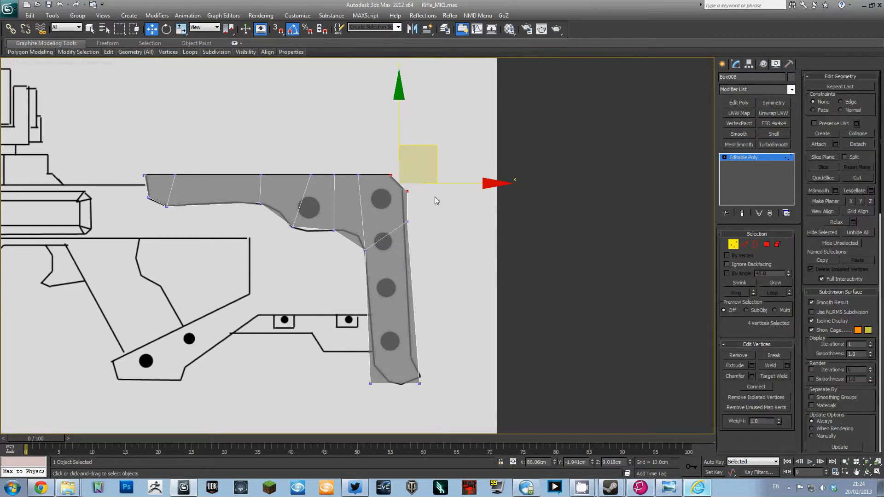
{"action": "mouse_move", "coordinate": [429, 147]}
{"action": "left_mouse_down"}
{"action": "mouse_move", "coordinate": [379, 202]}
{"action": "mouse_move", "coordinate": [418, 139]}
{"action": "left_mouse_up"}
{"action": "middle_click_drag", "start_coordinate": [401, 216], "coordinate": [384, 168]}
{"action": "left_click", "coordinate": [389, 173]}
{"action": "left_click_drag", "start_coordinate": [426, 143], "coordinate": [423, 151]}
Connect the stock's vertical leg with two edge loops and align their vertices with the blueprint.
{"action": "left_click", "coordinate": [363, 256]}
{"action": "key", "text": "2"}
{"action": "left_click_drag", "start_coordinate": [339, 256], "coordinate": [410, 267]}
{"action": "left_click", "coordinate": [772, 397]}
{"action": "key", "text": "1"}
{"action": "left_click_drag", "start_coordinate": [342, 239], "coordinate": [360, 253]}
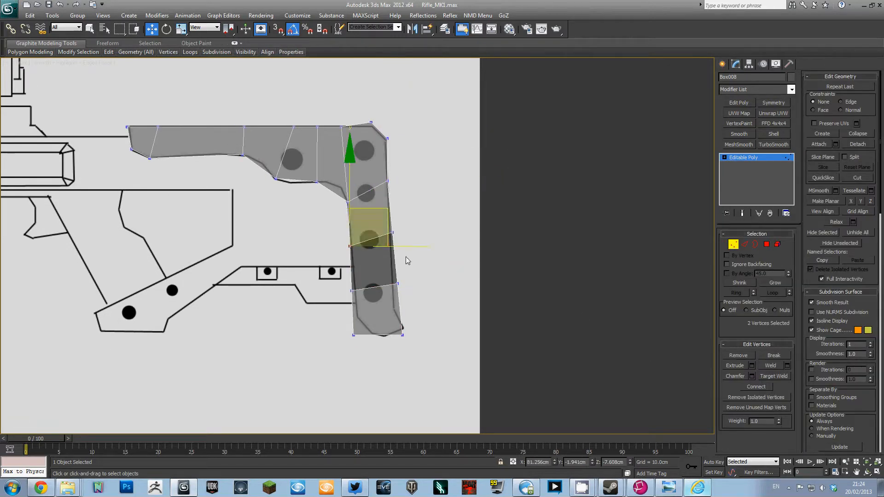
{"action": "left_click_drag", "start_coordinate": [407, 290], "coordinate": [411, 290]}
Chamfer the leg's lower front corner edge by 2.444 cm with 1 segment and fit the lower rear vertices to the blueprint.
{"action": "key", "text": "2"}
{"action": "left_click_drag", "start_coordinate": [324, 325], "coordinate": [369, 314]}
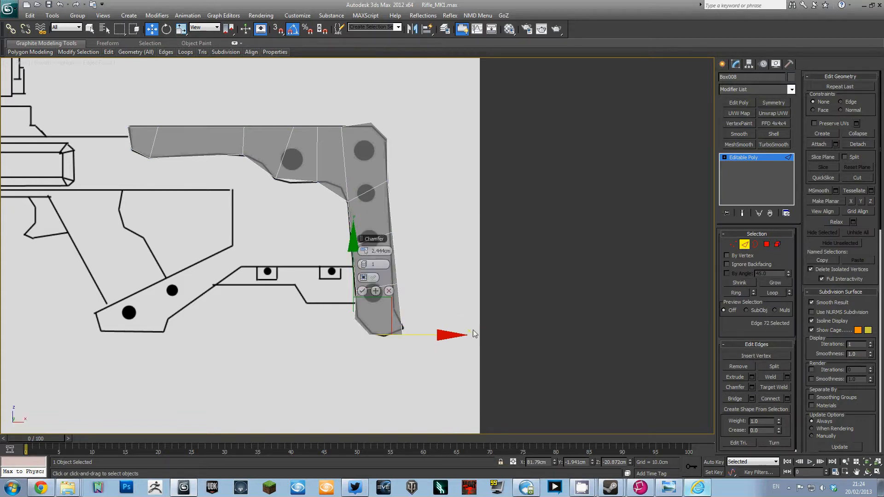
{"action": "key", "text": "1"}
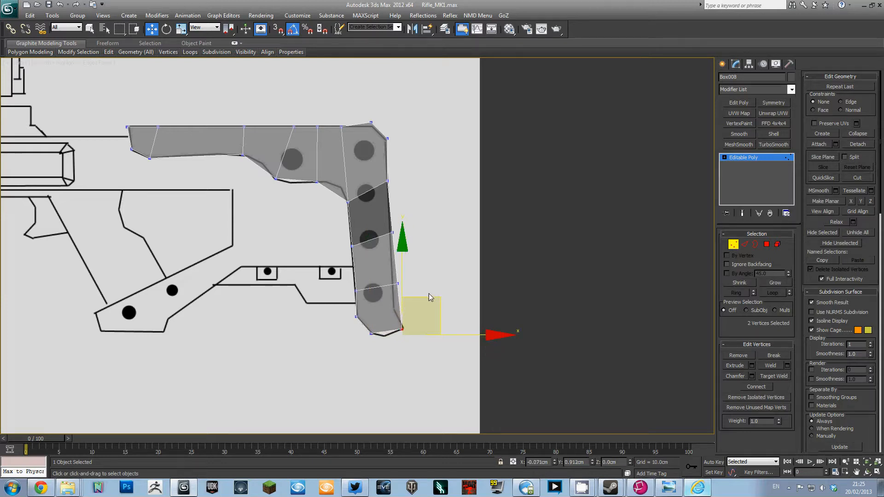
Use Connect on the rear and bottom edges of the stock's foot to add vertices along them.
{"action": "key", "text": "2"}
{"action": "left_click", "coordinate": [396, 314]}
{"action": "key", "text": "1"}
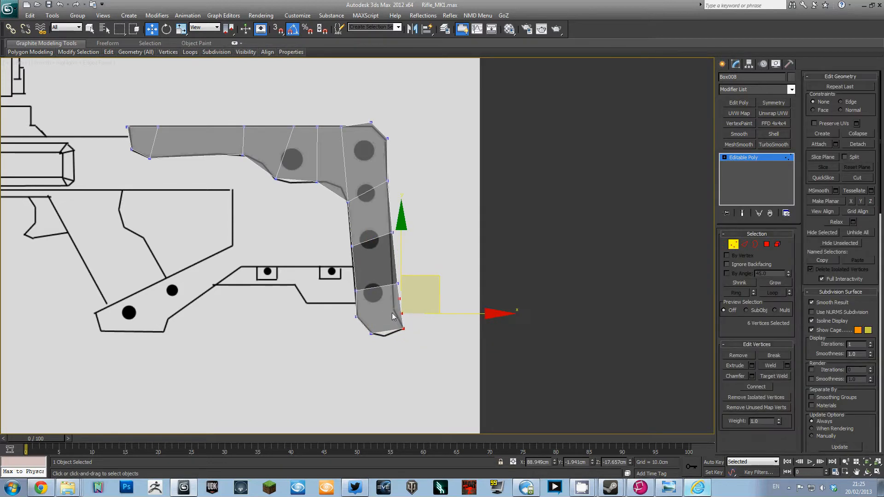
{"action": "key", "text": "2"}
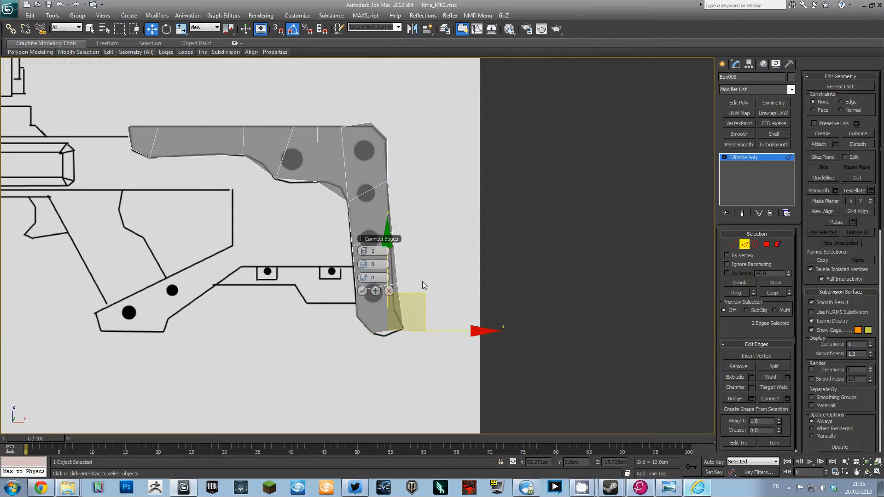
{"action": "left_click", "coordinate": [400, 313]}
{"action": "scroll", "coordinate": [410, 313], "scroll_direction": "up", "scroll_amount": 4}
Move the foot's new vertices so its rear side and underside follow the blueprint outline.
{"action": "key", "text": "1"}
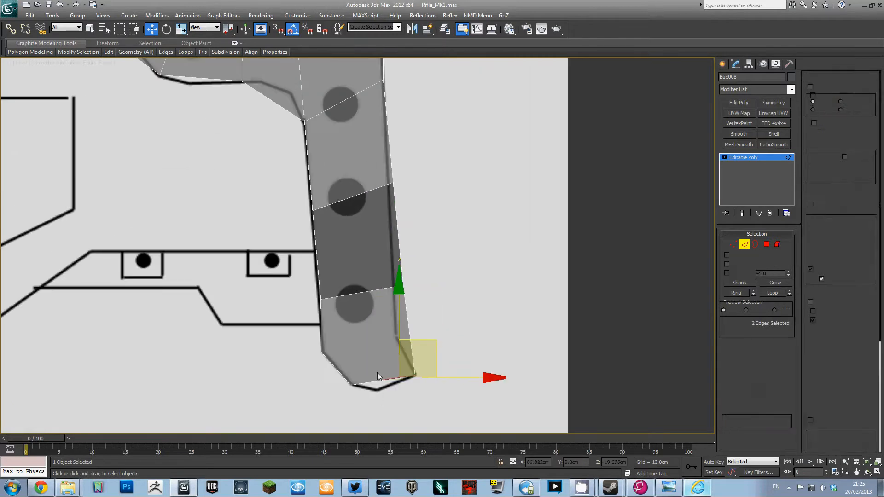
{"action": "left_click_drag", "start_coordinate": [436, 315], "coordinate": [443, 288]}
{"action": "left_click_drag", "start_coordinate": [386, 289], "coordinate": [426, 247]}
Connect the foot's rear vertices with the opposite front vertices to form two crossing edges.
{"action": "left_click_drag", "start_coordinate": [403, 308], "coordinate": [387, 324]}
{"action": "left_click_drag", "start_coordinate": [299, 339], "coordinate": [349, 360], "text": "ctrl"}
{"action": "key", "text": "ctrl+shift+e"}
{"action": "left_click_drag", "start_coordinate": [387, 335], "coordinate": [416, 355]}
{"action": "left_click_drag", "start_coordinate": [327, 370], "coordinate": [364, 395], "text": "ctrl"}
{"action": "key", "text": "ctrl+shift+e"}
Add an edge loop along the middle of the stock's thickness.
{"action": "middle_click_drag", "start_coordinate": [493, 331], "coordinate": [465, 316]}
{"action": "scroll", "coordinate": [465, 283], "scroll_direction": "down", "scroll_amount": 2}
{"action": "key", "text": "p"}
{"action": "key", "text": "2"}
{"action": "double_click", "coordinate": [470, 311]}
{"action": "key", "text": "alt+w"}
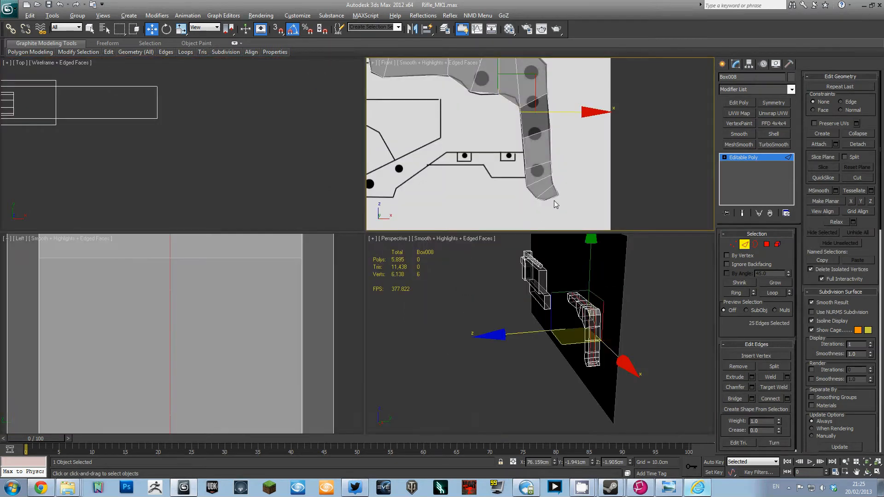
Delete the polygons on one side of the stock's centre loop, working from the top view.
{"action": "middle_click", "coordinate": [554, 200]}
{"action": "key", "text": "alt+w"}
{"action": "scroll", "coordinate": [468, 208], "scroll_direction": "down", "scroll_amount": 3}
{"action": "key", "text": "t"}
{"action": "scroll", "coordinate": [455, 201], "scroll_direction": "down", "scroll_amount": 5}
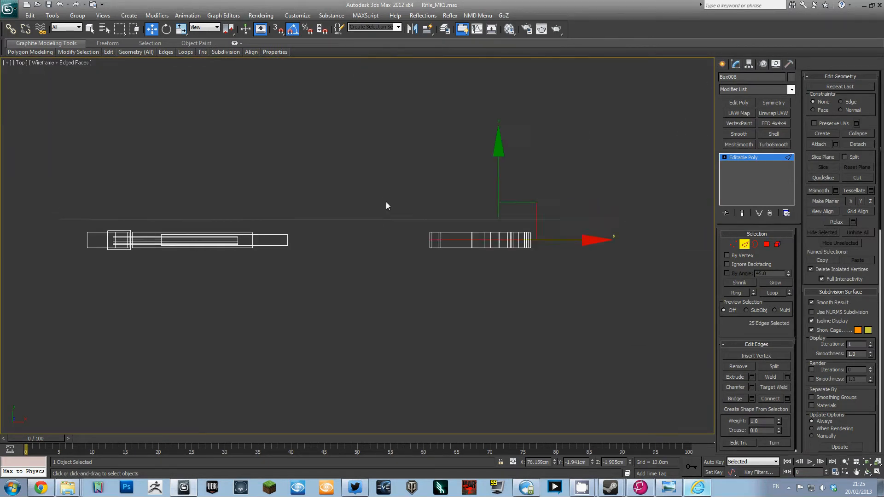
{"action": "middle_click_drag", "start_coordinate": [454, 203], "coordinate": [271, 203]}
{"action": "scroll", "coordinate": [272, 202], "scroll_direction": "up", "scroll_amount": 3}
{"action": "key", "text": "4"}
{"action": "left_click_drag", "start_coordinate": [226, 157], "coordinate": [233, 160]}
{"action": "key", "text": "Delete"}
Connect a new edge loop at the stock's inner corner and move its vertices onto the blueprint outline.
{"action": "key", "text": "alt+w"}
{"action": "middle_click", "coordinate": [473, 279]}
{"action": "key", "text": "alt+w"}
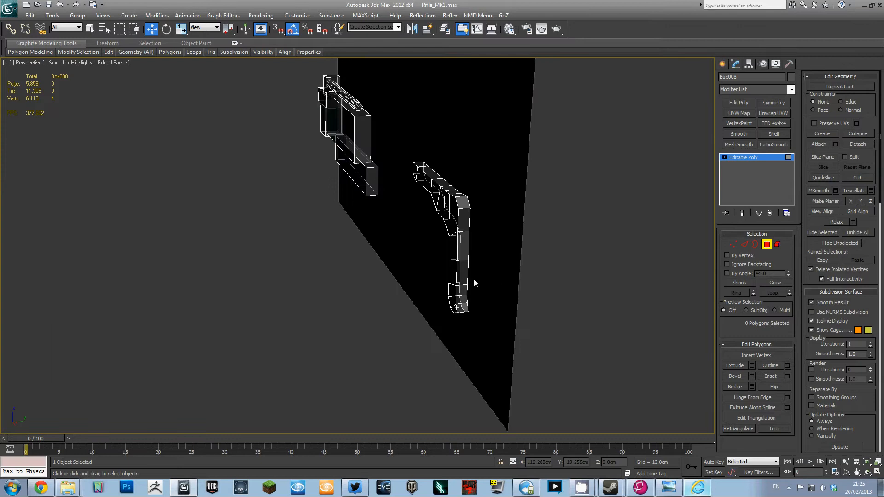
{"action": "key", "text": "shift+z"}
{"action": "key", "text": "alt+w"}
{"action": "middle_click", "coordinate": [441, 186]}
{"action": "key", "text": "alt+w"}
{"action": "scroll", "coordinate": [440, 186], "scroll_direction": "up", "scroll_amount": 3}
{"action": "key", "text": "2"}
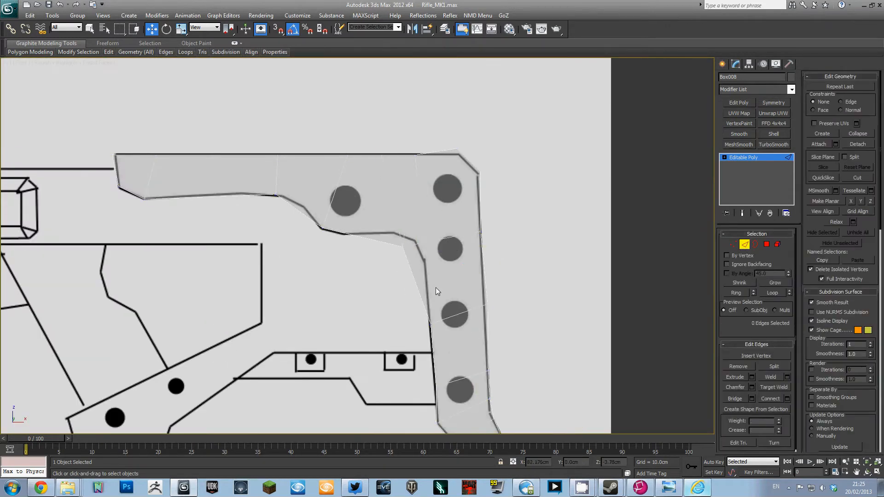
{"action": "left_click", "coordinate": [780, 397]}
{"action": "key", "text": "1"}
{"action": "left_click_drag", "start_coordinate": [429, 206], "coordinate": [403, 161]}
Connect another edge loop beside the inner corner and spread the vertices along the stock's upper edge.
{"action": "key", "text": "2"}
{"action": "left_click", "coordinate": [768, 396]}
{"action": "key", "text": "1"}
{"action": "left_click_drag", "start_coordinate": [403, 232], "coordinate": [411, 242], "text": "ctrl"}
{"action": "left_click_drag", "start_coordinate": [367, 142], "coordinate": [387, 164]}
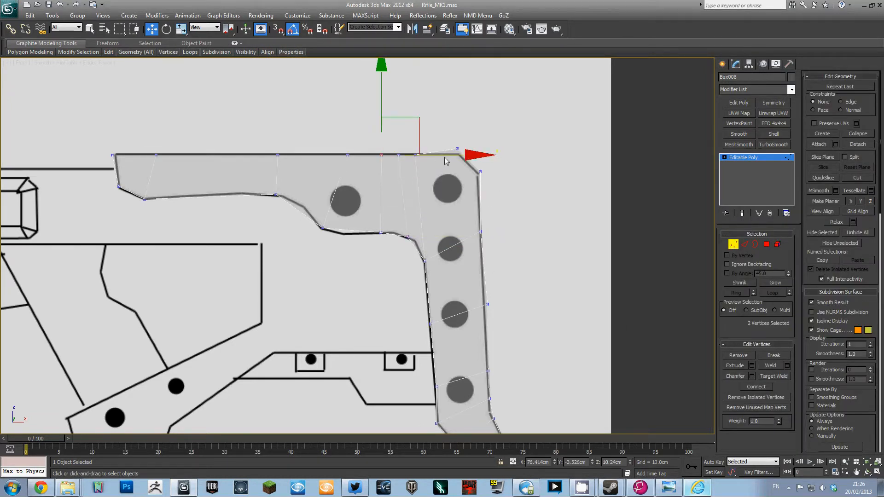
{"action": "left_click_drag", "start_coordinate": [329, 147], "coordinate": [447, 147], "text": "ctrl"}
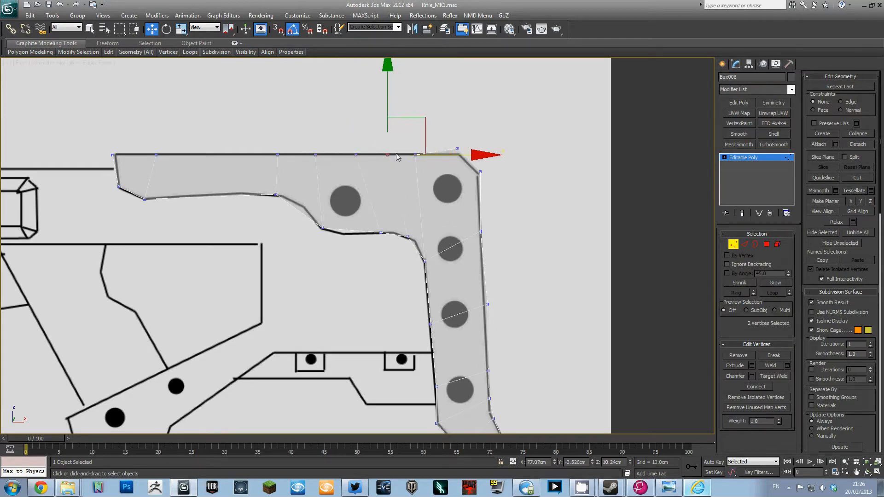
Connect a new edge loop across the stock's upper arm and move its lower vertices onto the blueprint outline.
{"action": "key", "text": "2"}
{"action": "left_click", "coordinate": [258, 196]}
{"action": "key", "text": "alt+r"}
{"action": "key", "text": "ctrl+shift+e"}
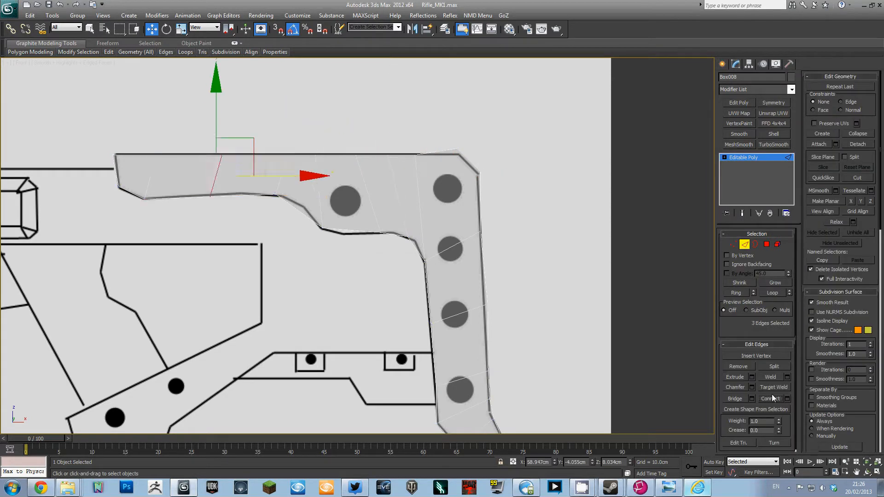
{"action": "key", "text": "1"}
{"action": "left_click_drag", "start_coordinate": [199, 185], "coordinate": [239, 213]}
{"action": "left_click_drag", "start_coordinate": [208, 133], "coordinate": [209, 129]}
Move the centre edges along the stock's rear outward in the front view to form a sloped rear face.
{"action": "middle_click_drag", "start_coordinate": [385, 250], "coordinate": [286, 144]}
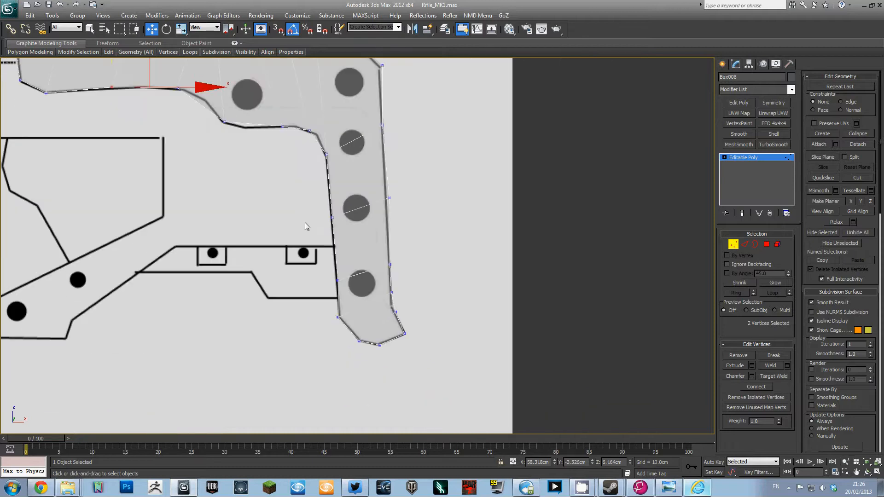
{"action": "left_click_drag", "start_coordinate": [408, 186], "coordinate": [376, 210]}
{"action": "key", "text": "p"}
{"action": "middle_click_drag", "start_coordinate": [527, 280], "coordinate": [347, 308], "text": "alt"}
{"action": "scroll", "coordinate": [347, 307], "scroll_direction": "up", "scroll_amount": 4}
{"action": "key", "text": "2"}
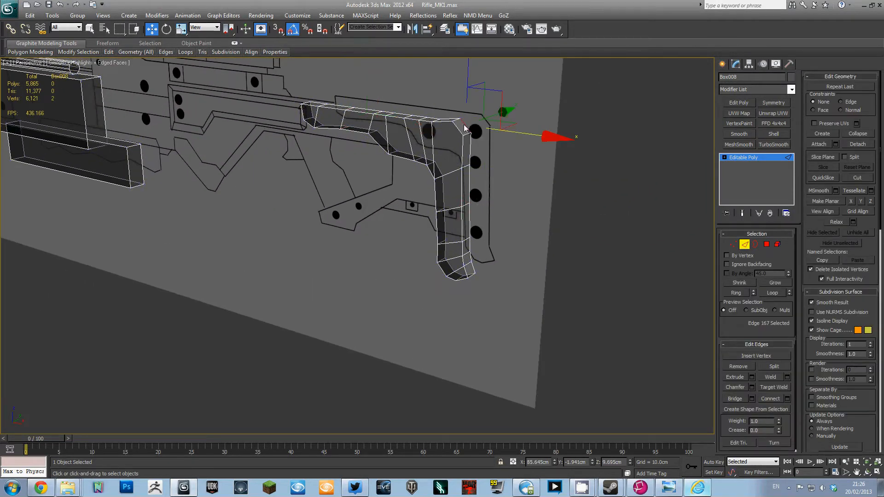
{"action": "double_click", "coordinate": [464, 127]}
{"action": "double_click", "coordinate": [444, 244]}
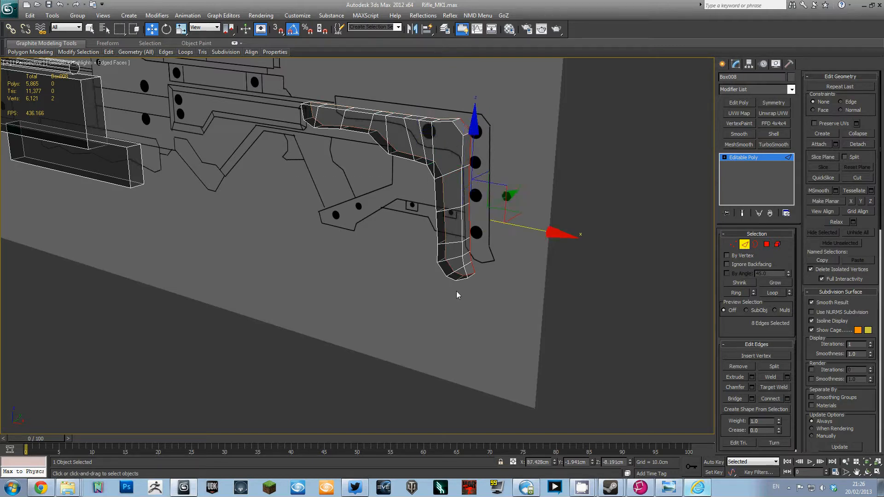
{"action": "key", "text": "f"}
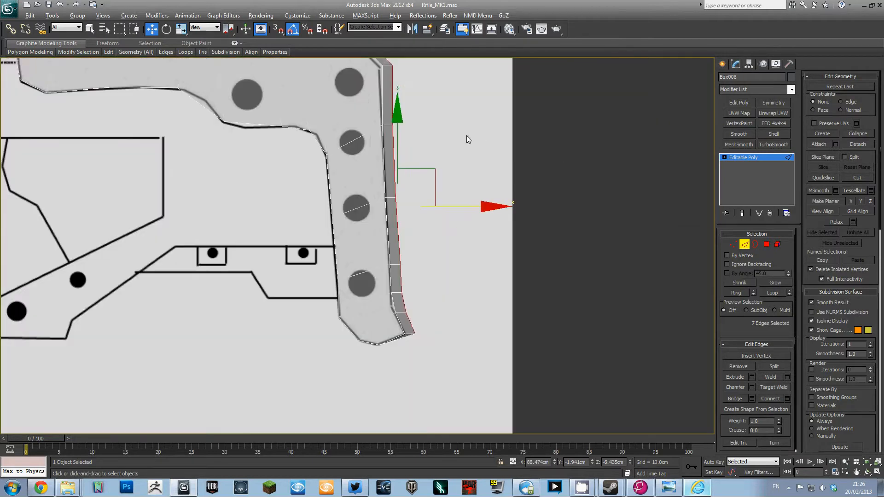
{"action": "middle_click_drag", "start_coordinate": [481, 134], "coordinate": [492, 174]}
{"action": "left_click_drag", "start_coordinate": [442, 210], "coordinate": [445, 207]}
Move the side-face vertices at the stock's lower end and inner leg inward to form a bevel.
{"action": "middle_click_drag", "start_coordinate": [406, 284], "coordinate": [418, 236]}
{"action": "key", "text": "1"}
{"action": "left_click", "coordinate": [404, 335]}
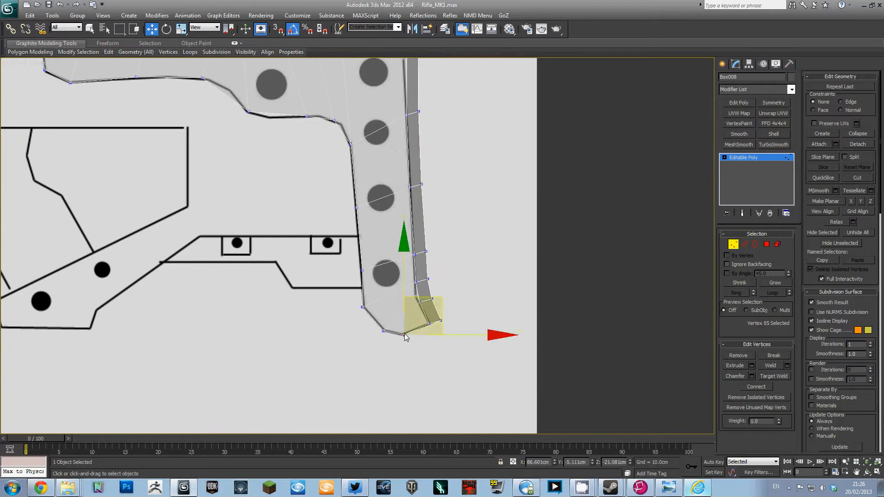
{"action": "left_click", "coordinate": [383, 330]}
{"action": "left_click", "coordinate": [362, 306]}
{"action": "left_click_drag", "start_coordinate": [368, 304], "coordinate": [370, 303]}
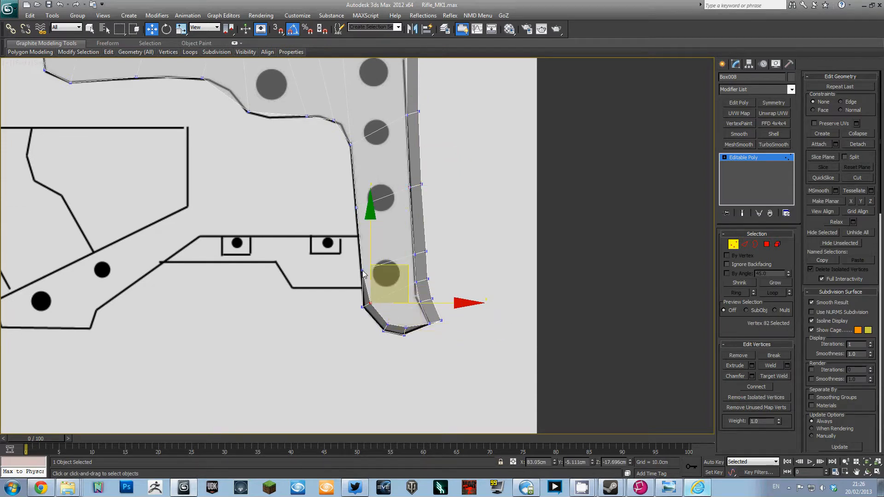
{"action": "left_click_drag", "start_coordinate": [362, 270], "coordinate": [370, 269]}
{"action": "left_click_drag", "start_coordinate": [356, 208], "coordinate": [363, 204]}
Continue the bevel by moving vertices inward around the stock's inner corner, the arm's underside, its front end and its upper edge.
{"action": "left_click", "coordinate": [352, 144]}
{"action": "left_click_drag", "start_coordinate": [352, 144], "coordinate": [310, 109]}
{"action": "left_click", "coordinate": [249, 112]}
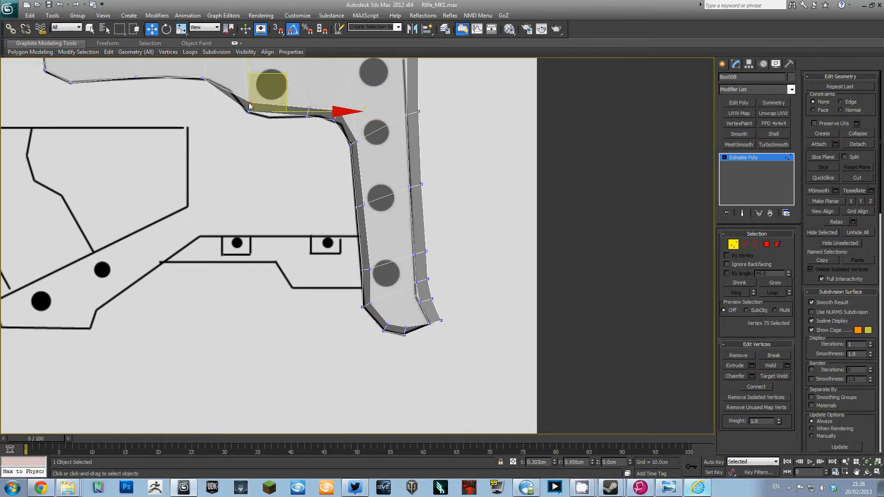
{"action": "middle_click_drag", "start_coordinate": [249, 112], "coordinate": [347, 172]}
{"action": "left_click", "coordinate": [302, 137]}
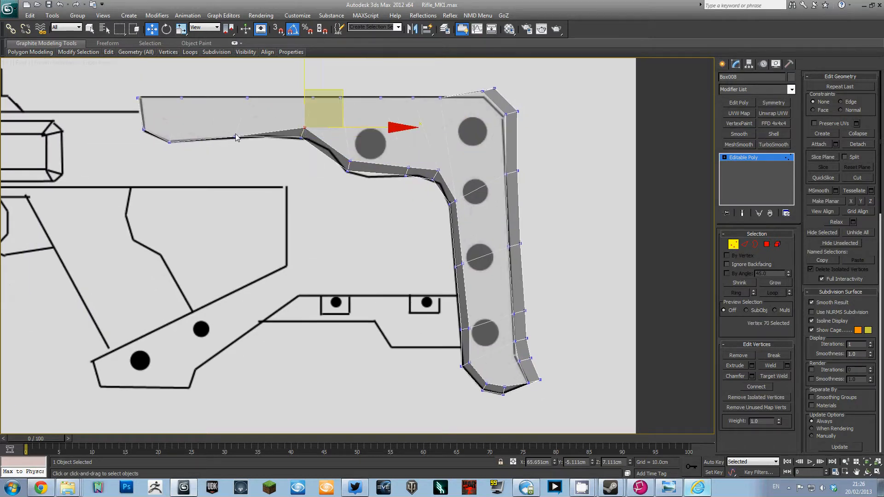
{"action": "left_click_drag", "start_coordinate": [236, 137], "coordinate": [237, 132]}
{"action": "left_click_drag", "start_coordinate": [170, 143], "coordinate": [141, 98]}
{"action": "left_click", "coordinate": [180, 100]}
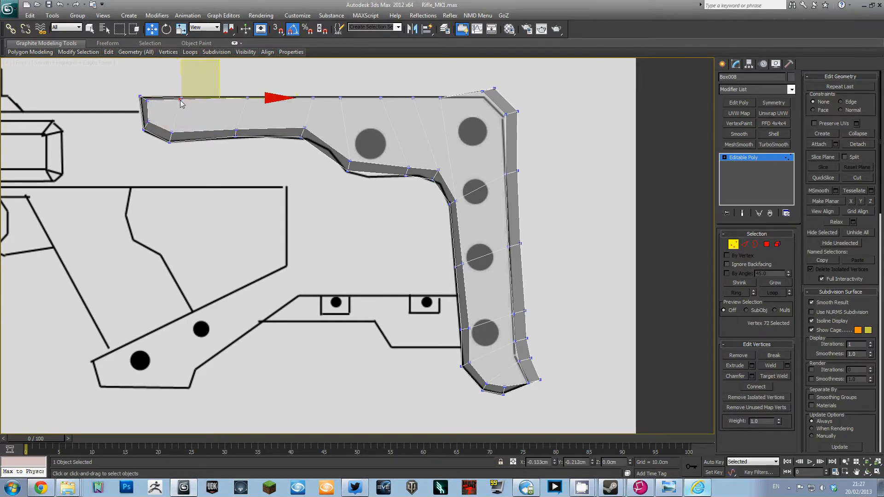
{"action": "left_click_drag", "start_coordinate": [312, 96], "coordinate": [319, 98]}
Apply a Symmetry modifier to the half stock and set its mirror axis to Z.
{"action": "key", "text": "p"}
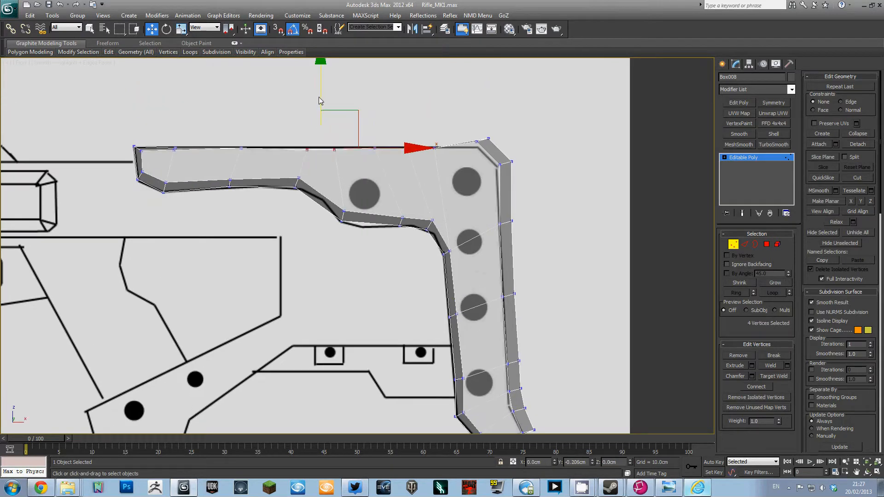
{"action": "middle_click_drag", "start_coordinate": [482, 204], "coordinate": [405, 276], "text": "alt"}
{"action": "left_click", "coordinate": [760, 157]}
{"action": "middle_click_drag", "start_coordinate": [571, 193], "coordinate": [317, 93], "text": "alt"}
{"action": "key", "text": "3"}
{"action": "left_click", "coordinate": [295, 67]}
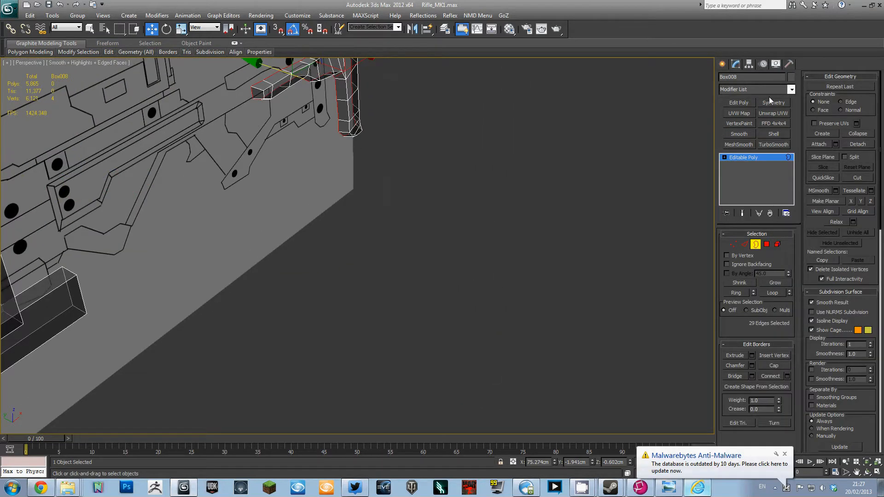
{"action": "left_click", "coordinate": [770, 100]}
{"action": "left_click", "coordinate": [783, 454]}
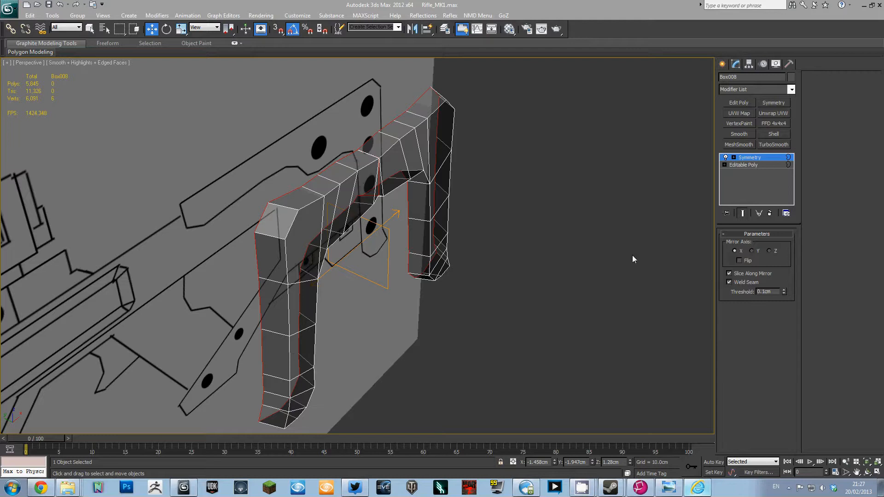
{"action": "left_click", "coordinate": [772, 250]}
Convert the mirrored stock to an editable poly.
{"action": "right_click", "coordinate": [325, 147]}
{"action": "mouse_move", "coordinate": [400, 231]}
{"action": "left_click", "coordinate": [442, 239]}
Unhide the hidden rifle parts so the body is shown together with the stock.
{"action": "middle_click_drag", "start_coordinate": [501, 264], "coordinate": [414, 173], "text": "alt"}
{"action": "scroll", "coordinate": [414, 172], "scroll_direction": "down", "scroll_amount": 8}
{"action": "mouse_move", "coordinate": [294, 248]}
{"action": "middle_mouse_down", "text": "alt"}
{"action": "mouse_move", "coordinate": [230, 251]}
{"action": "mouse_move", "coordinate": [279, 245]}
{"action": "middle_mouse_up", "text": "alt"}
{"action": "scroll", "coordinate": [300, 242], "scroll_direction": "up", "scroll_amount": 3}
{"action": "key", "text": "alt+w"}
{"action": "right_click", "coordinate": [518, 181]}
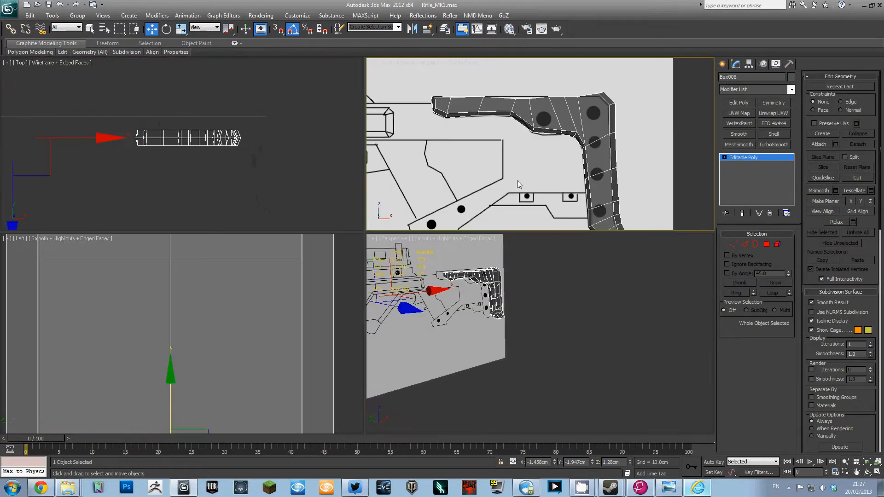
{"action": "key", "text": "alt+w"}
{"action": "right_click", "coordinate": [443, 203]}
{"action": "left_click", "coordinate": [465, 174]}
{"action": "key", "text": "alt+w"}
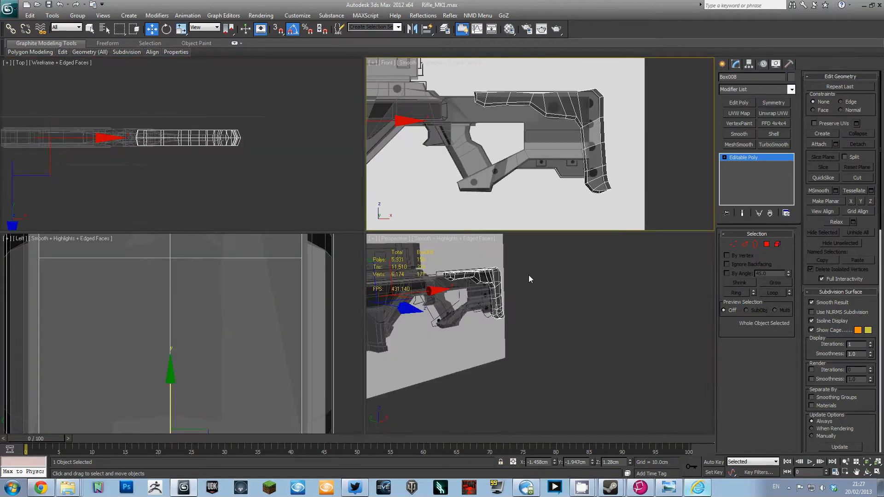
{"action": "right_click", "coordinate": [529, 274]}
{"action": "key", "text": "alt+w"}
Select the rifle body and attach the stock to it as one mesh.
{"action": "left_click", "coordinate": [318, 217]}
{"action": "middle_click_drag", "start_coordinate": [323, 221], "coordinate": [468, 299], "text": "alt"}
{"action": "scroll", "coordinate": [520, 232], "scroll_direction": "up", "scroll_amount": 2}
{"action": "key", "text": "F3"}
{"action": "scroll", "coordinate": [530, 166], "scroll_direction": "up", "scroll_amount": 2}
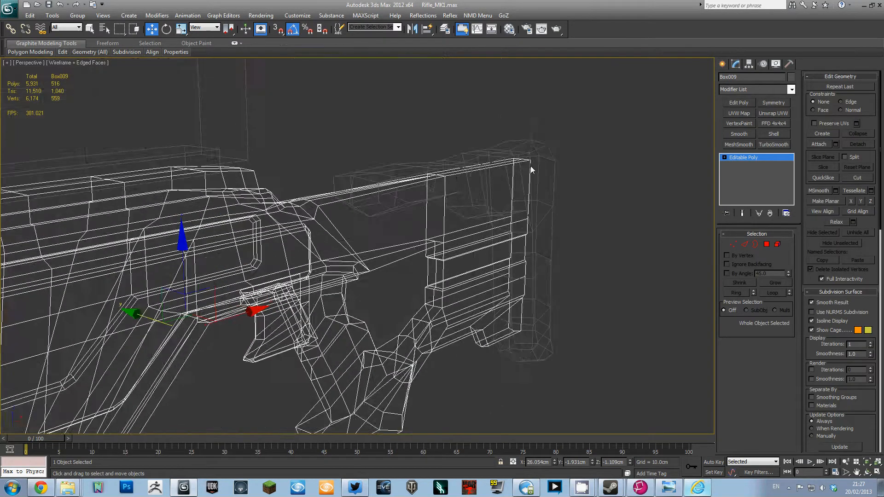
{"action": "key", "text": "F3"}
{"action": "left_click", "coordinate": [819, 144]}
{"action": "left_click", "coordinate": [524, 163]}
{"action": "scroll", "coordinate": [565, 261], "scroll_direction": "down", "scroll_amount": 3}
{"action": "middle_click_drag", "start_coordinate": [564, 261], "coordinate": [574, 261], "text": "alt"}
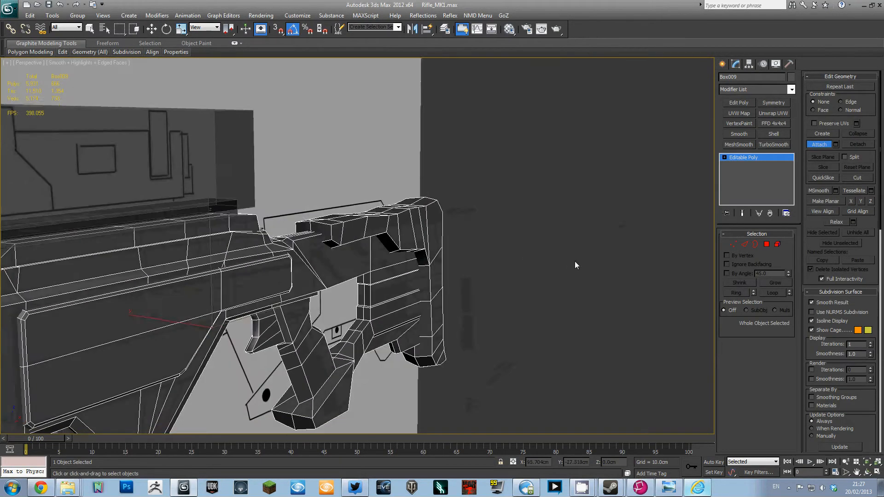
{"action": "key", "text": "w"}
Select the edges outlining the stock's side face, around the arm, inner corner and rear leg, and chamfer them.
{"action": "scroll", "coordinate": [433, 259], "scroll_direction": "up", "scroll_amount": 2}
{"action": "middle_click_drag", "start_coordinate": [434, 259], "coordinate": [443, 234]}
{"action": "key", "text": "2"}
{"action": "double_click", "coordinate": [424, 213]}
{"action": "left_click", "coordinate": [330, 188], "text": "ctrl"}
{"action": "double_click", "coordinate": [341, 179], "text": "ctrl"}
{"action": "left_click", "coordinate": [490, 168], "text": "ctrl"}
{"action": "double_click", "coordinate": [474, 256], "text": "ctrl"}
{"action": "double_click", "coordinate": [489, 252], "text": "ctrl"}
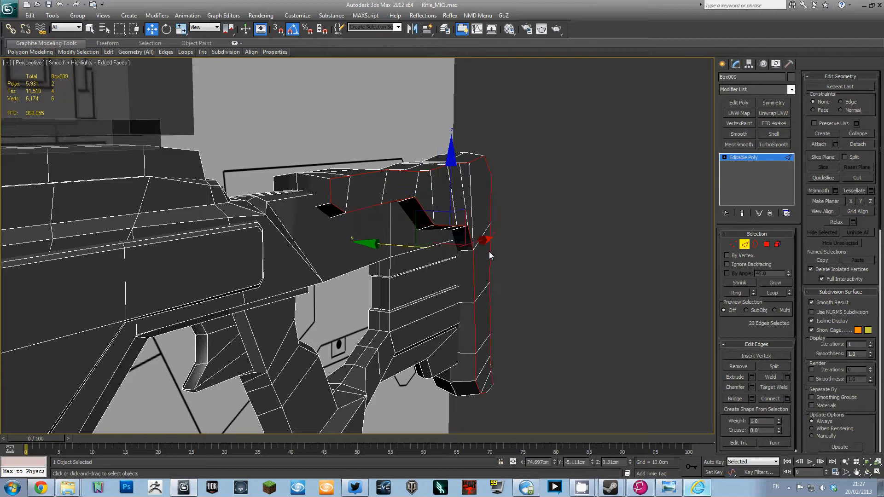
{"action": "left_click", "coordinate": [491, 389], "text": "ctrl"}
{"action": "left_click", "coordinate": [752, 390]}
{"action": "left_click_drag", "start_coordinate": [366, 252], "coordinate": [363, 254]}
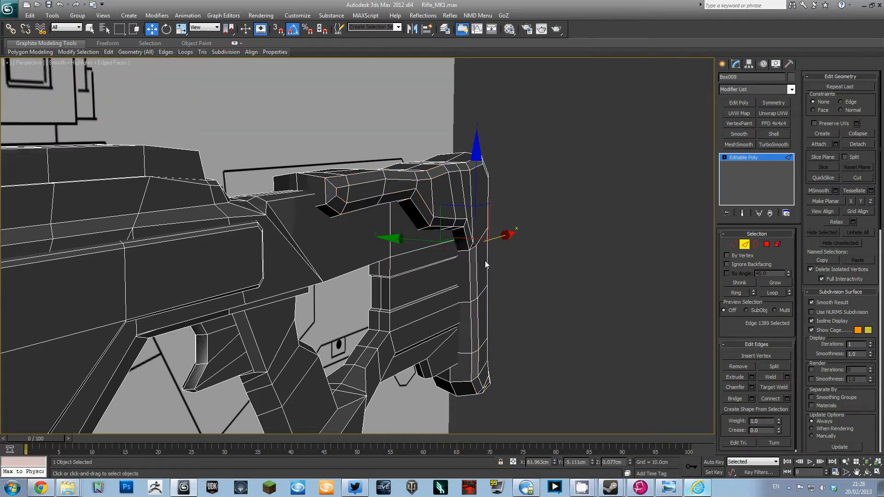
Scale the whole stock element to about 59% along Y in the top view to reduce its thickness.
{"action": "key", "text": "alt+w"}
{"action": "left_click", "coordinate": [294, 169]}
{"action": "key", "text": "5"}
{"action": "left_click", "coordinate": [237, 138]}
{"action": "key", "text": "r"}
{"action": "middle_click_drag", "start_coordinate": [204, 73], "coordinate": [245, 142]}
{"action": "left_click_drag", "start_coordinate": [245, 107], "coordinate": [244, 112]}
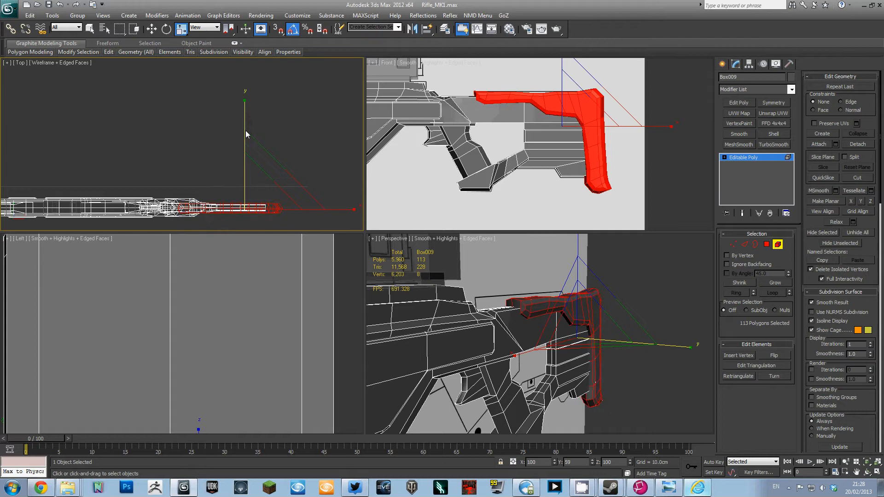
Select the vertices at the front end of the stock's arm and scale them to taper its thickness.
{"action": "scroll", "coordinate": [552, 381], "scroll_direction": "up", "scroll_amount": 3}
{"action": "key", "text": "alt+w"}
{"action": "middle_click_drag", "start_coordinate": [464, 270], "coordinate": [470, 276]}
{"action": "key", "text": "alt+w"}
{"action": "middle_click", "coordinate": [443, 138]}
{"action": "key", "text": "alt+w"}
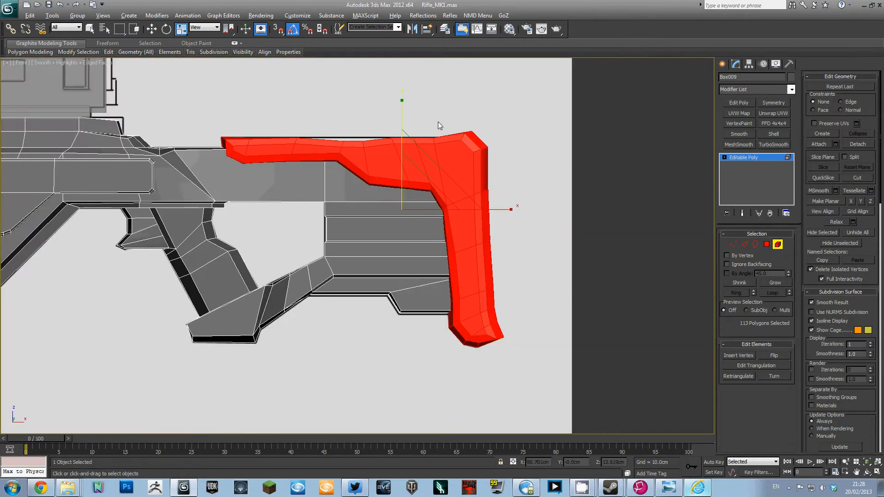
{"action": "key", "text": "1"}
{"action": "left_click_drag", "start_coordinate": [257, 171], "coordinate": [214, 126]}
{"action": "key", "text": "F3"}
{"action": "key", "text": "alt+w"}
{"action": "middle_click", "coordinate": [457, 273]}
{"action": "key", "text": "alt+w"}
{"action": "middle_click_drag", "start_coordinate": [457, 273], "coordinate": [455, 335], "text": "alt"}
{"action": "left_click_drag", "start_coordinate": [382, 149], "coordinate": [384, 157]}
Select the stock element and move it along Y in the top view to centre it on the rifle body.
{"action": "key", "text": "alt+w"}
{"action": "middle_click", "coordinate": [191, 115]}
{"action": "key", "text": "alt+w"}
{"action": "middle_click_drag", "start_coordinate": [467, 306], "coordinate": [350, 247]}
{"action": "scroll", "coordinate": [350, 247], "scroll_direction": "up", "scroll_amount": 2}
{"action": "left_click", "coordinate": [768, 244]}
{"action": "left_click", "coordinate": [778, 244]}
{"action": "left_click", "coordinate": [419, 193]}
{"action": "key", "text": "z"}
{"action": "key", "text": "w"}
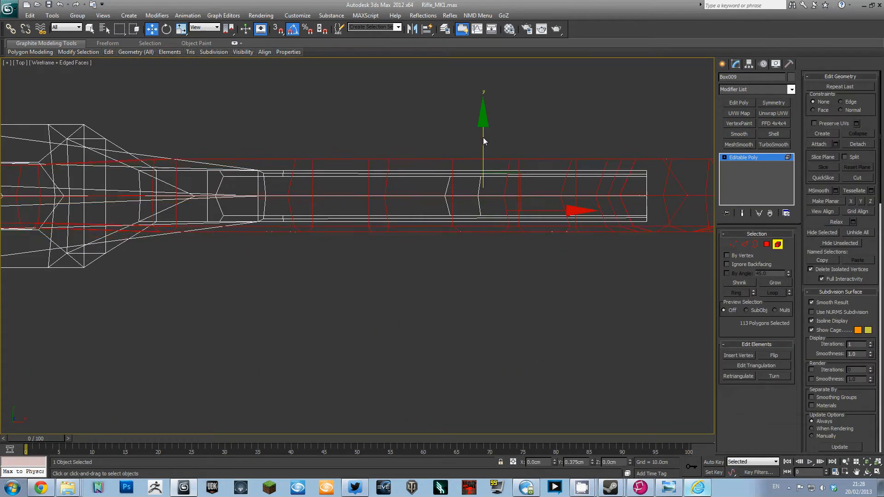
{"action": "left_click_drag", "start_coordinate": [485, 139], "coordinate": [484, 137]}
Select eight vertices on the body section beneath the stock's arm and scale them wider along Y.
{"action": "key", "text": "alt+w"}
{"action": "middle_click", "coordinate": [554, 279]}
{"action": "key", "text": "alt+w"}
{"action": "middle_click_drag", "start_coordinate": [554, 280], "coordinate": [397, 181], "text": "alt"}
{"action": "scroll", "coordinate": [428, 251], "scroll_direction": "down", "scroll_amount": 2}
{"action": "key", "text": "1"}
{"action": "key", "text": "r"}
{"action": "key", "text": "F3"}
{"action": "left_click_drag", "start_coordinate": [358, 134], "coordinate": [400, 226]}
{"action": "middle_click_drag", "start_coordinate": [400, 226], "coordinate": [451, 221], "text": "alt"}
{"action": "key", "text": "F3"}
{"action": "left_click_drag", "start_coordinate": [469, 137], "coordinate": [471, 133]}
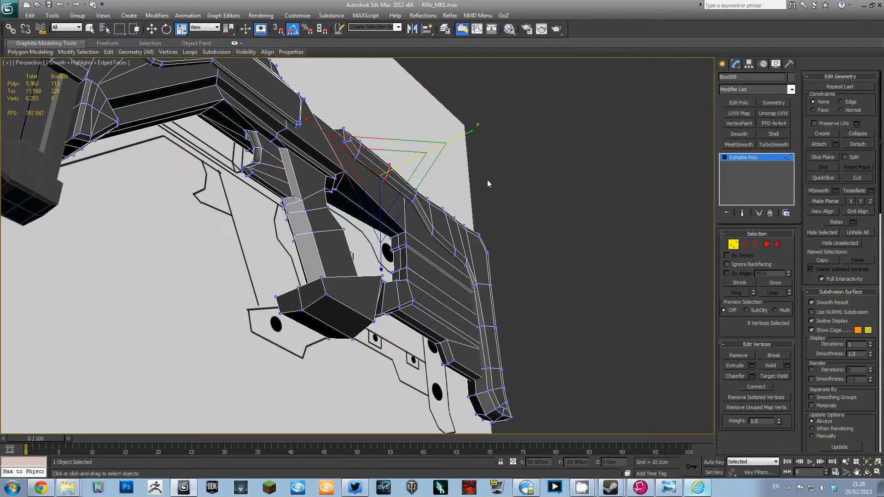
Select all polygons of the combined rifle mesh.
{"action": "middle_click_drag", "start_coordinate": [488, 184], "coordinate": [710, 251], "text": "alt"}
{"action": "left_click", "coordinate": [731, 245]}
{"action": "middle_click_drag", "start_coordinate": [461, 185], "coordinate": [414, 193], "text": "alt"}
{"action": "scroll", "coordinate": [414, 198], "scroll_direction": "down", "scroll_amount": 3}
{"action": "key", "text": "alt+w"}
{"action": "right_click", "coordinate": [145, 117]}
{"action": "key", "text": "alt+w"}
{"action": "scroll", "coordinate": [326, 214], "scroll_direction": "down", "scroll_amount": 5}
{"action": "key", "text": "4"}
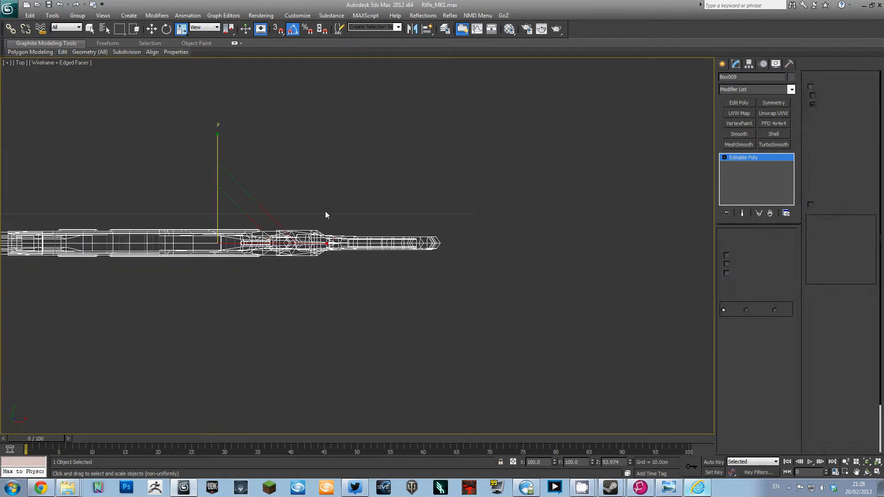
{"action": "key", "text": "ctrl+a"}
Examine the rifle mesh's elements in perspective, comparing the shaded and wireframe displays.
{"action": "key", "text": "alt+w"}
{"action": "right_click", "coordinate": [521, 273]}
{"action": "key", "text": "alt+w"}
{"action": "middle_click_drag", "start_coordinate": [521, 273], "coordinate": [508, 352], "text": "alt"}
{"action": "scroll", "coordinate": [498, 280], "scroll_direction": "up", "scroll_amount": 3}
{"action": "middle_click_drag", "start_coordinate": [508, 353], "coordinate": [408, 363], "text": "alt"}
{"action": "left_click", "coordinate": [777, 244]}
{"action": "middle_click_drag", "start_coordinate": [357, 378], "coordinate": [465, 248], "text": "alt"}
{"action": "key", "text": "F3"}
{"action": "scroll", "coordinate": [308, 275], "scroll_direction": "up", "scroll_amount": 4}
{"action": "key", "text": "F3"}
{"action": "scroll", "coordinate": [465, 248], "scroll_direction": "up", "scroll_amount": 4}
Select the rifle body's polygons on one side of the centre line in the top view and delete them.
{"action": "key", "text": "alt+w"}
{"action": "right_click", "coordinate": [278, 172]}
{"action": "key", "text": "alt+w"}
{"action": "scroll", "coordinate": [278, 172], "scroll_direction": "up", "scroll_amount": 6}
{"action": "left_click_drag", "start_coordinate": [270, 161], "coordinate": [425, 256], "text": "ctrl"}
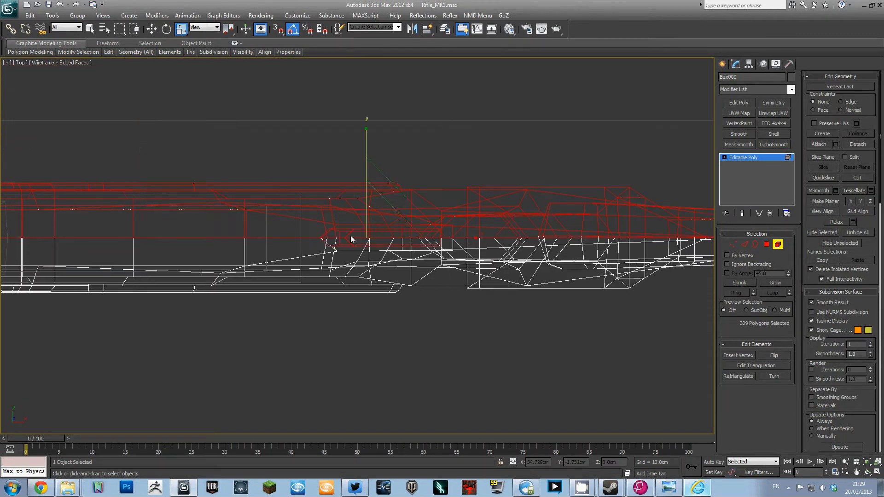
{"action": "left_click", "coordinate": [329, 229], "text": "ctrl"}
{"action": "left_click", "coordinate": [766, 244]}
{"action": "left_click_drag", "start_coordinate": [393, 177], "coordinate": [499, 233], "text": "ctrl"}
{"action": "scroll", "coordinate": [506, 244], "scroll_direction": "down", "scroll_amount": 4}
{"action": "key", "text": "alt+w"}
{"action": "right_click", "coordinate": [442, 328]}
{"action": "key", "text": "alt+w"}
{"action": "middle_click_drag", "start_coordinate": [442, 328], "coordinate": [429, 314], "text": "alt"}
{"action": "key", "text": "F3"}
{"action": "key", "text": "F3"}
{"action": "scroll", "coordinate": [430, 314], "scroll_direction": "down", "scroll_amount": 2}
{"action": "key", "text": "Delete"}
Examine the remaining half of the rifle mesh in the perspective and quad views, with shading and wireframe.
{"action": "scroll", "coordinate": [400, 276], "scroll_direction": "down", "scroll_amount": 3}
{"action": "key", "text": "F3"}
{"action": "mouse_move", "coordinate": [394, 231]}
{"action": "middle_mouse_down", "text": "alt"}
{"action": "mouse_move", "coordinate": [370, 271]}
{"action": "mouse_move", "coordinate": [369, 262]}
{"action": "middle_mouse_up", "text": "alt"}
{"action": "key", "text": "F3"}
{"action": "middle_click_drag", "start_coordinate": [437, 272], "coordinate": [400, 322], "text": "alt"}
{"action": "scroll", "coordinate": [465, 249], "scroll_direction": "down", "scroll_amount": 3}
{"action": "scroll", "coordinate": [442, 301], "scroll_direction": "up", "scroll_amount": 3}
{"action": "key", "text": "alt+w"}
{"action": "left_click", "coordinate": [358, 212]}
{"action": "key", "text": "alt+w"}
{"action": "key", "text": "1"}
{"action": "left_click", "coordinate": [89, 194]}
{"action": "key", "text": "alt+w"}
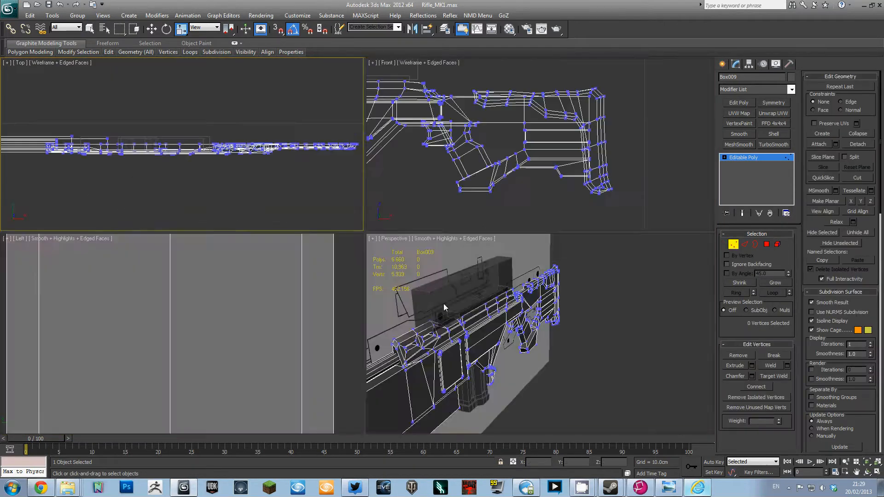
{"action": "left_click", "coordinate": [443, 303]}
{"action": "key", "text": "alt+w"}
{"action": "left_click", "coordinate": [733, 245]}
{"action": "middle_click_drag", "start_coordinate": [576, 249], "coordinate": [434, 255], "text": "alt"}
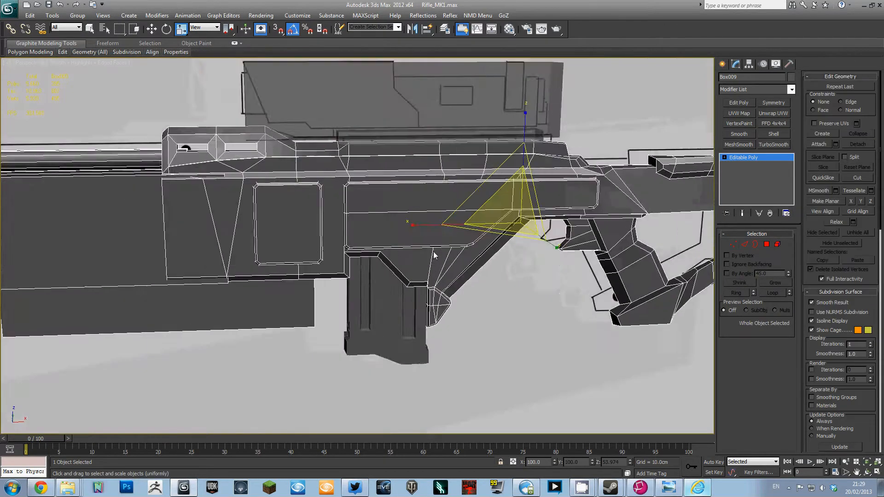
Select the barrel cylinder element and move it along Y in the top view to centre it on the front block.
{"action": "middle_click_drag", "start_coordinate": [140, 182], "coordinate": [361, 223]}
{"action": "scroll", "coordinate": [361, 224], "scroll_direction": "up", "scroll_amount": 3}
{"action": "scroll", "coordinate": [415, 218], "scroll_direction": "down", "scroll_amount": 5}
{"action": "key", "text": "5"}
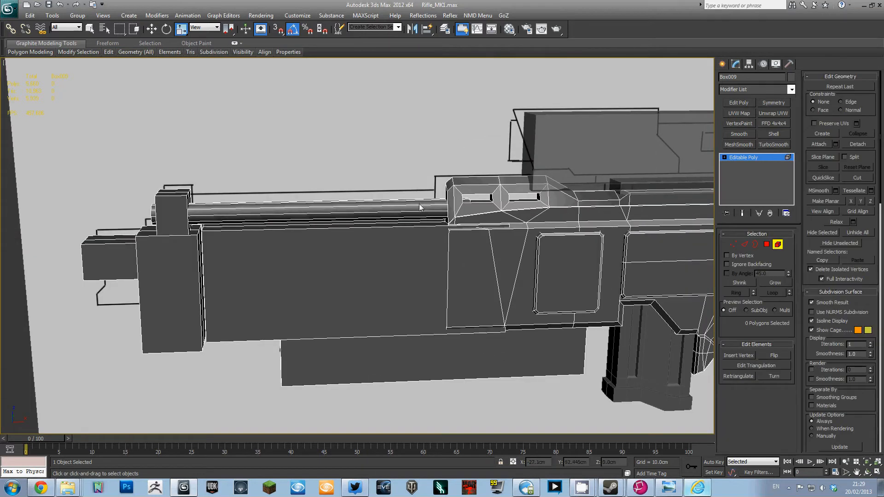
{"action": "key", "text": "w"}
{"action": "left_click", "coordinate": [395, 213]}
{"action": "key", "text": "alt+w"}
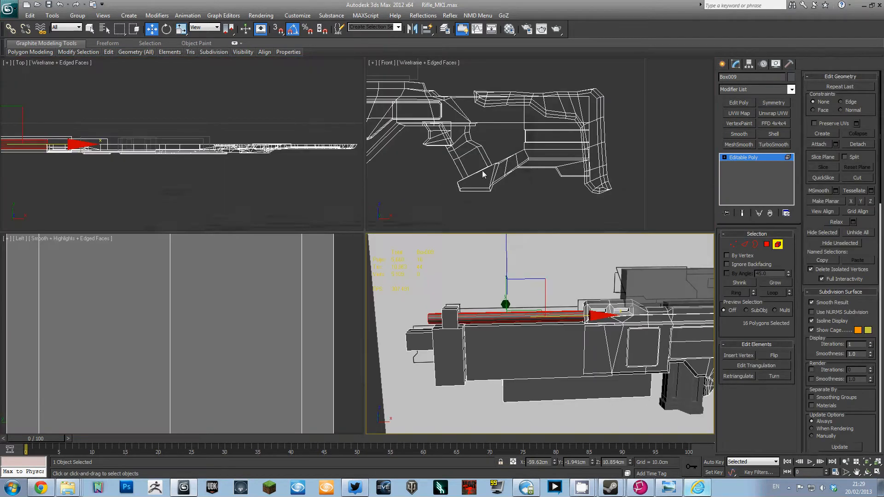
{"action": "right_click", "coordinate": [186, 174]}
{"action": "key", "text": "alt+w"}
{"action": "key", "text": "z"}
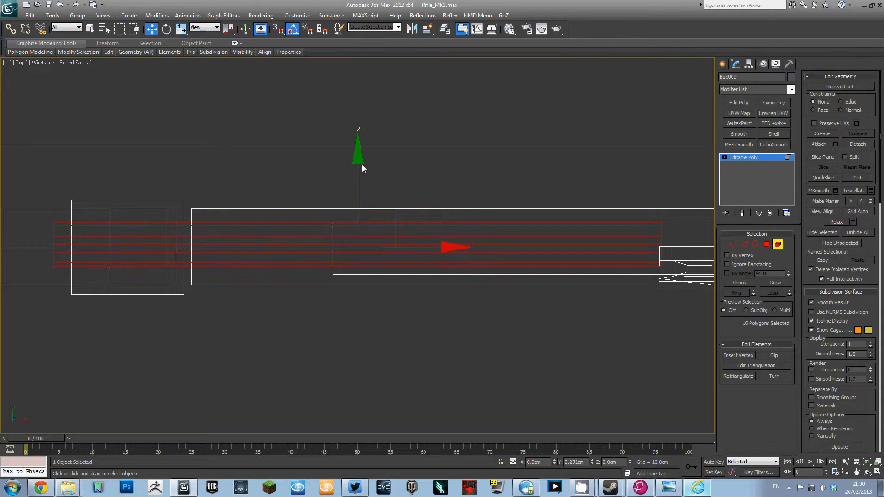
{"action": "key", "text": "alt+w"}
{"action": "right_click", "coordinate": [393, 270]}
{"action": "key", "text": "alt+w"}
{"action": "middle_click_drag", "start_coordinate": [357, 247], "coordinate": [302, 253], "text": "alt"}
Try to scale an edge at the barrel's front end, and undo the edits back to the complete rifle mesh.
{"action": "key", "text": "2"}
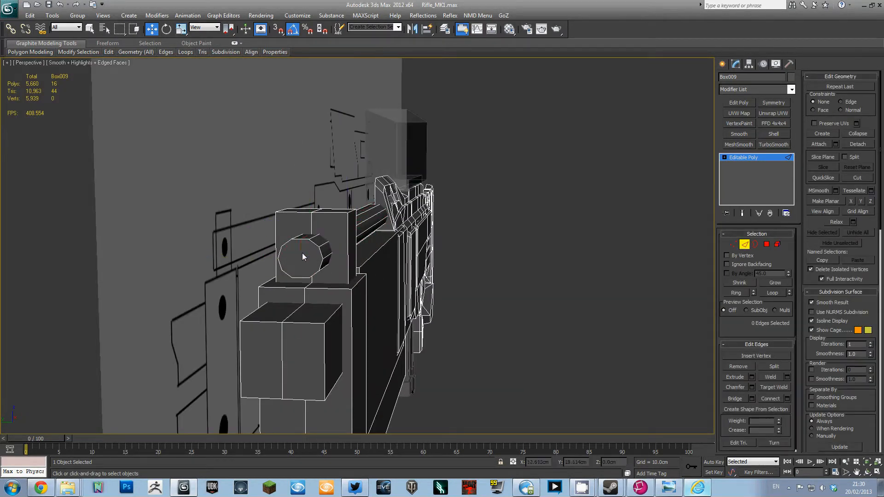
{"action": "left_click", "coordinate": [303, 237]}
{"action": "key", "text": "r"}
{"action": "left_click_drag", "start_coordinate": [408, 283], "coordinate": [403, 283]}
{"action": "key", "text": "ctrl+z"}
{"action": "key", "text": "ctrl+z"}
{"action": "key", "text": "ctrl+z"}
{"action": "key", "text": "ctrl+z"}
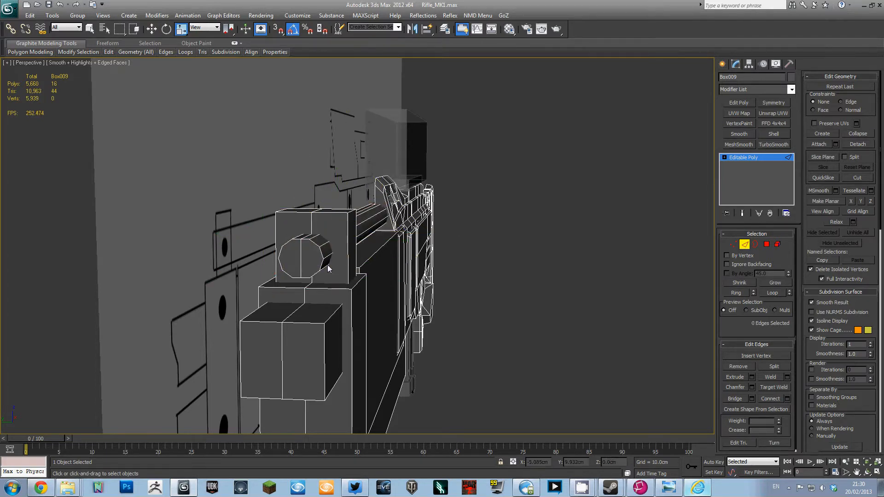
{"action": "middle_click_drag", "start_coordinate": [328, 269], "coordinate": [411, 280], "text": "alt"}
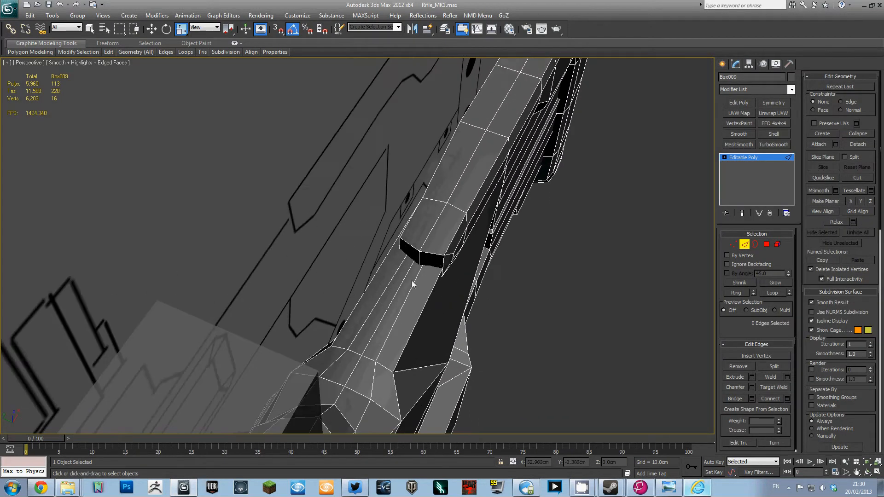
Select the barrel and front block elements of the rifle and detach them as a separate object.
{"action": "left_click", "coordinate": [777, 244]}
{"action": "scroll", "coordinate": [433, 231], "scroll_direction": "down", "scroll_amount": 5}
{"action": "middle_click_drag", "start_coordinate": [435, 234], "coordinate": [444, 100]}
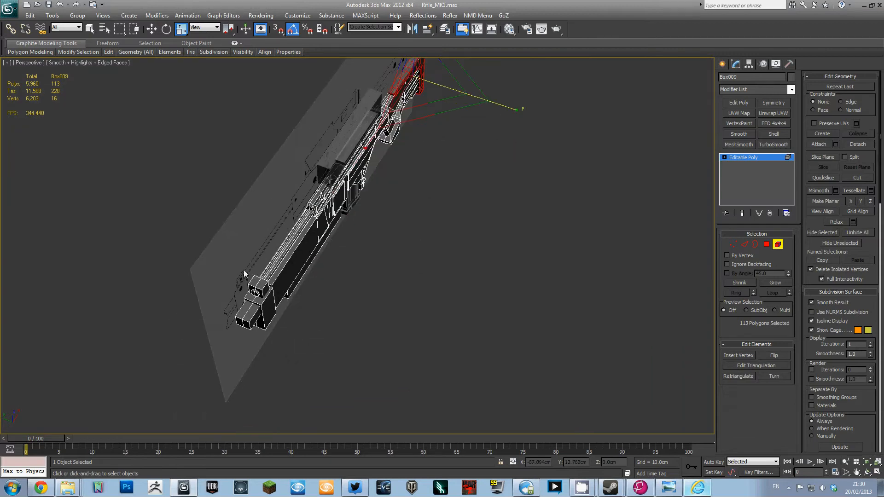
{"action": "left_click", "coordinate": [245, 272]}
{"action": "middle_click_drag", "start_coordinate": [415, 341], "coordinate": [455, 310], "text": "alt"}
{"action": "key", "text": "alt+d"}
{"action": "left_click", "coordinate": [477, 255]}
Select the stock element, shift it about 0.425 cm along Y and detach it as a separate object.
{"action": "scroll", "coordinate": [399, 173], "scroll_direction": "up", "scroll_amount": 2}
{"action": "middle_click_drag", "start_coordinate": [488, 182], "coordinate": [429, 196]}
{"action": "left_click", "coordinate": [347, 168]}
{"action": "scroll", "coordinate": [436, 160], "scroll_direction": "up", "scroll_amount": 3}
{"action": "left_click", "coordinate": [428, 177]}
{"action": "key", "text": "alt+q"}
{"action": "key", "text": "w"}
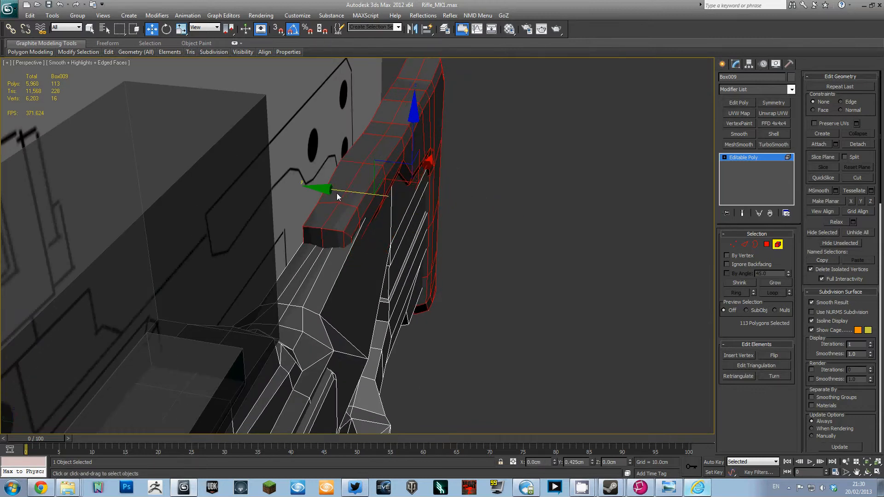
{"action": "key", "text": "alt+d"}
{"action": "left_click", "coordinate": [464, 255]}
{"action": "left_click", "coordinate": [777, 244]}
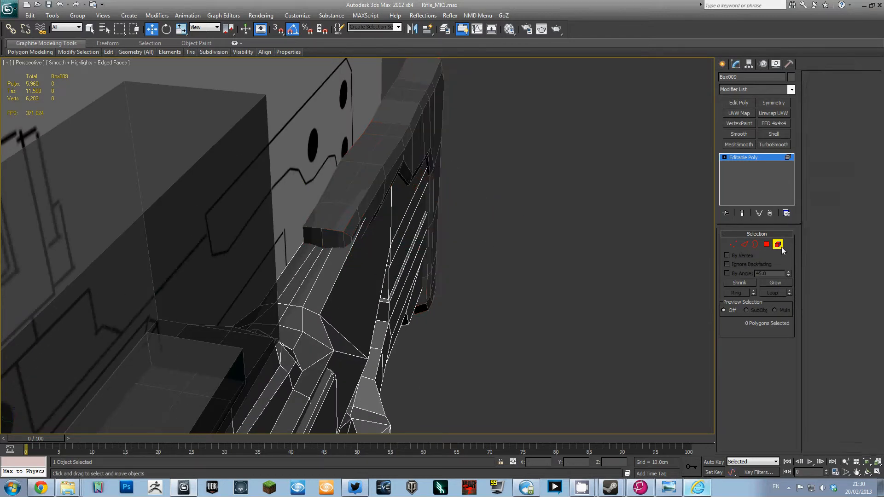
Select vertices around the front end of the detached stock and scale them wider along Y.
{"action": "left_click", "coordinate": [371, 202]}
{"action": "key", "text": "1"}
{"action": "key", "text": "r"}
{"action": "left_click_drag", "start_coordinate": [413, 244], "coordinate": [448, 254]}
{"action": "middle_click_drag", "start_coordinate": [448, 254], "coordinate": [402, 168], "text": "alt"}
{"action": "left_click_drag", "start_coordinate": [402, 168], "coordinate": [471, 258]}
{"action": "middle_click_drag", "start_coordinate": [472, 258], "coordinate": [533, 242], "text": "alt"}
{"action": "left_click_drag", "start_coordinate": [534, 242], "coordinate": [546, 245]}
{"action": "key", "text": "F3"}
Delete the stock's polygons on the upper side of its centre line in the top view.
{"action": "key", "text": "alt+w"}
{"action": "right_click", "coordinate": [344, 184]}
{"action": "key", "text": "alt+w"}
{"action": "key", "text": "z"}
{"action": "scroll", "coordinate": [367, 201], "scroll_direction": "down", "scroll_amount": 5}
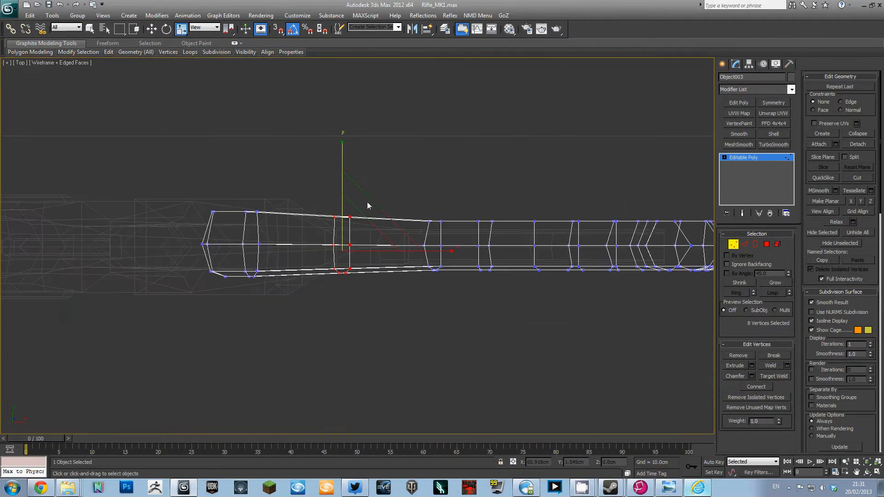
{"action": "key", "text": "4"}
{"action": "scroll", "coordinate": [367, 202], "scroll_direction": "down", "scroll_amount": 3}
{"action": "left_click_drag", "start_coordinate": [187, 143], "coordinate": [610, 239]}
{"action": "key", "text": "Delete"}
{"action": "middle_click_drag", "start_coordinate": [464, 207], "coordinate": [518, 193]}
Select the rifle body and delete its polygons above the centre line in the top view.
{"action": "left_click", "coordinate": [767, 246]}
{"action": "left_click", "coordinate": [552, 229]}
{"action": "left_click", "coordinate": [552, 232]}
{"action": "scroll", "coordinate": [553, 232], "scroll_direction": "down", "scroll_amount": 2}
{"action": "key", "text": "4"}
{"action": "left_click_drag", "start_coordinate": [25, 164], "coordinate": [614, 238]}
{"action": "key", "text": "Delete"}
Attach the halved stock to the rifle body in the perspective view.
{"action": "key", "text": "alt+w"}
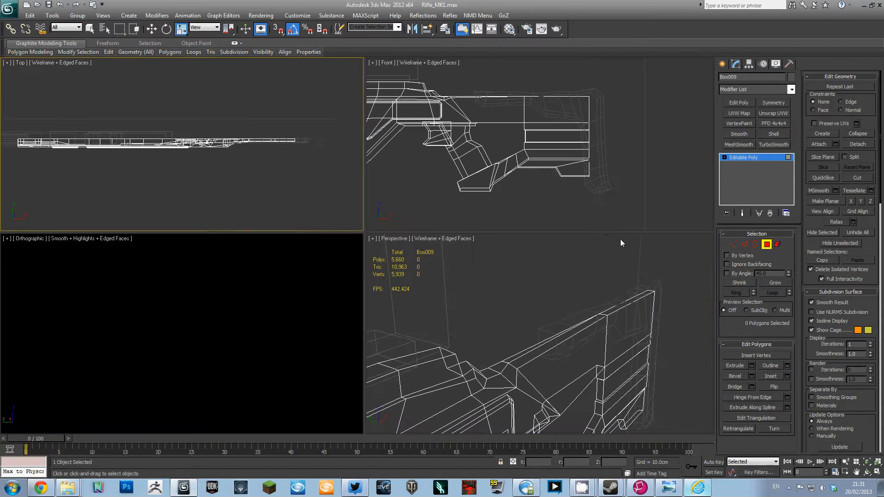
{"action": "right_click", "coordinate": [620, 240]}
{"action": "key", "text": "alt+w"}
{"action": "key", "text": "F3"}
{"action": "left_click", "coordinate": [766, 244]}
{"action": "left_click", "coordinate": [819, 144]}
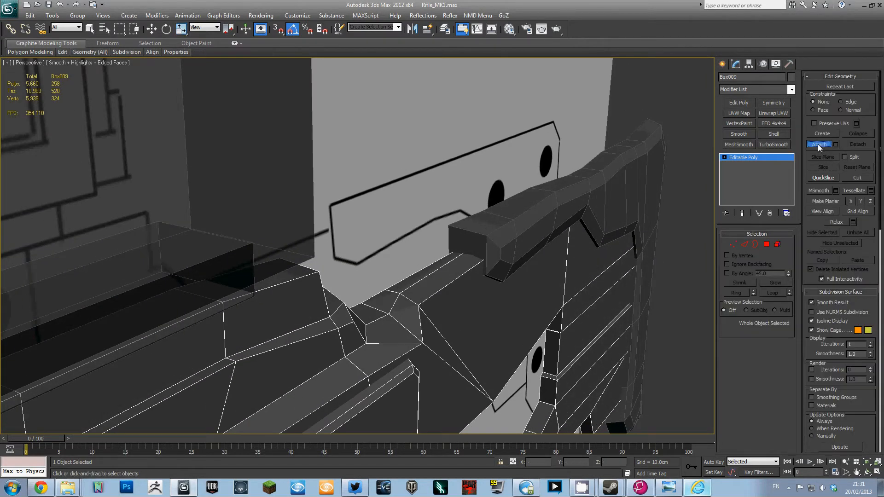
{"action": "left_click", "coordinate": [640, 166]}
Select the open centre-line vertices of the combined rifle in the top view and flatten them along Y onto one plane.
{"action": "key", "text": "alt+w"}
{"action": "right_click", "coordinate": [325, 167]}
{"action": "key", "text": "alt+w"}
{"action": "key", "text": "1"}
{"action": "left_click_drag", "start_coordinate": [16, 157], "coordinate": [709, 236]}
{"action": "scroll", "coordinate": [517, 232], "scroll_direction": "up", "scroll_amount": 5}
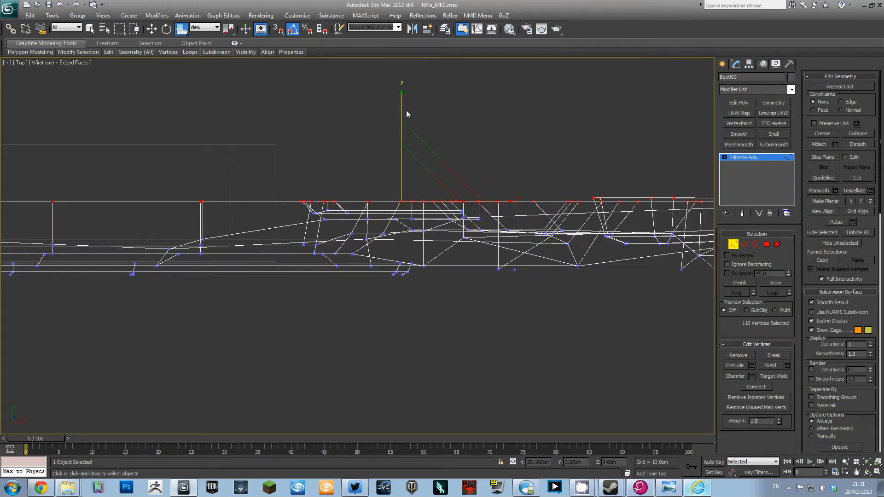
{"action": "left_click_drag", "start_coordinate": [402, 107], "coordinate": [403, 220]}
{"action": "left_click_drag", "start_coordinate": [402, 105], "coordinate": [403, 216]}
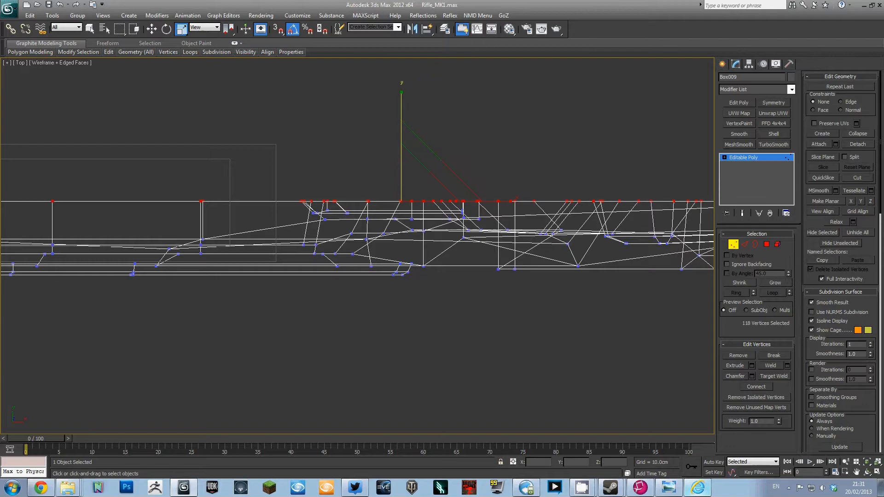
{"action": "key", "text": "alt+w"}
{"action": "right_click", "coordinate": [637, 327]}
{"action": "key", "text": "alt+w"}
{"action": "scroll", "coordinate": [637, 328], "scroll_direction": "down", "scroll_amount": 5}
{"action": "middle_click_drag", "start_coordinate": [637, 327], "coordinate": [538, 246], "text": "alt"}
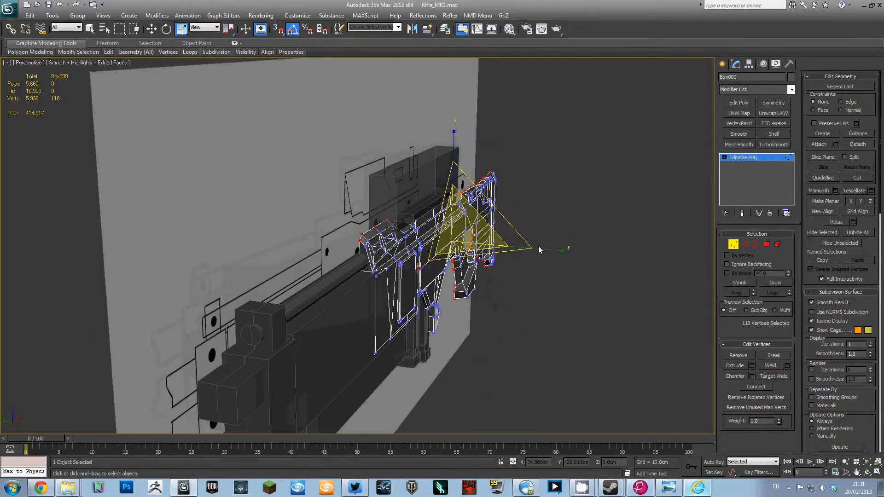
Select the centre edges of the detached front object's barrel and blocks and remove them together with their vertices.
{"action": "left_click", "coordinate": [732, 244]}
{"action": "left_click", "coordinate": [393, 250]}
{"action": "scroll", "coordinate": [352, 201], "scroll_direction": "up", "scroll_amount": 5}
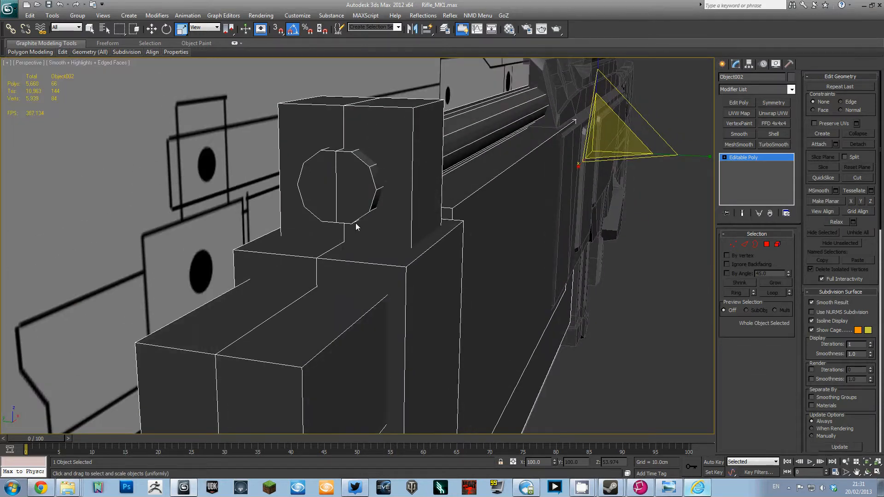
{"action": "key", "text": "5"}
{"action": "left_click", "coordinate": [371, 181]}
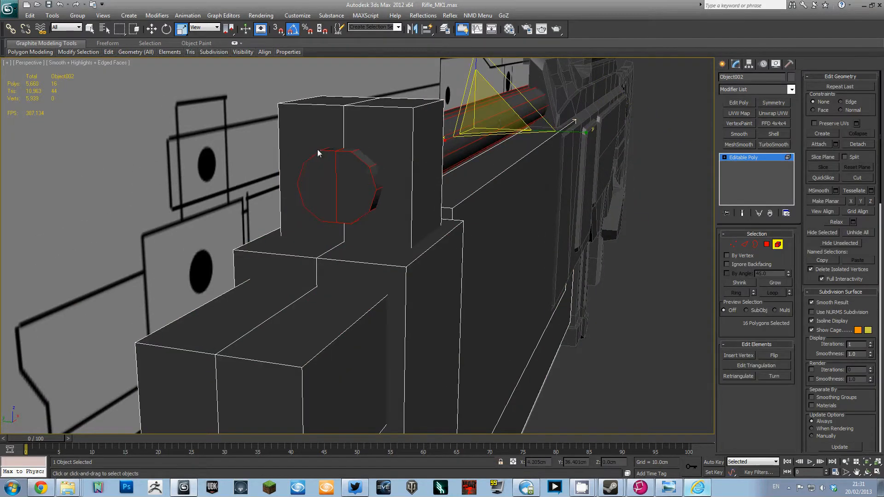
{"action": "left_click", "coordinate": [334, 167]}
{"action": "key", "text": "2"}
{"action": "key", "text": "ctrl+shift+e"}
{"action": "key", "text": "alt+w"}
{"action": "right_click", "coordinate": [223, 110]}
{"action": "key", "text": "alt+w"}
{"action": "key", "text": "alt+w"}
{"action": "right_click", "coordinate": [490, 264]}
{"action": "key", "text": "alt+w"}
{"action": "middle_click_drag", "start_coordinate": [490, 264], "coordinate": [501, 229], "text": "alt"}
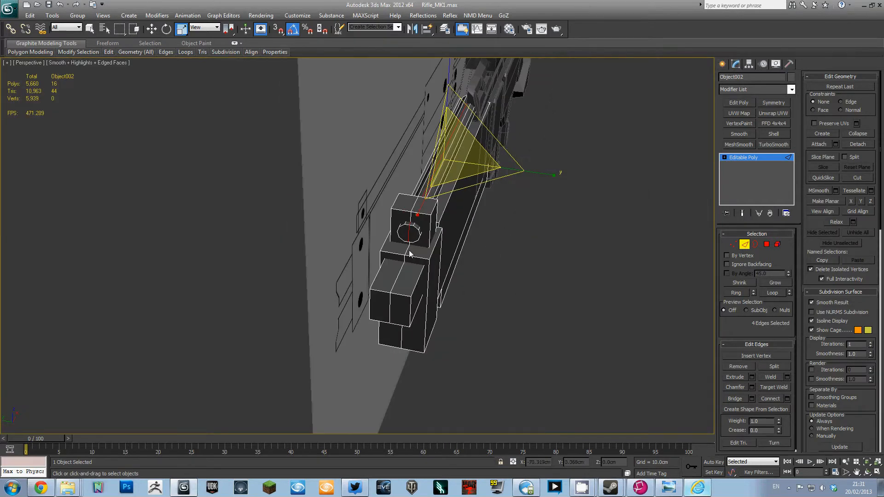
{"action": "left_click", "coordinate": [401, 278], "text": "ctrl"}
{"action": "key", "text": "ctrl+BackSpace"}
{"action": "double_click", "coordinate": [417, 201]}
{"action": "key", "text": "ctrl+BackSpace"}
Remove the remaining centre edges and their vertices from the lower front blocks, and select the foremost block's top edge loop.
{"action": "left_click", "coordinate": [777, 245]}
{"action": "left_click", "coordinate": [437, 251]}
{"action": "key", "text": "2"}
{"action": "left_click", "coordinate": [408, 262]}
{"action": "left_click", "coordinate": [395, 299]}
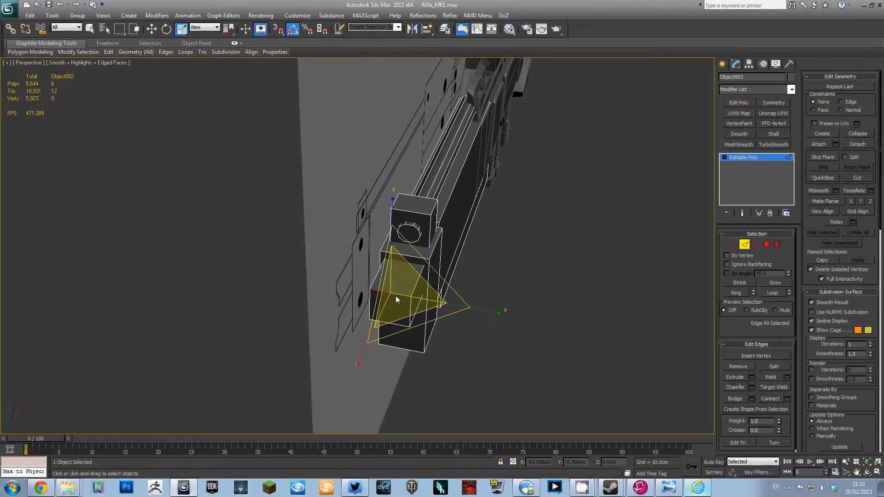
{"action": "double_click", "coordinate": [396, 300]}
{"action": "scroll", "coordinate": [430, 235], "scroll_direction": "up", "scroll_amount": 5}
{"action": "middle_click_drag", "start_coordinate": [471, 313], "coordinate": [613, 433], "text": "alt"}
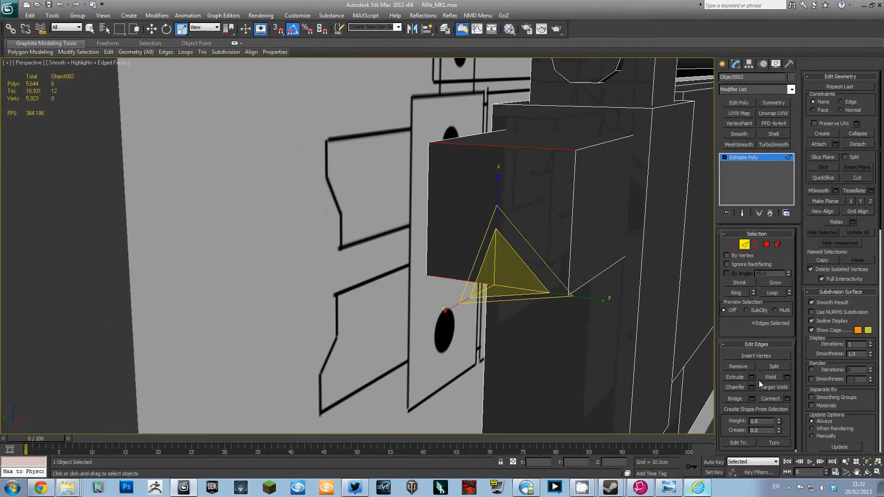
In the front view, detach the foremost block and the tall block behind it from the front object as separate objects.
{"action": "key", "text": "alt+w"}
{"action": "middle_click", "coordinate": [492, 221]}
{"action": "key", "text": "alt+w"}
{"action": "key", "text": "z"}
{"action": "scroll", "coordinate": [491, 221], "scroll_direction": "down", "scroll_amount": 3}
{"action": "key", "text": "5"}
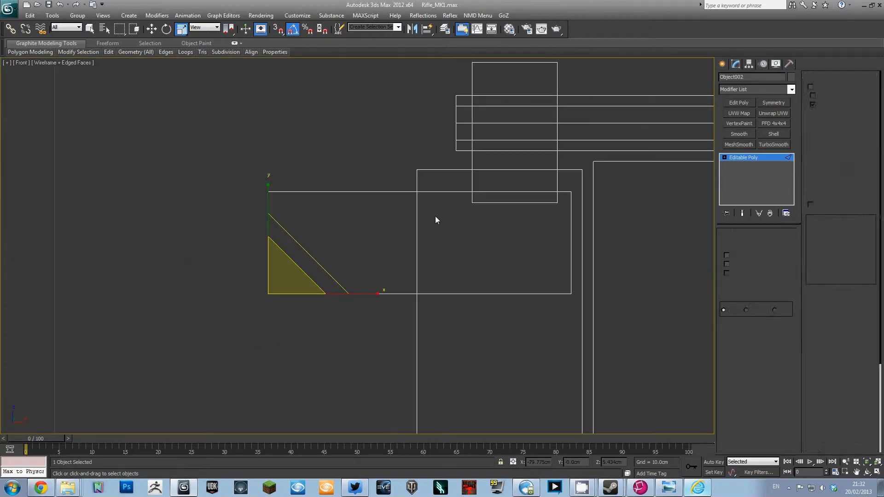
{"action": "key", "text": "d"}
{"action": "key", "text": "Return"}
{"action": "left_click", "coordinate": [576, 202]}
{"action": "key", "text": "d"}
{"action": "key", "text": "Return"}
Detach the long lower body from the front object as its own object and delete the leftover element.
{"action": "left_click", "coordinate": [642, 203]}
{"action": "middle_click_drag", "start_coordinate": [642, 203], "coordinate": [507, 173]}
{"action": "scroll", "coordinate": [508, 173], "scroll_direction": "down", "scroll_amount": 3}
{"action": "key", "text": "d"}
{"action": "key", "text": "Return"}
{"action": "left_click", "coordinate": [647, 338]}
{"action": "middle_click_drag", "start_coordinate": [646, 338], "coordinate": [368, 283]}
{"action": "scroll", "coordinate": [369, 283], "scroll_direction": "down", "scroll_amount": 3}
{"action": "key", "text": "Delete"}
{"action": "scroll", "coordinate": [580, 217], "scroll_direction": "up", "scroll_amount": 3}
{"action": "key", "text": "5"}
{"action": "middle_click_drag", "start_coordinate": [371, 122], "coordinate": [429, 157]}
Shift the barrel's ten rear-end vertices along X and raise the four bottom vertices of the block around the barrel.
{"action": "key", "text": "1"}
{"action": "left_click_drag", "start_coordinate": [587, 158], "coordinate": [639, 217]}
{"action": "key", "text": "w"}
{"action": "left_click_drag", "start_coordinate": [662, 188], "coordinate": [661, 188]}
{"action": "middle_click_drag", "start_coordinate": [284, 185], "coordinate": [476, 178]}
{"action": "scroll", "coordinate": [476, 177], "scroll_direction": "up", "scroll_amount": 2}
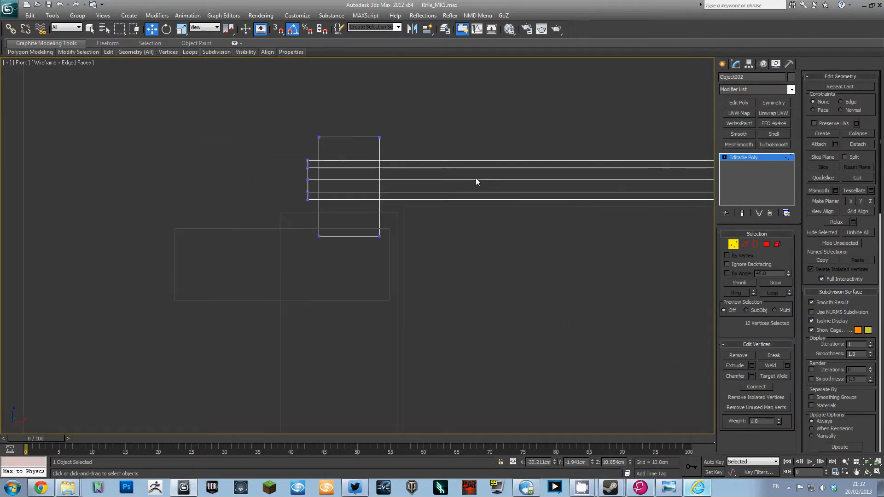
{"action": "left_click_drag", "start_coordinate": [349, 158], "coordinate": [354, 148]}
Taper the block around the barrel by scaling its top edges inward across the rifle's width.
{"action": "key", "text": "alt+w"}
{"action": "right_click", "coordinate": [474, 309]}
{"action": "key", "text": "alt+w"}
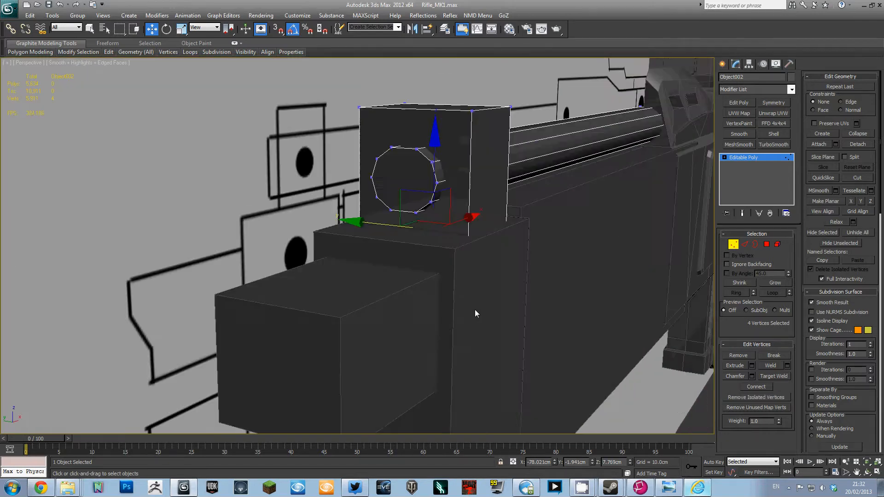
{"action": "middle_click_drag", "start_coordinate": [474, 309], "coordinate": [382, 414]}
{"action": "key", "text": "2"}
{"action": "left_click", "coordinate": [389, 233]}
{"action": "left_click", "coordinate": [298, 218], "text": "ctrl"}
{"action": "key", "text": "r"}
{"action": "key", "text": "7"}
{"action": "right_click", "coordinate": [477, 246]}
{"action": "left_click", "coordinate": [463, 190]}
{"action": "left_click_drag", "start_coordinate": [437, 234], "coordinate": [399, 228]}
Connect the four slanted edges of the tapered barrel block with three segments.
{"action": "key", "text": "2"}
{"action": "left_click", "coordinate": [395, 262]}
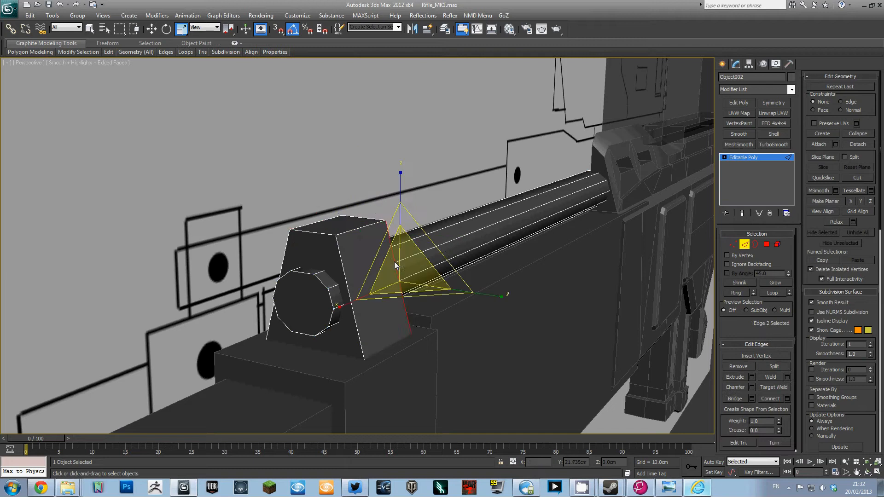
{"action": "left_click", "coordinate": [786, 398]}
{"action": "middle_click_drag", "start_coordinate": [311, 343], "coordinate": [446, 221]}
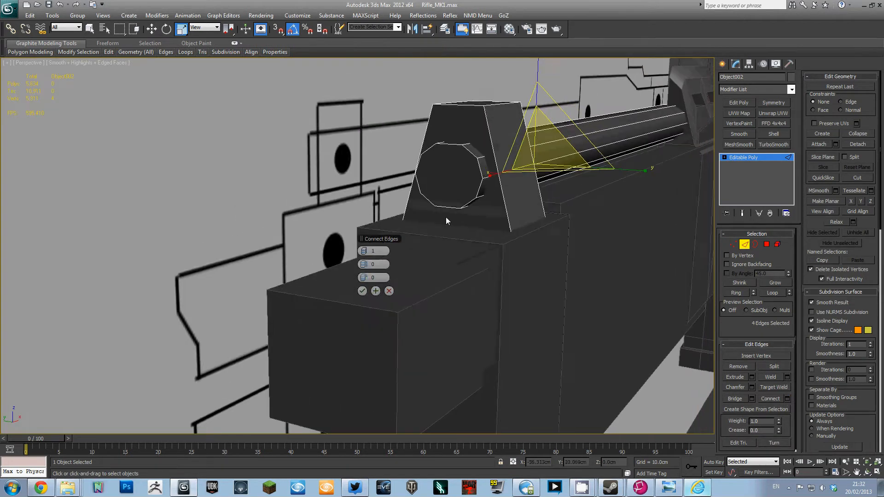
{"action": "left_click", "coordinate": [364, 299]}
{"action": "left_click", "coordinate": [489, 160]}
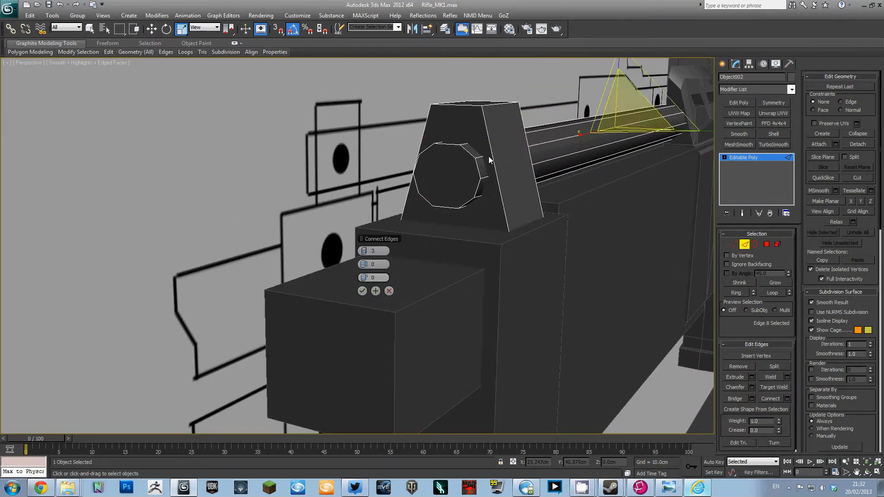
{"action": "left_click", "coordinate": [490, 157]}
{"action": "key", "text": "alt+r"}
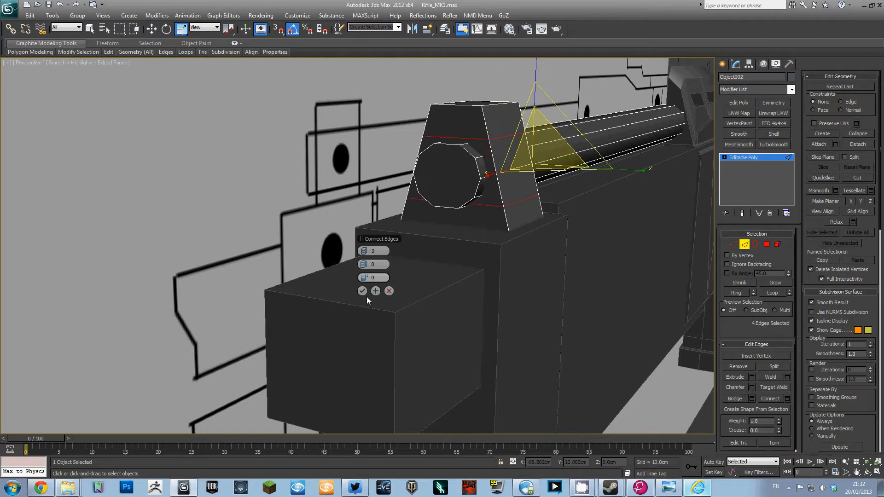
{"action": "left_click", "coordinate": [363, 291]}
Select the four vertices of the block's lowest new loop and scale them outward to the width of its base.
{"action": "left_click_drag", "start_coordinate": [570, 142], "coordinate": [584, 143]}
{"action": "left_click", "coordinate": [525, 202]}
{"action": "middle_click_drag", "start_coordinate": [558, 196], "coordinate": [667, 200], "text": "alt"}
{"action": "left_click", "coordinate": [416, 206], "text": "ctrl"}
{"action": "right_click", "coordinate": [292, 200]}
{"action": "left_click", "coordinate": [251, 143]}
{"action": "key", "text": "alt+w"}
{"action": "key", "text": "z"}
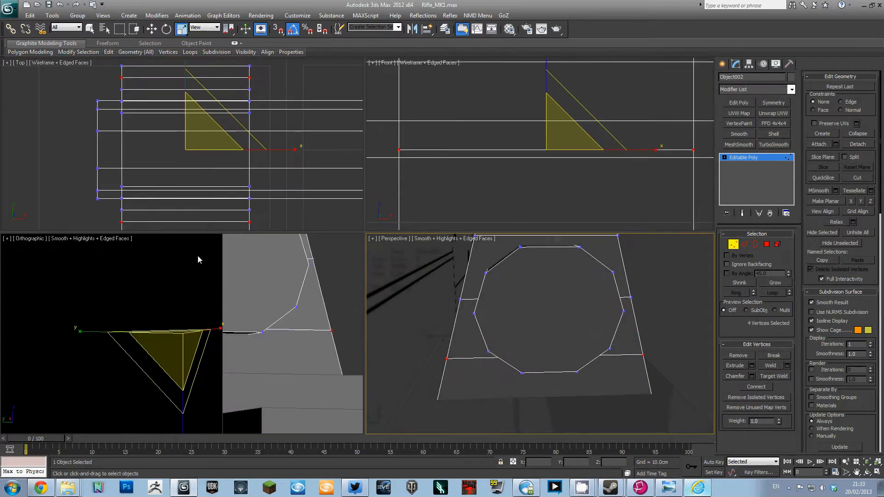
{"action": "right_click", "coordinate": [198, 255]}
{"action": "key", "text": "alt+w"}
{"action": "scroll", "coordinate": [285, 269], "scroll_direction": "down", "scroll_amount": 6}
{"action": "key", "text": "l"}
{"action": "scroll", "coordinate": [427, 209], "scroll_direction": "up", "scroll_amount": 7}
{"action": "scroll", "coordinate": [428, 213], "scroll_direction": "down", "scroll_amount": 7}
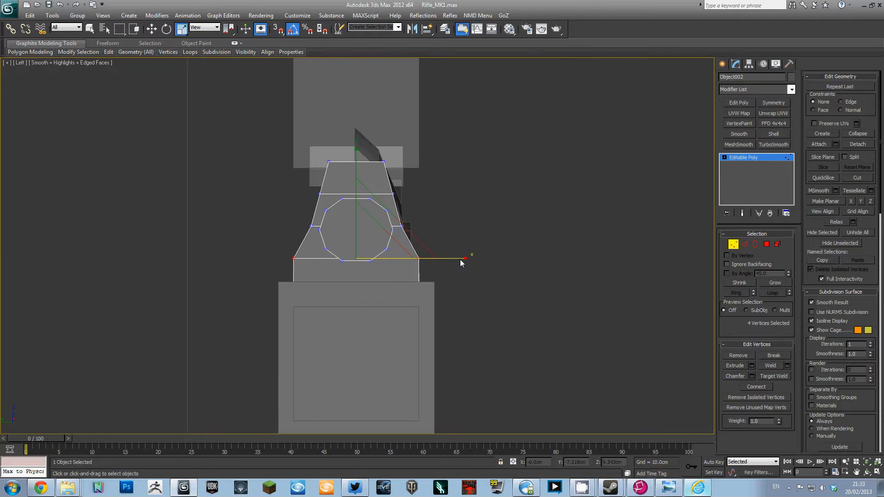
In the left view, move the block's middle, upper and top vertex rows down so its outline hugs the barrel.
{"action": "scroll", "coordinate": [397, 175], "scroll_direction": "up", "scroll_amount": 3}
{"action": "left_click_drag", "start_coordinate": [266, 238], "coordinate": [281, 250]}
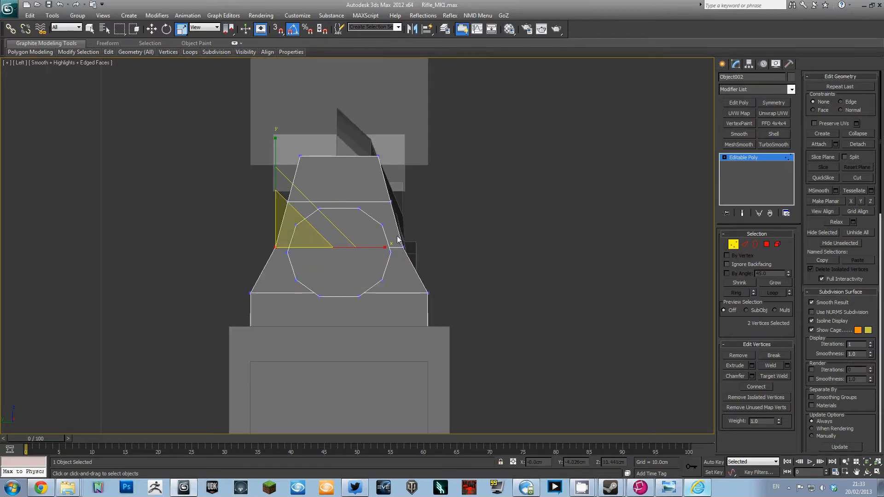
{"action": "left_click_drag", "start_coordinate": [397, 239], "coordinate": [409, 254], "text": "ctrl"}
{"action": "key", "text": "w"}
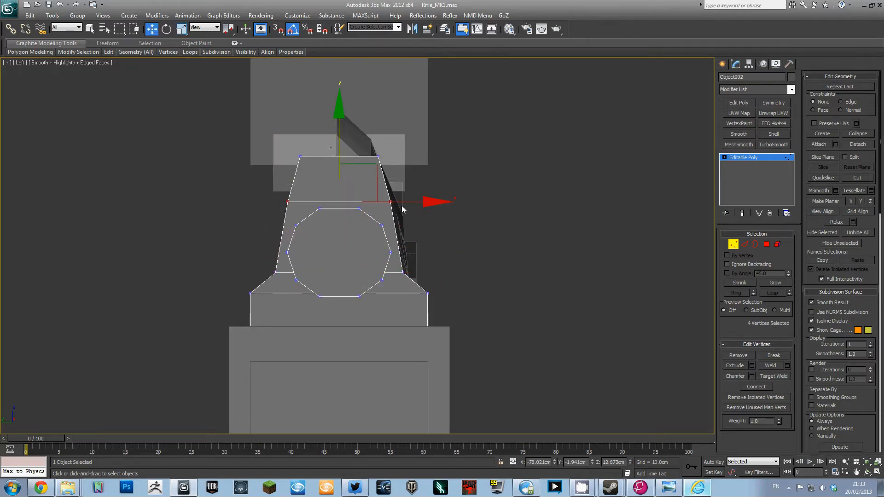
{"action": "left_click_drag", "start_coordinate": [338, 95], "coordinate": [343, 137]}
Connect the block's top edges with three segments, raise the new vertices into a bevelled top, and remove the middle edge.
{"action": "key", "text": "2"}
{"action": "left_click_drag", "start_coordinate": [333, 178], "coordinate": [343, 204]}
{"action": "left_click", "coordinate": [775, 400]}
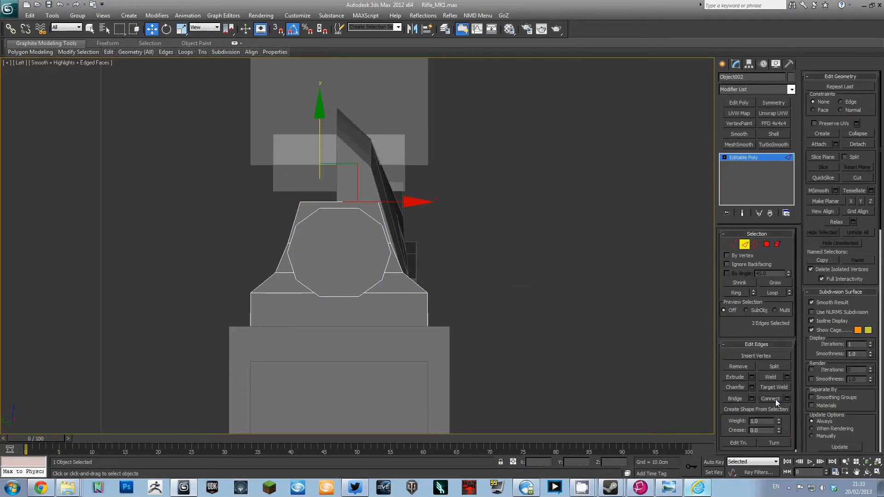
{"action": "key", "text": "1"}
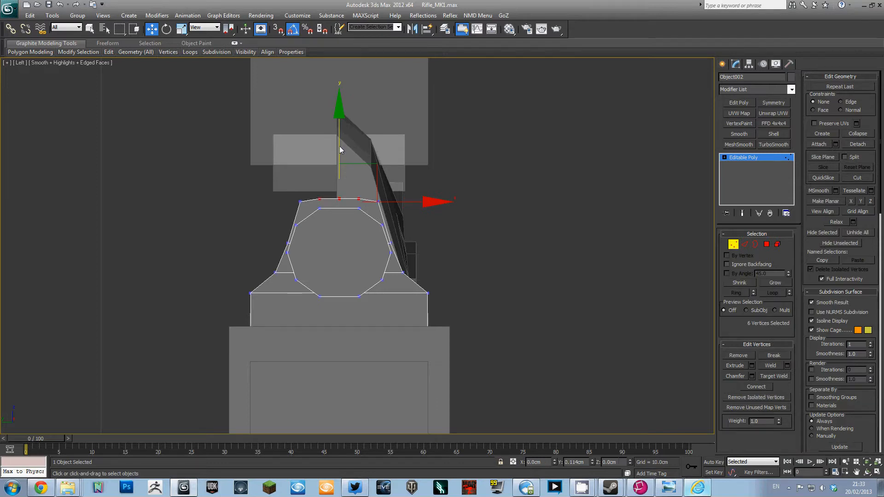
{"action": "key", "text": "2"}
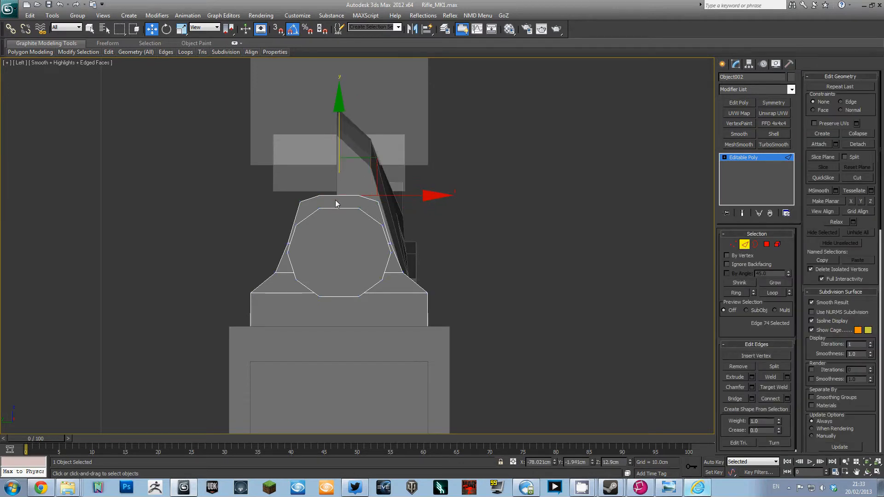
{"action": "key", "text": "1"}
{"action": "middle_click_drag", "start_coordinate": [374, 247], "coordinate": [381, 220]}
{"action": "scroll", "coordinate": [380, 220], "scroll_direction": "up", "scroll_amount": 2}
Select the old barrel element running through the block and delete it.
{"action": "left_click", "coordinate": [766, 159]}
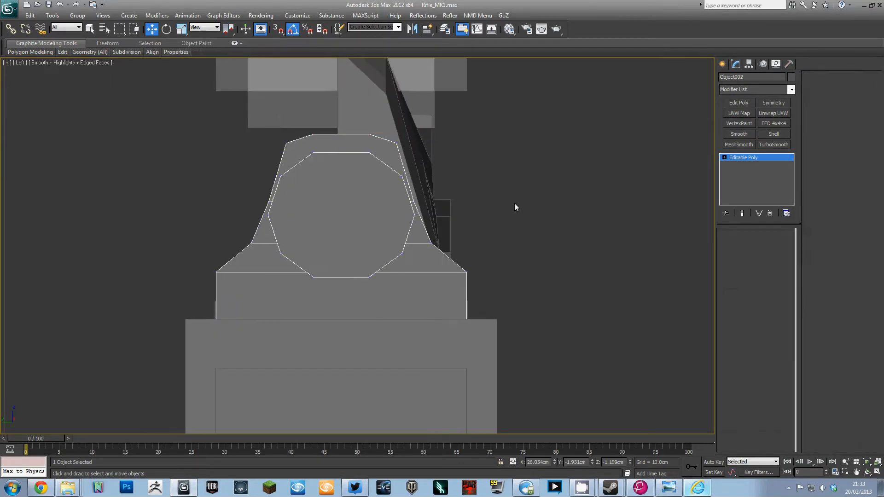
{"action": "key", "text": "5"}
{"action": "key", "text": "r"}
{"action": "left_click_drag", "start_coordinate": [441, 215], "coordinate": [440, 217]}
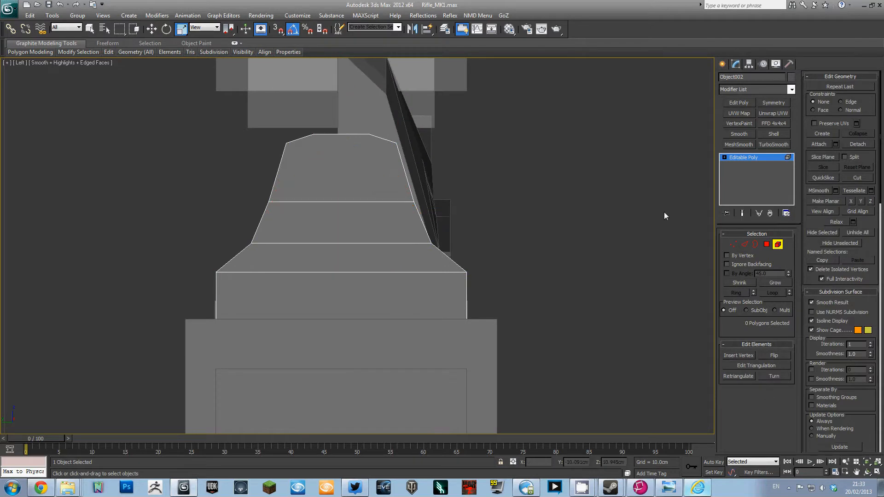
Create a cylinder centred on the barrel block in the left view, about 1.6 cm in radius and 5.3 cm high.
{"action": "left_click", "coordinate": [722, 64]}
{"action": "left_click", "coordinate": [738, 143]}
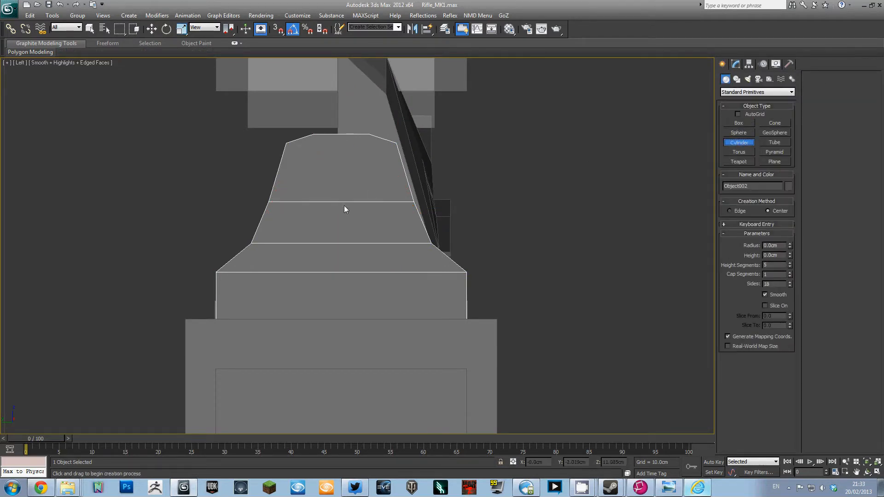
{"action": "left_click_drag", "start_coordinate": [346, 207], "coordinate": [389, 253]}
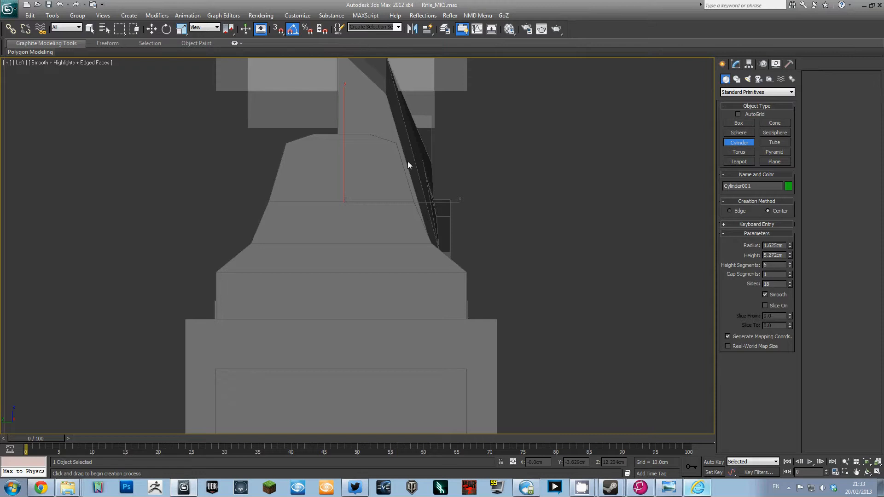
{"action": "right_click", "coordinate": [435, 267]}
{"action": "key", "text": "alt+w"}
{"action": "middle_click", "coordinate": [298, 173]}
{"action": "key", "text": "alt+w"}
{"action": "scroll", "coordinate": [195, 159], "scroll_direction": "down", "scroll_amount": 10}
{"action": "middle_click_drag", "start_coordinate": [443, 259], "coordinate": [470, 229]}
{"action": "key", "text": "w"}
{"action": "scroll", "coordinate": [471, 230], "scroll_direction": "up", "scroll_amount": 10}
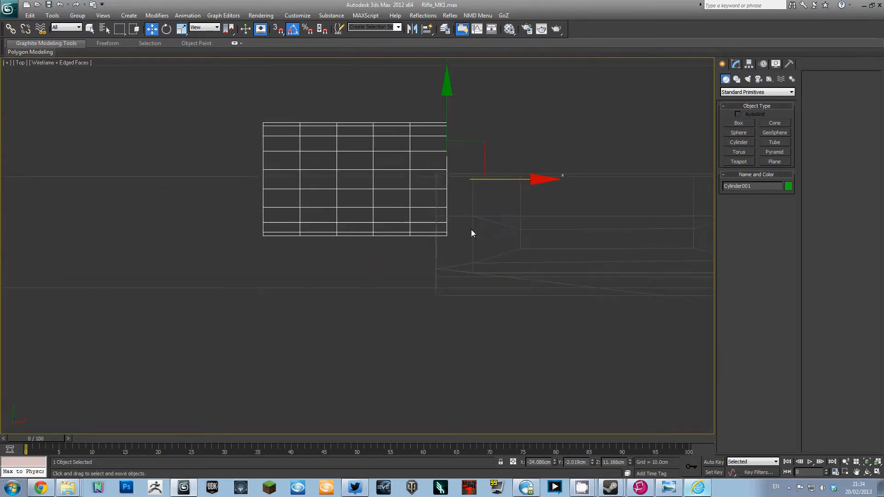
Give the cylinder 8 sides, one height segment and a height of about 47.6 cm, and shift it along Y onto the centre line.
{"action": "left_click", "coordinate": [735, 64]}
{"action": "type", "text": "8"}
{"action": "key", "text": "Return"}
{"action": "left_click_drag", "start_coordinate": [446, 94], "coordinate": [452, 89]}
{"action": "left_click_drag", "start_coordinate": [789, 255], "coordinate": [786, 143]}
{"action": "scroll", "coordinate": [487, 154], "scroll_direction": "down", "scroll_amount": 3}
{"action": "scroll", "coordinate": [486, 155], "scroll_direction": "down", "scroll_amount": 3}
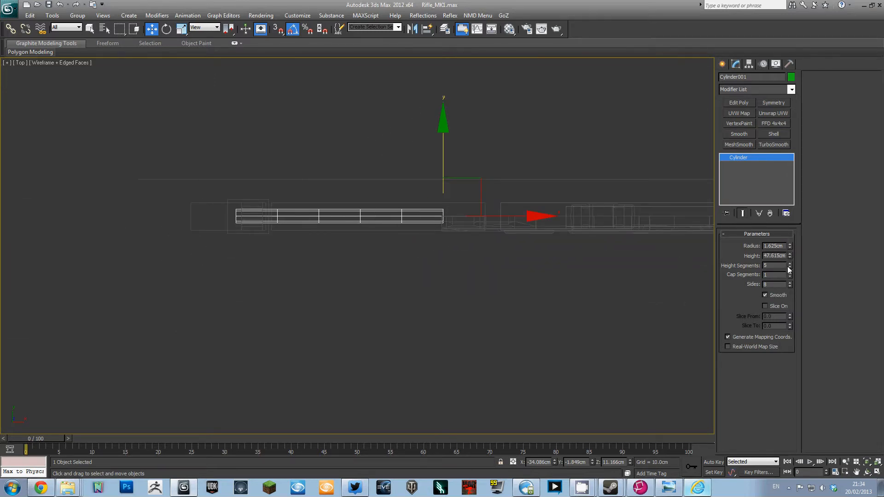
{"action": "right_click", "coordinate": [788, 268]}
In the perspective view, lengthen the barrel cylinder to about 48.6 cm so it protrudes further from the block.
{"action": "key", "text": "alt+w"}
{"action": "left_click", "coordinate": [566, 294]}
{"action": "key", "text": "alt+w"}
{"action": "middle_click_drag", "start_coordinate": [566, 294], "coordinate": [644, 209], "text": "alt"}
{"action": "scroll", "coordinate": [635, 327], "scroll_direction": "down", "scroll_amount": 3}
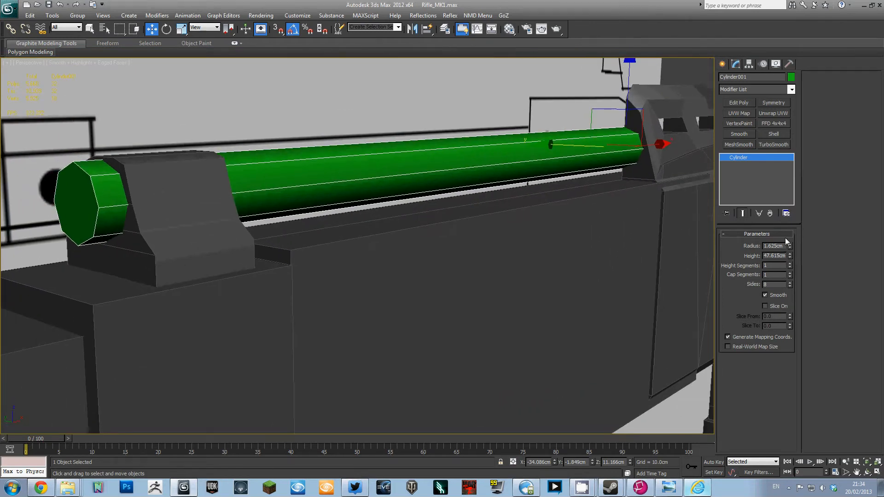
{"action": "left_click_drag", "start_coordinate": [789, 257], "coordinate": [789, 255]}
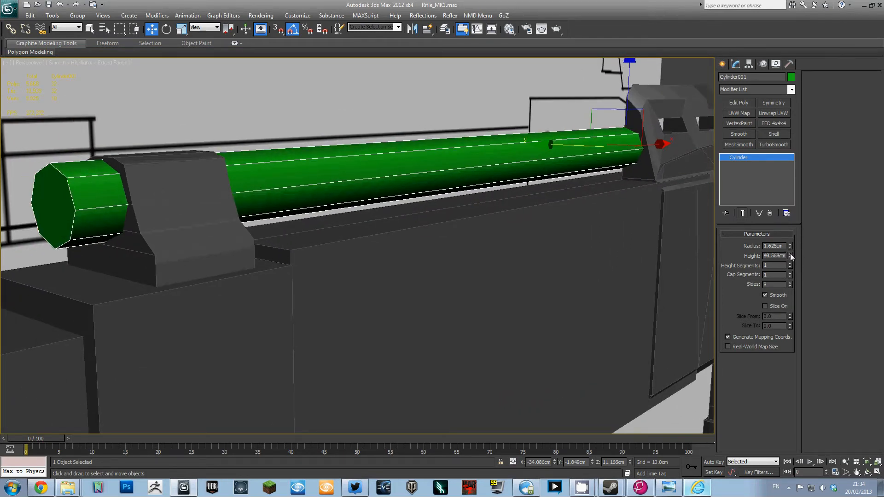
Lower the barrel cylinder slightly along Z and convert it to an Editable Poly.
{"action": "middle_click_drag", "start_coordinate": [654, 186], "coordinate": [652, 198]}
{"action": "left_click_drag", "start_coordinate": [629, 71], "coordinate": [628, 77]}
{"action": "right_click", "coordinate": [621, 136]}
{"action": "left_click", "coordinate": [709, 232]}
{"action": "middle_click_drag", "start_coordinate": [653, 226], "coordinate": [400, 213], "text": "alt"}
{"action": "scroll", "coordinate": [413, 211], "scroll_direction": "down", "scroll_amount": 2}
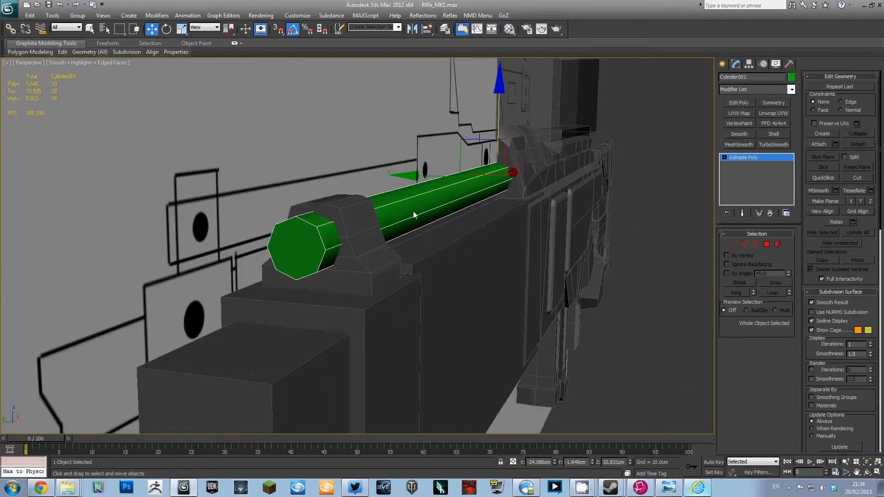
Scale the barrel cylinder and move its front-end vertices back toward the block.
{"action": "key", "text": "r"}
{"action": "left_click_drag", "start_coordinate": [515, 168], "coordinate": [487, 179]}
{"action": "key", "text": "1"}
{"action": "left_click_drag", "start_coordinate": [258, 194], "coordinate": [387, 262]}
{"action": "middle_click_drag", "start_coordinate": [387, 249], "coordinate": [282, 246], "text": "alt"}
{"action": "key", "text": "w"}
{"action": "left_click_drag", "start_coordinate": [374, 231], "coordinate": [357, 233]}
{"action": "mouse_move", "coordinate": [357, 233]}
{"action": "middle_mouse_down", "text": "alt"}
{"action": "mouse_move", "coordinate": [427, 231]}
{"action": "mouse_move", "coordinate": [349, 234]}
{"action": "middle_mouse_up", "text": "alt"}
{"action": "left_click_drag", "start_coordinate": [350, 234], "coordinate": [345, 234]}
Select the barrel block and remove the lengthwise bevel edges on its top together with their vertices.
{"action": "left_click", "coordinate": [757, 160]}
{"action": "left_click", "coordinate": [361, 233]}
{"action": "key", "text": "2"}
{"action": "left_click", "coordinate": [315, 205]}
{"action": "middle_click_drag", "start_coordinate": [315, 208], "coordinate": [341, 218], "text": "alt"}
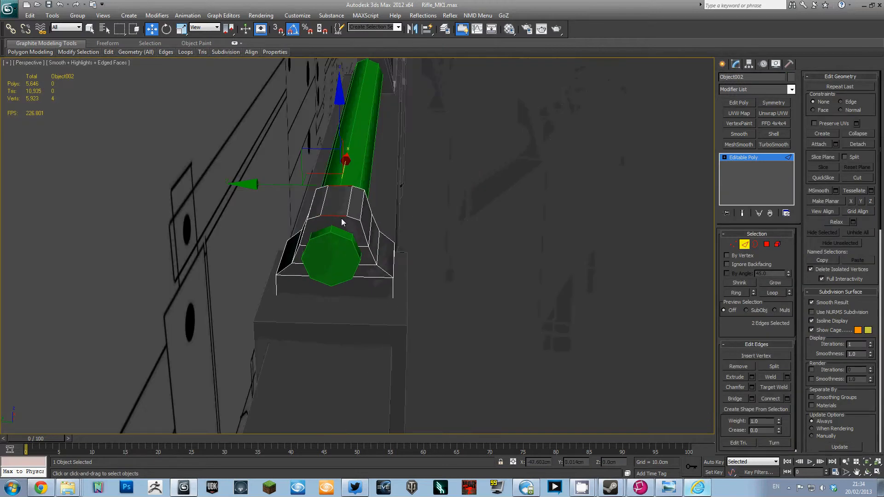
{"action": "left_click", "coordinate": [324, 205], "text": "ctrl"}
{"action": "key", "text": "ctrl+BackSpace"}
Connect the block's cross edges with a one-segment centre loop and raise its top edge along Z into a ridge.
{"action": "left_click", "coordinate": [330, 220]}
{"action": "key", "text": "alt+r"}
{"action": "key", "text": "ctrl+z"}
{"action": "left_click", "coordinate": [787, 399]}
{"action": "right_click", "coordinate": [365, 254]}
{"action": "left_click", "coordinate": [362, 291]}
{"action": "middle_click_drag", "start_coordinate": [340, 199], "coordinate": [343, 145], "text": "alt"}
{"action": "left_click_drag", "start_coordinate": [343, 144], "coordinate": [344, 135]}
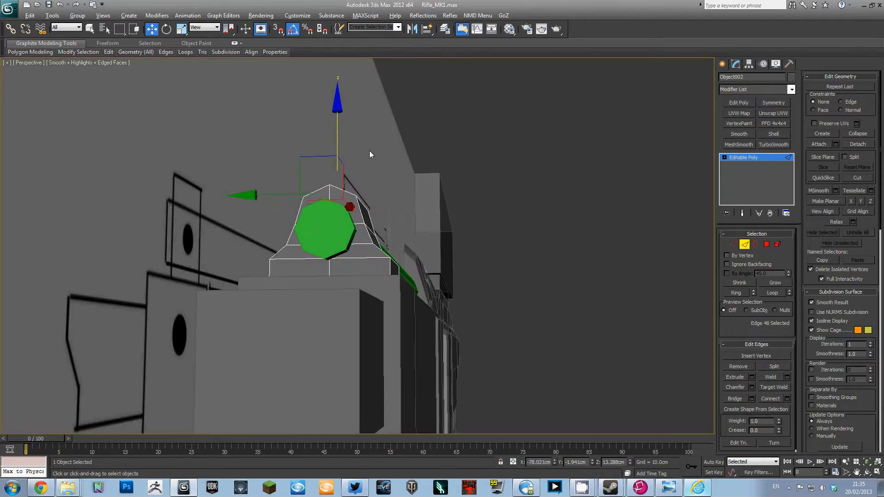
Select a horizontal edge loop around the barrel block and remove it together with its vertices.
{"action": "middle_click_drag", "start_coordinate": [369, 151], "coordinate": [402, 237], "text": "alt"}
{"action": "left_click", "coordinate": [399, 217]}
{"action": "key", "text": "alt+l"}
{"action": "key", "text": "ctrl+BackSpace"}
Select the horizontal edge loop around the middle of the barrel block and raise it slightly along Z.
{"action": "left_click", "coordinate": [399, 236]}
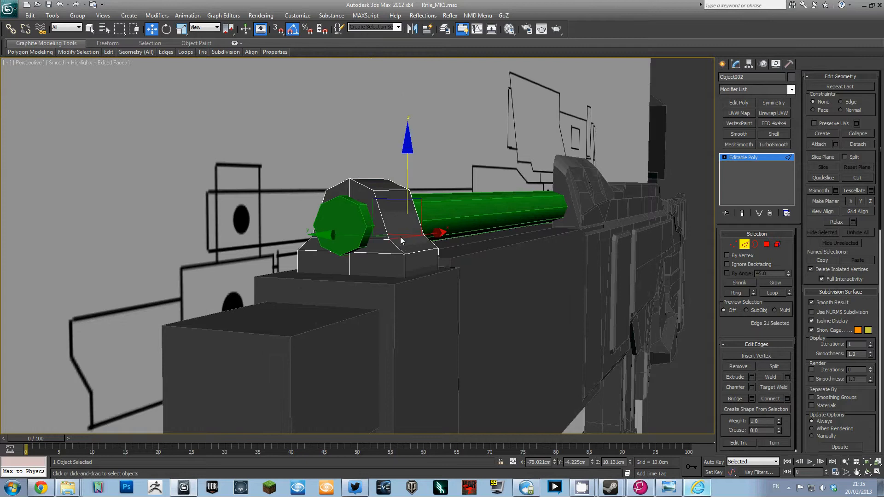
{"action": "key", "text": "alt+l"}
{"action": "left_click_drag", "start_coordinate": [369, 144], "coordinate": [371, 136]}
{"action": "key", "text": "r"}
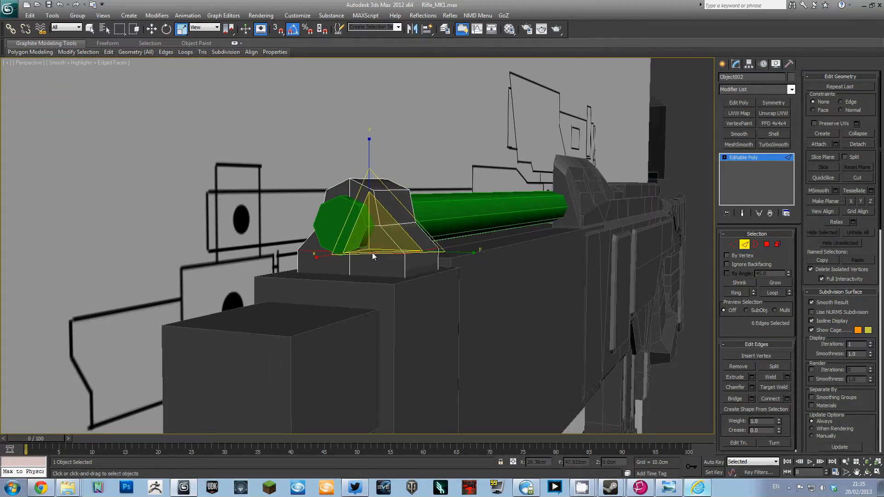
{"action": "key", "text": "w"}
Connect the outer corner vertices of the barrel block's front and back faces to the centre vertices.
{"action": "key", "text": "1"}
{"action": "key", "text": "F3"}
{"action": "middle_click_drag", "start_coordinate": [355, 227], "coordinate": [377, 201], "text": "alt"}
{"action": "left_click_drag", "start_coordinate": [404, 160], "coordinate": [327, 182]}
{"action": "middle_click_drag", "start_coordinate": [328, 182], "coordinate": [331, 211], "text": "alt"}
{"action": "left_click_drag", "start_coordinate": [284, 232], "coordinate": [315, 272], "text": "ctrl"}
{"action": "left_click_drag", "start_coordinate": [399, 274], "coordinate": [431, 233], "text": "ctrl"}
{"action": "key", "text": "ctrl+shift+e"}
{"action": "middle_click_drag", "start_coordinate": [396, 295], "coordinate": [430, 275], "text": "alt"}
Chamfer the centre vertices of the block's front and back faces into openings that fit the barrel.
{"action": "left_click_drag", "start_coordinate": [370, 230], "coordinate": [341, 205]}
{"action": "middle_click_drag", "start_coordinate": [345, 221], "coordinate": [377, 235], "text": "alt"}
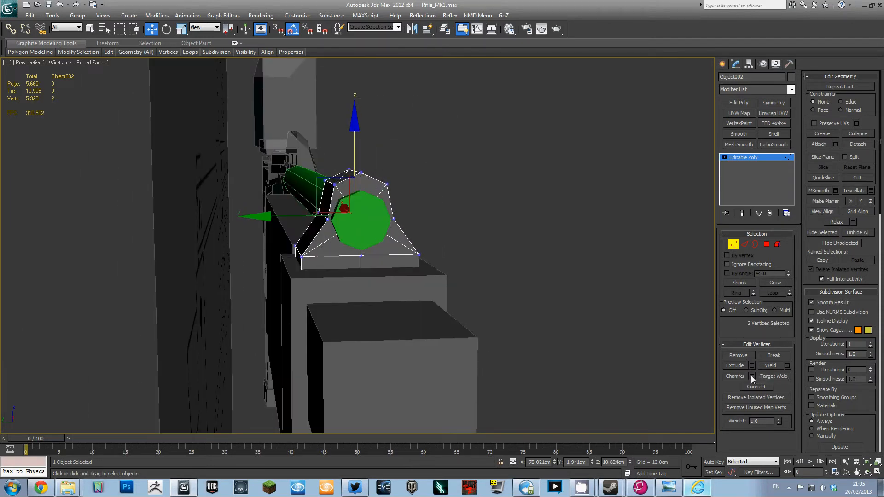
{"action": "left_click", "coordinate": [752, 376]}
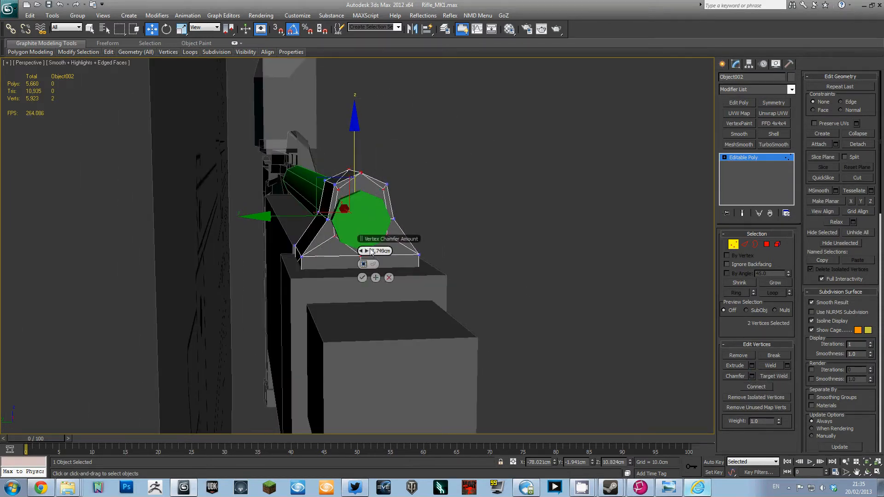
{"action": "left_click", "coordinate": [370, 249]}
{"action": "key", "text": "F3"}
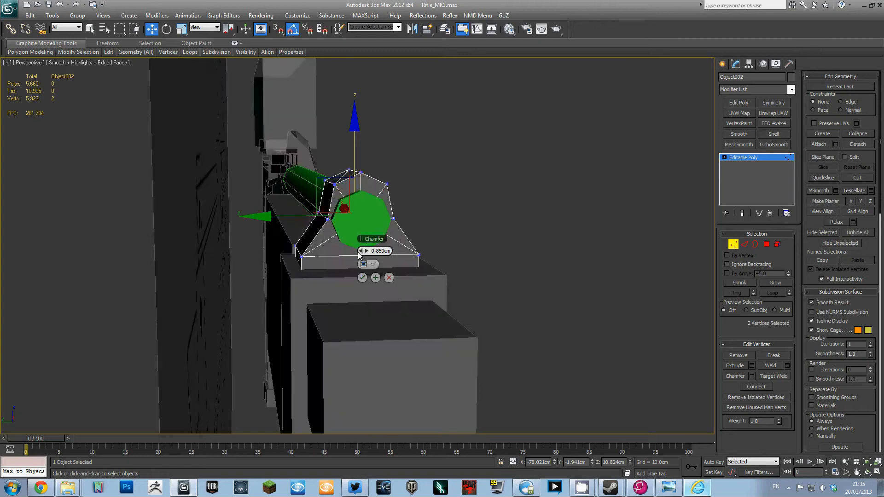
{"action": "key", "text": "alt+w"}
{"action": "key", "text": "z"}
{"action": "middle_click", "coordinate": [257, 272]}
{"action": "key", "text": "alt+w"}
{"action": "key", "text": "F3"}
{"action": "left_click", "coordinate": [362, 277]}
Select the vertices of the new openings and scale them toward the barrel's outline.
{"action": "left_click_drag", "start_coordinate": [375, 299], "coordinate": [376, 299], "text": "ctrl"}
{"action": "key", "text": "r"}
{"action": "left_click_drag", "start_coordinate": [364, 137], "coordinate": [372, 109]}
{"action": "left_click_drag", "start_coordinate": [408, 171], "coordinate": [351, 123]}
{"action": "left_click_drag", "start_coordinate": [332, 186], "coordinate": [355, 217]}
Move the individual opening vertices in the side view onto the barrel's octagonal outline.
{"action": "key", "text": "w"}
{"action": "left_click_drag", "start_coordinate": [361, 170], "coordinate": [314, 134]}
{"action": "left_click_drag", "start_coordinate": [326, 224], "coordinate": [354, 260]}
{"action": "left_click_drag", "start_coordinate": [402, 242], "coordinate": [335, 241]}
{"action": "left_click_drag", "start_coordinate": [253, 248], "coordinate": [306, 272]}
{"action": "left_click_drag", "start_coordinate": [310, 223], "coordinate": [336, 269]}
{"action": "left_click_drag", "start_coordinate": [372, 238], "coordinate": [396, 260]}
{"action": "left_click_drag", "start_coordinate": [421, 217], "coordinate": [521, 233]}
{"action": "left_click_drag", "start_coordinate": [372, 220], "coordinate": [457, 136]}
Select all vertices of the barrel block and shift them about 0.1 cm along negative X.
{"action": "middle_click_drag", "start_coordinate": [402, 237], "coordinate": [408, 184]}
{"action": "scroll", "coordinate": [408, 184], "scroll_direction": "down", "scroll_amount": 3}
{"action": "left_click_drag", "start_coordinate": [239, 115], "coordinate": [601, 369]}
{"action": "left_click_drag", "start_coordinate": [456, 226], "coordinate": [454, 226]}
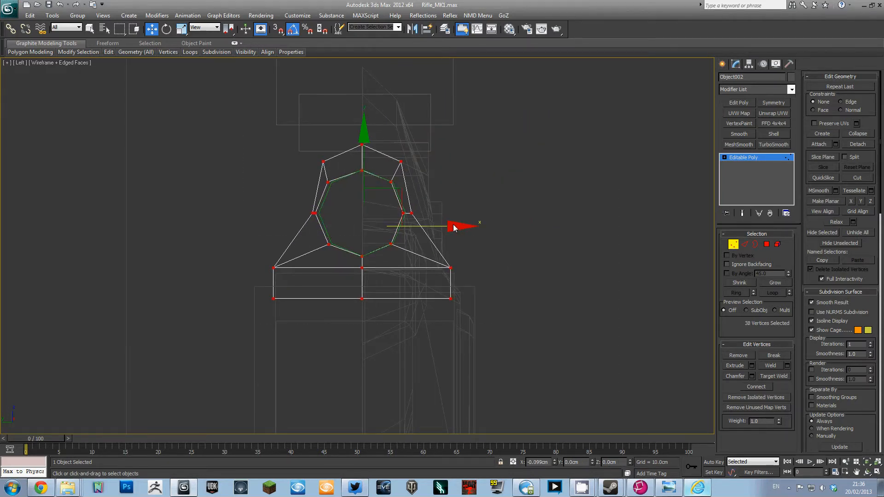
Align the block's lower centreline vertices and the positive-X side of the openings with the barrel outline.
{"action": "scroll", "coordinate": [453, 228], "scroll_direction": "up", "scroll_amount": 3}
{"action": "left_click", "coordinate": [421, 243]}
{"action": "left_click_drag", "start_coordinate": [374, 261], "coordinate": [374, 270]}
{"action": "left_click_drag", "start_coordinate": [357, 235], "coordinate": [471, 392]}
{"action": "left_click_drag", "start_coordinate": [461, 290], "coordinate": [463, 290]}
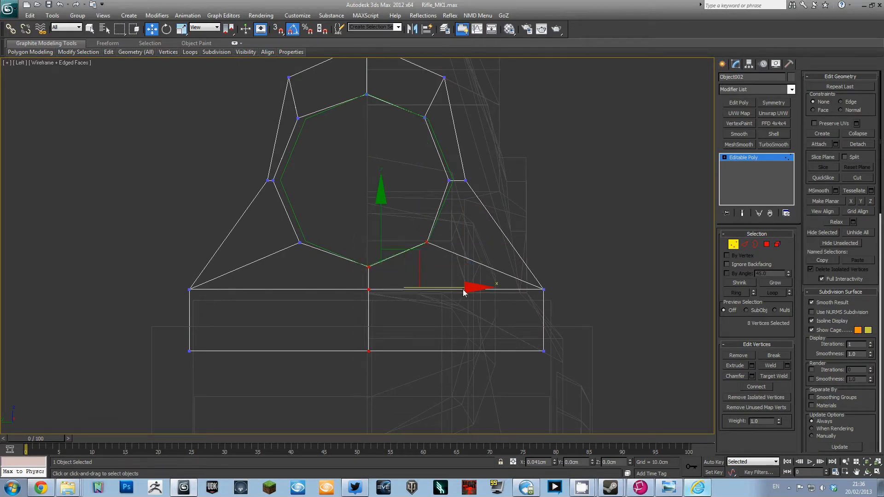
{"action": "left_click", "coordinate": [425, 242]}
{"action": "left_click_drag", "start_coordinate": [446, 177], "coordinate": [511, 185]}
{"action": "left_click_drag", "start_coordinate": [419, 124], "coordinate": [465, 86]}
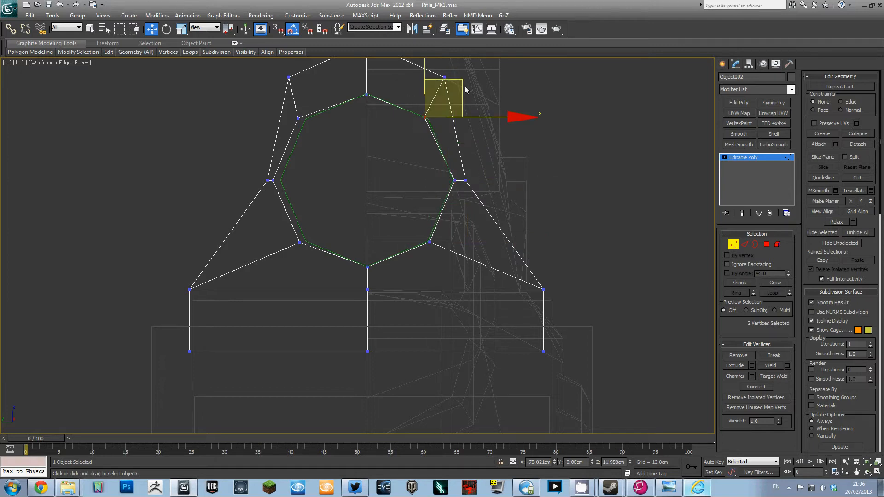
Align the top vertices and the negative-X side of the block's openings with the barrel outline.
{"action": "left_click", "coordinate": [367, 94]}
{"action": "middle_click_drag", "start_coordinate": [372, 116], "coordinate": [385, 151]}
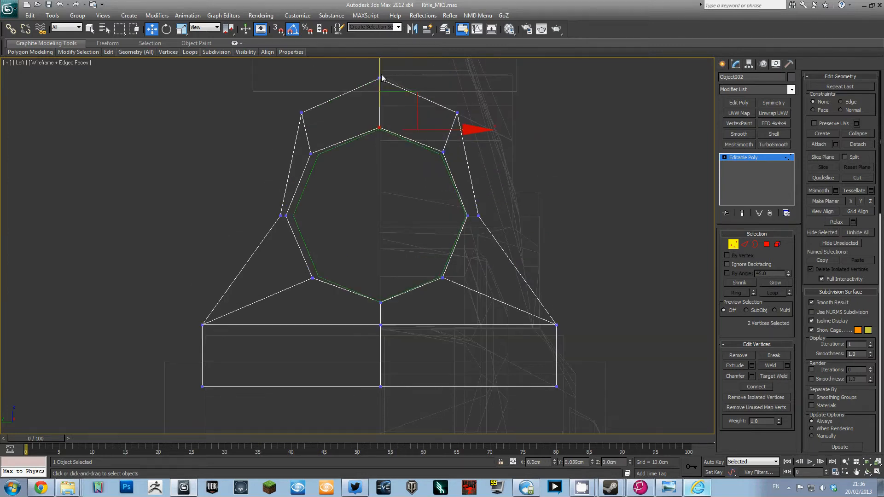
{"action": "left_click", "coordinate": [376, 198]}
{"action": "left_click", "coordinate": [310, 153]}
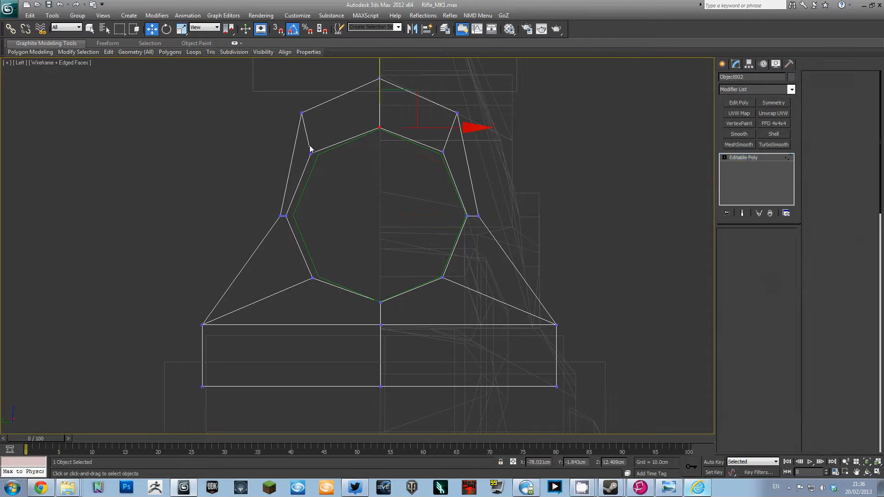
{"action": "left_click_drag", "start_coordinate": [358, 119], "coordinate": [365, 117]}
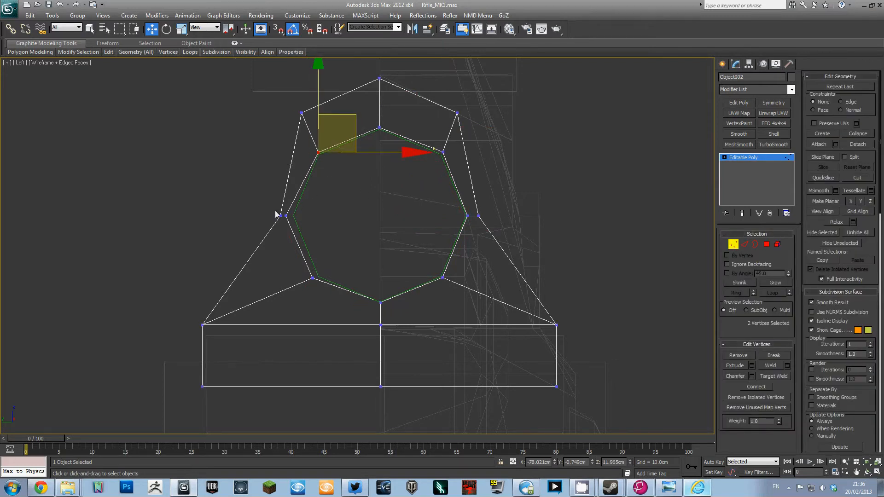
{"action": "left_click_drag", "start_coordinate": [282, 212], "coordinate": [291, 221]}
{"action": "left_click_drag", "start_coordinate": [346, 215], "coordinate": [352, 215]}
{"action": "left_click_drag", "start_coordinate": [307, 273], "coordinate": [319, 284]}
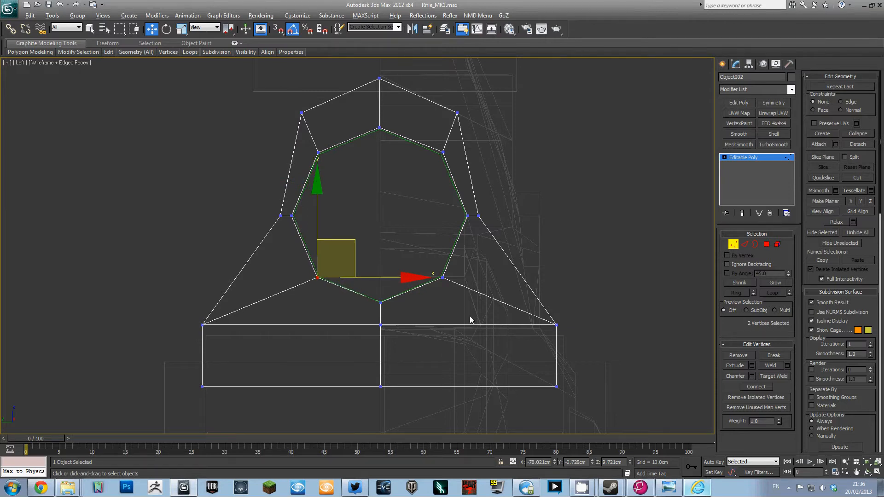
Select the borders of the front and back openings and bridge them into a hole through the block.
{"action": "key", "text": "p"}
{"action": "key", "text": "z"}
{"action": "middle_click_drag", "start_coordinate": [521, 347], "coordinate": [471, 343], "text": "alt"}
{"action": "scroll", "coordinate": [471, 343], "scroll_direction": "down", "scroll_amount": 5}
{"action": "key", "text": "3"}
{"action": "key", "text": "F3"}
{"action": "left_click", "coordinate": [353, 218]}
{"action": "left_click", "coordinate": [473, 229], "text": "ctrl"}
{"action": "left_click", "coordinate": [735, 376]}
{"action": "key", "text": "z"}
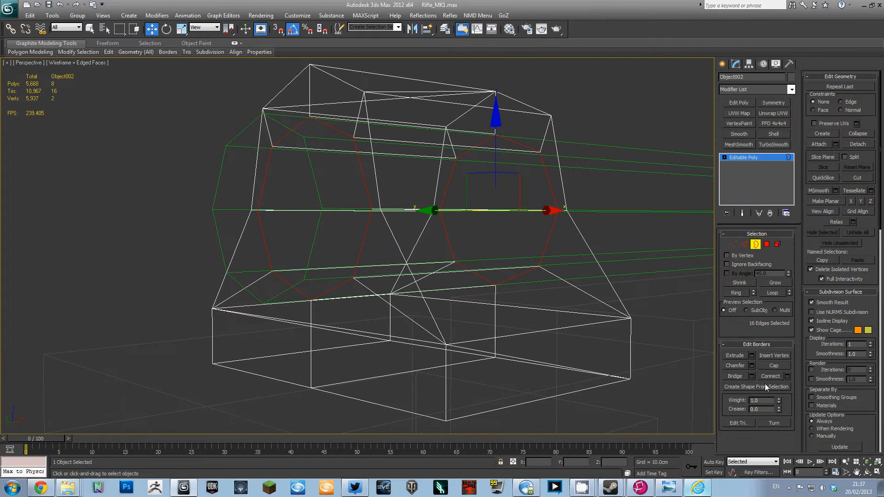
Chamfer both rim edge loops of the block's barrel hole by a small amount.
{"action": "left_click", "coordinate": [751, 366]}
{"action": "left_click_drag", "start_coordinate": [366, 251], "coordinate": [362, 254]}
{"action": "left_click", "coordinate": [363, 291]}
{"action": "key", "text": "F3"}
{"action": "middle_click_drag", "start_coordinate": [366, 277], "coordinate": [406, 289], "text": "alt"}
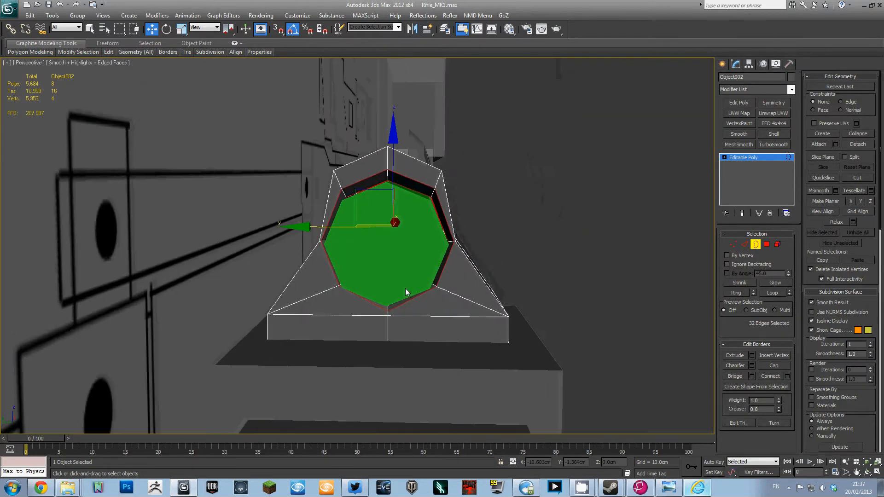
Try to collapse the vertices at the bottom of the block's barrel hole.
{"action": "key", "text": "1"}
{"action": "left_click_drag", "start_coordinate": [383, 309], "coordinate": [394, 318]}
{"action": "key", "text": "ctrl+alt+c"}
{"action": "middle_click_drag", "start_coordinate": [392, 174], "coordinate": [465, 212], "text": "alt"}
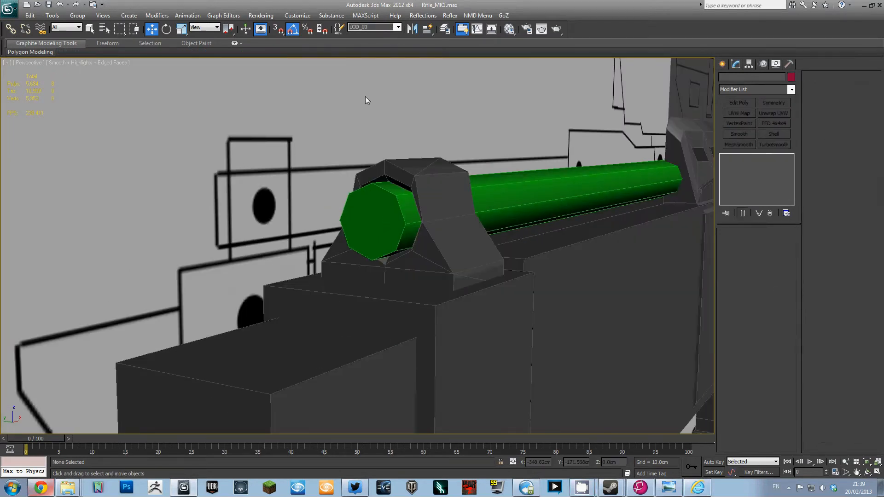
Select the surplus edges on the barrel block and remove them.
{"action": "scroll", "coordinate": [328, 131], "scroll_direction": "down", "scroll_amount": 4}
{"action": "left_click", "coordinate": [335, 184]}
{"action": "middle_click_drag", "start_coordinate": [328, 132], "coordinate": [346, 138], "text": "alt"}
{"action": "scroll", "coordinate": [362, 152], "scroll_direction": "up", "scroll_amount": 2}
{"action": "key", "text": "2"}
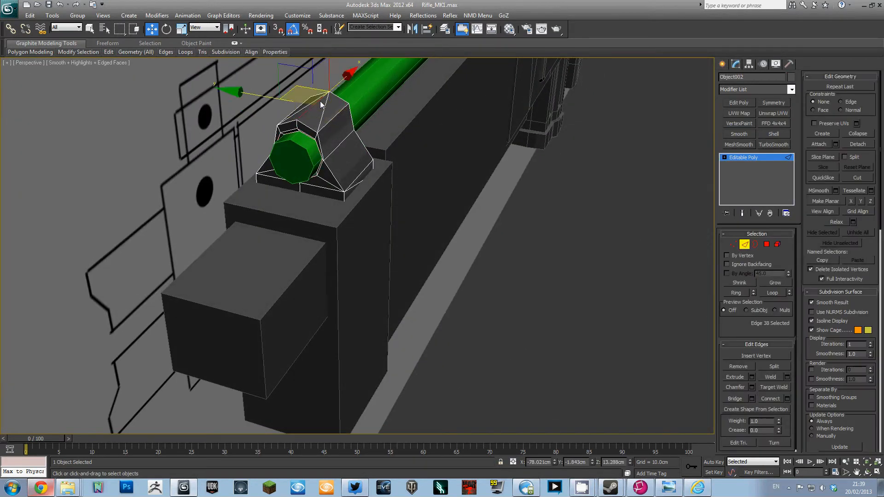
{"action": "middle_click_drag", "start_coordinate": [341, 194], "coordinate": [333, 200], "text": "alt"}
{"action": "key", "text": "7"}
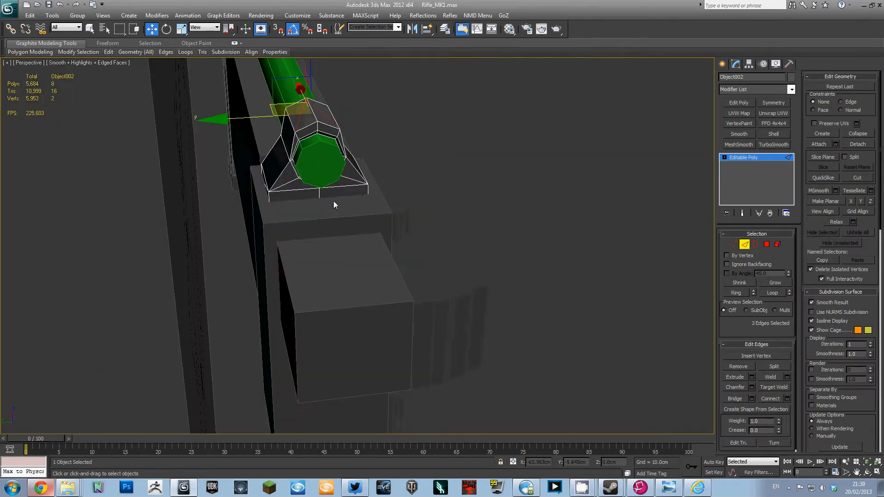
{"action": "key", "text": "F3"}
{"action": "key", "text": "BackSpace"}
{"action": "mouse_move", "coordinate": [402, 193]}
{"action": "middle_mouse_down", "text": "alt"}
{"action": "mouse_move", "coordinate": [221, 187]}
{"action": "mouse_move", "coordinate": [323, 202]}
{"action": "mouse_move", "coordinate": [460, 193]}
{"action": "middle_mouse_up", "text": "alt"}
{"action": "key", "text": "F3"}
{"action": "left_click", "coordinate": [781, 162]}
Connect the barrel cylinder's lengthwise edges with two pinched segments and move the rear loop about 5.6 cm along X.
{"action": "scroll", "coordinate": [355, 153], "scroll_direction": "up", "scroll_amount": 2}
{"action": "left_click", "coordinate": [356, 153]}
{"action": "middle_click_drag", "start_coordinate": [356, 154], "coordinate": [338, 187], "text": "alt"}
{"action": "key", "text": "2"}
{"action": "key", "text": "f"}
{"action": "key", "text": "F3"}
{"action": "key", "text": "z"}
{"action": "left_click_drag", "start_coordinate": [380, 187], "coordinate": [506, 286]}
{"action": "left_click", "coordinate": [787, 399]}
{"action": "left_click", "coordinate": [368, 252]}
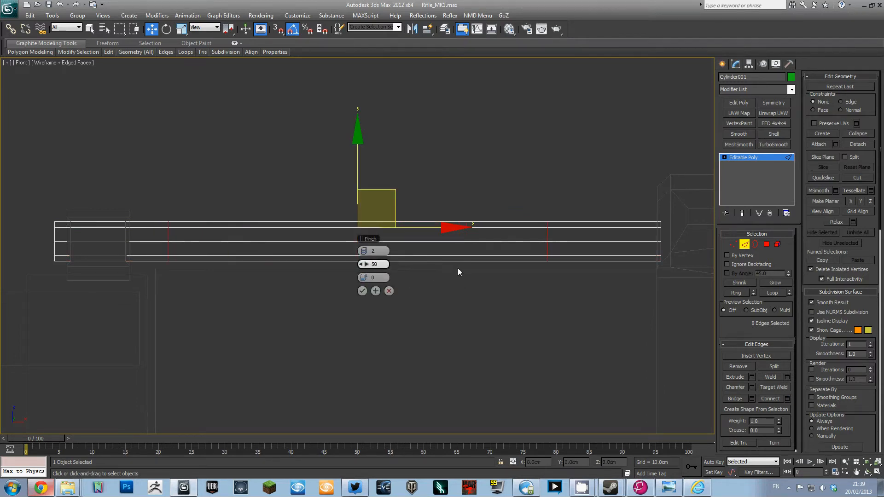
{"action": "left_click", "coordinate": [362, 291]}
{"action": "key", "text": "1"}
{"action": "left_click_drag", "start_coordinate": [507, 197], "coordinate": [618, 305]}
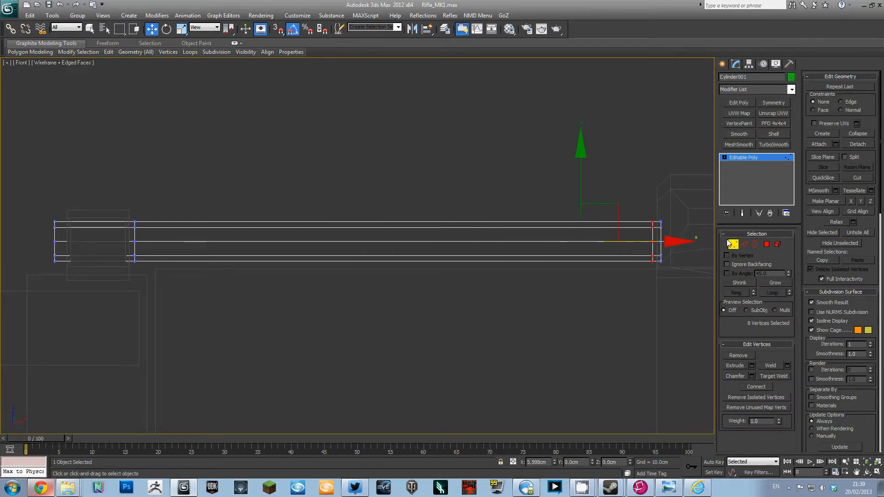
{"action": "key", "text": "alt+w"}
{"action": "right_click", "coordinate": [537, 306]}
{"action": "key", "text": "alt+w"}
{"action": "key", "text": "2"}
{"action": "left_click", "coordinate": [417, 180]}
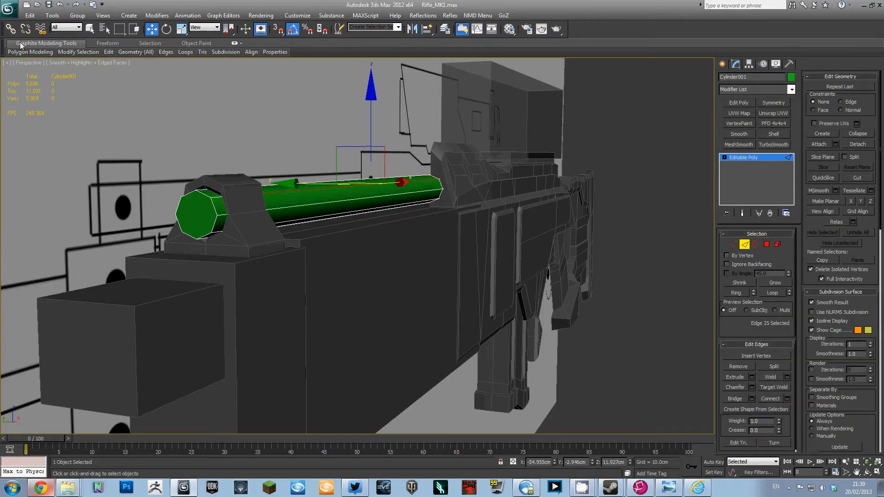
{"action": "mouse_move", "coordinate": [79, 52]}
{"action": "left_click", "coordinate": [48, 120]}
{"action": "scroll", "coordinate": [376, 203], "scroll_direction": "up", "scroll_amount": 3}
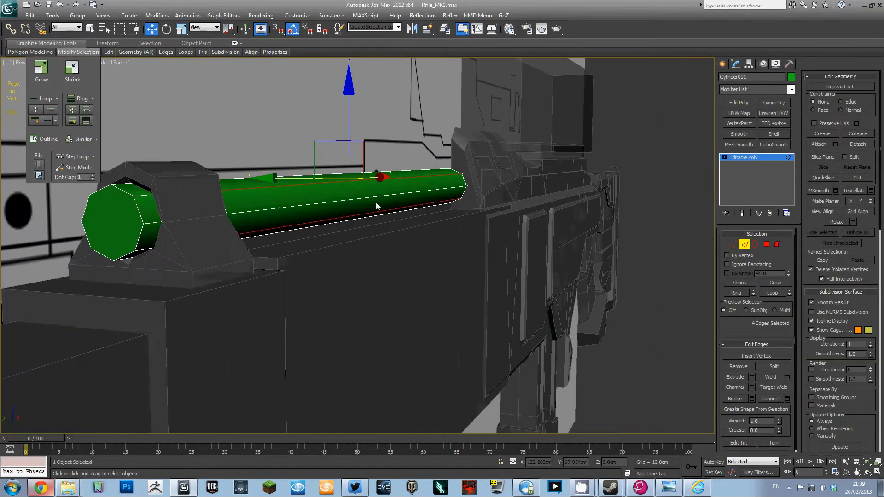
{"action": "left_click", "coordinate": [751, 388]}
{"action": "key", "text": "alt+w"}
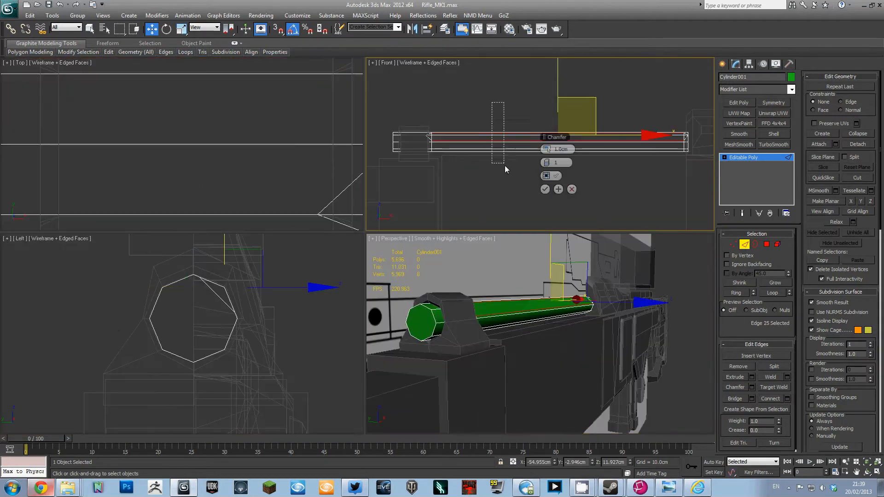
Connect the barrel's middle-section edges with two more loops and move each one close to an existing end loop.
{"action": "left_click_drag", "start_coordinate": [505, 165], "coordinate": [506, 169]}
{"action": "left_click", "coordinate": [545, 189]}
{"action": "key", "text": "1"}
{"action": "left_click_drag", "start_coordinate": [717, 148], "coordinate": [726, 148]}
{"action": "left_click_drag", "start_coordinate": [460, 167], "coordinate": [474, 126]}
{"action": "left_click_drag", "start_coordinate": [545, 144], "coordinate": [531, 143]}
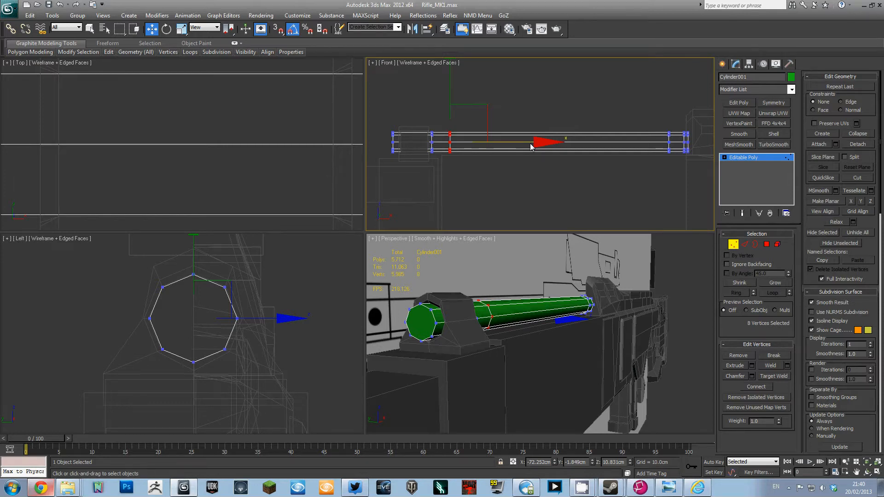
{"action": "key", "text": "2"}
{"action": "key", "text": "alt+w"}
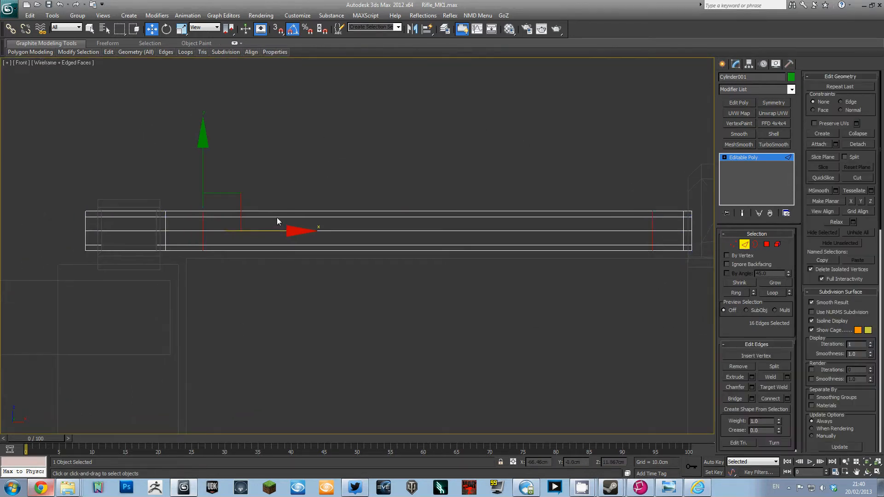
{"action": "key", "text": "alt+w"}
{"action": "right_click", "coordinate": [546, 296]}
{"action": "key", "text": "alt+w"}
{"action": "left_click", "coordinate": [358, 181]}
{"action": "mouse_move", "coordinate": [74, 51]}
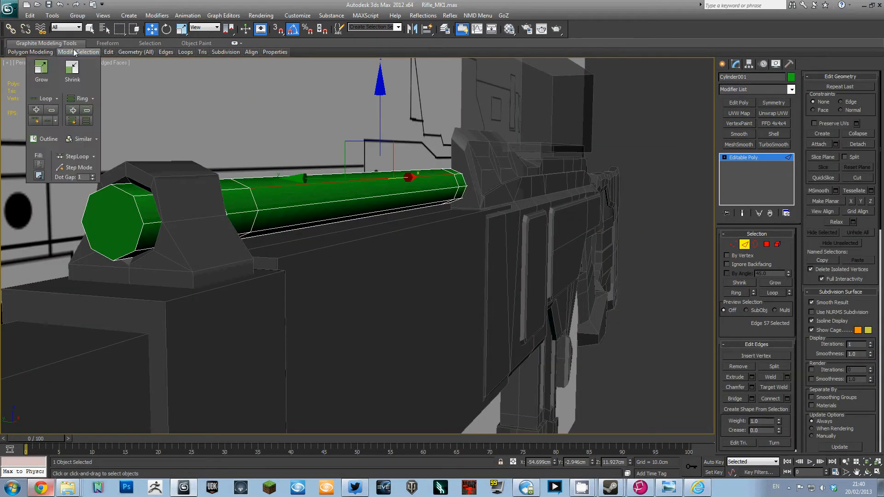
{"action": "left_click", "coordinate": [86, 123]}
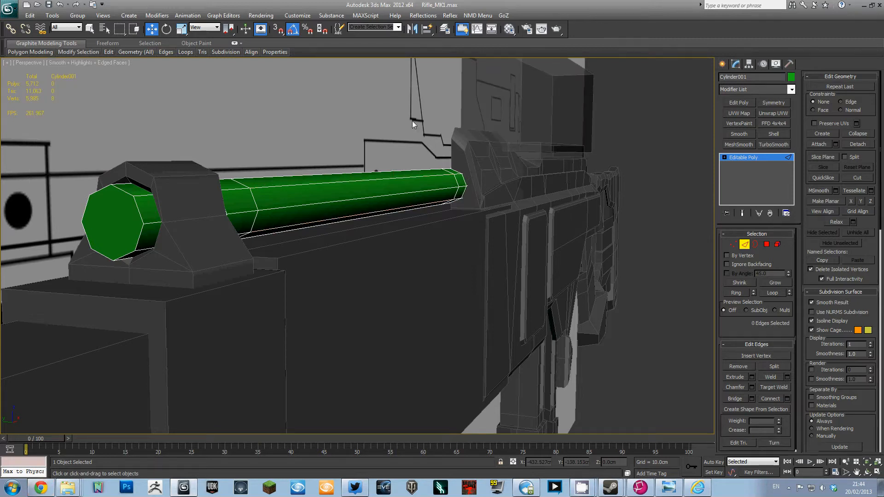
{"action": "left_click", "coordinate": [344, 181]}
{"action": "left_click", "coordinate": [339, 223], "text": "ctrl"}
{"action": "mouse_move", "coordinate": [91, 53]}
{"action": "left_click", "coordinate": [85, 122]}
{"action": "middle_click_drag", "start_coordinate": [526, 207], "coordinate": [502, 216], "text": "alt"}
{"action": "left_click", "coordinate": [751, 387]}
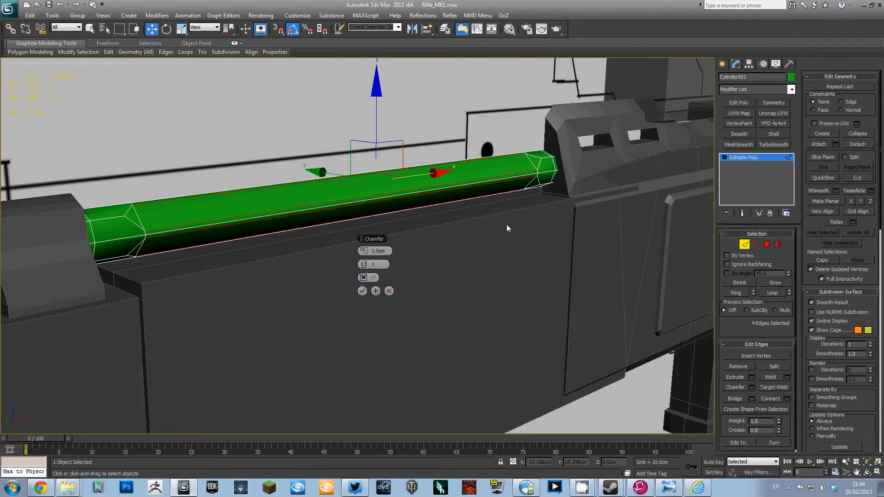
{"action": "left_click", "coordinate": [389, 291]}
Select four alternate lengthwise edges of the barrel's middle section and extrude them by an adjusted height.
{"action": "key", "text": "F3"}
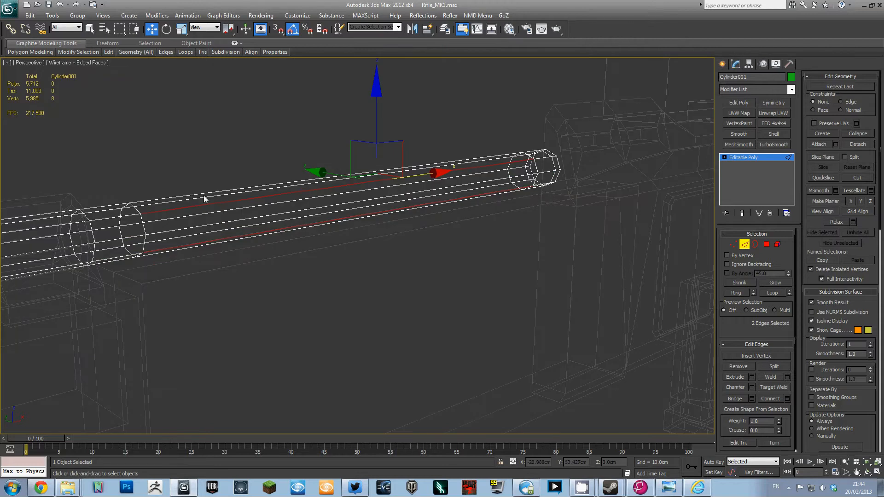
{"action": "left_click", "coordinate": [203, 198], "text": "ctrl"}
{"action": "left_click", "coordinate": [209, 233], "text": "ctrl"}
{"action": "mouse_move", "coordinate": [216, 237]}
{"action": "middle_mouse_down", "text": "alt"}
{"action": "mouse_move", "coordinate": [290, 264]}
{"action": "mouse_move", "coordinate": [229, 251]}
{"action": "mouse_move", "coordinate": [268, 267]}
{"action": "mouse_move", "coordinate": [487, 286]}
{"action": "middle_mouse_up", "text": "alt"}
{"action": "key", "text": "F3"}
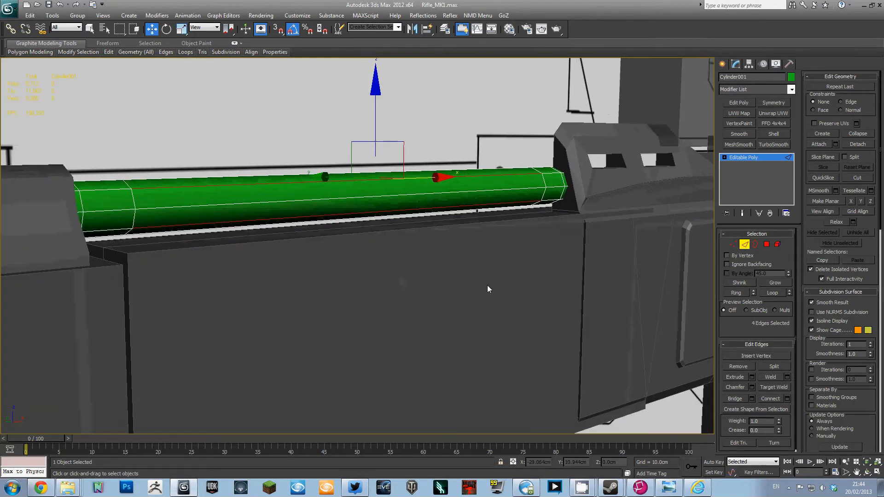
{"action": "left_click", "coordinate": [751, 377]}
{"action": "mouse_move", "coordinate": [367, 249]}
{"action": "left_mouse_down"}
{"action": "mouse_move", "coordinate": [319, 264]}
{"action": "mouse_move", "coordinate": [388, 267]}
{"action": "mouse_move", "coordinate": [354, 266]}
{"action": "mouse_move", "coordinate": [368, 252]}
{"action": "mouse_move", "coordinate": [363, 259]}
{"action": "left_mouse_up"}
{"action": "left_click", "coordinate": [363, 276]}
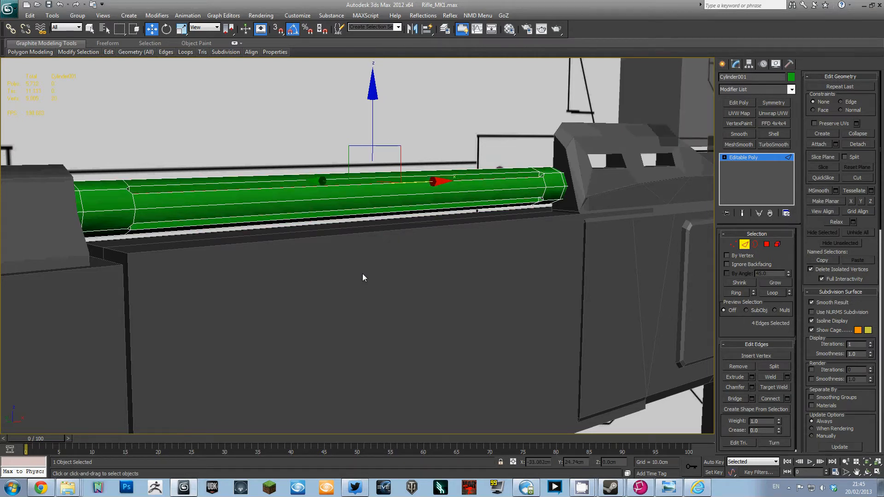
Isolate the barrel cylinder, select the groove-end vertices and adjacent loop vertices around one end, and connect them with edges.
{"action": "middle_click_drag", "start_coordinate": [363, 276], "coordinate": [677, 229], "text": "alt"}
{"action": "key", "text": "1"}
{"action": "left_click", "coordinate": [633, 216]}
{"action": "left_click", "coordinate": [671, 235], "text": "ctrl"}
{"action": "left_click", "coordinate": [627, 242], "text": "ctrl"}
{"action": "left_click", "coordinate": [632, 209], "text": "ctrl"}
{"action": "left_click", "coordinate": [673, 204], "text": "ctrl"}
{"action": "key", "text": "alt+q"}
{"action": "middle_click_drag", "start_coordinate": [272, 232], "coordinate": [413, 236], "text": "alt"}
{"action": "left_click", "coordinate": [465, 276], "text": "ctrl"}
{"action": "left_click", "coordinate": [470, 266], "text": "ctrl"}
{"action": "left_click", "coordinate": [419, 285], "text": "ctrl"}
{"action": "left_click", "coordinate": [464, 309], "text": "ctrl"}
{"action": "middle_click_drag", "start_coordinate": [482, 325], "coordinate": [437, 290], "text": "alt"}
{"action": "left_click", "coordinate": [459, 294], "text": "ctrl"}
{"action": "left_click", "coordinate": [450, 324], "text": "ctrl"}
{"action": "middle_click_drag", "start_coordinate": [480, 321], "coordinate": [312, 231], "text": "alt"}
{"action": "left_click", "coordinate": [484, 296], "text": "ctrl"}
{"action": "key", "text": "ctrl+shift+e"}
Remove the selected edges on the barrel cylinder.
{"action": "scroll", "coordinate": [472, 258], "scroll_direction": "down", "scroll_amount": 3}
{"action": "left_click_drag", "start_coordinate": [161, 186], "coordinate": [294, 296]}
{"action": "middle_click_drag", "start_coordinate": [313, 299], "coordinate": [333, 305], "text": "alt"}
{"action": "scroll", "coordinate": [332, 305], "scroll_direction": "up", "scroll_amount": 3}
{"action": "key", "text": "2"}
{"action": "middle_click_drag", "start_coordinate": [301, 232], "coordinate": [347, 270], "text": "alt"}
{"action": "key", "text": "BackSpace"}
{"action": "scroll", "coordinate": [294, 257], "scroll_direction": "up", "scroll_amount": 1}
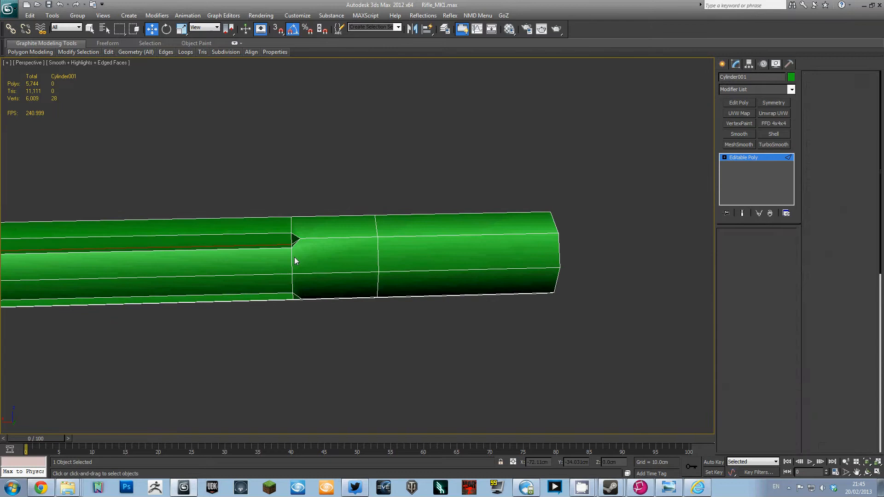
Select the groove-end vertices and adjacent loop vertices around the cylinder's other end and connect them with edges.
{"action": "key", "text": "1"}
{"action": "middle_click_drag", "start_coordinate": [335, 287], "coordinate": [349, 280]}
{"action": "left_click", "coordinate": [335, 231]}
{"action": "middle_click_drag", "start_coordinate": [335, 233], "coordinate": [454, 275], "text": "alt"}
{"action": "scroll", "coordinate": [411, 283], "scroll_direction": "down", "scroll_amount": 5}
{"action": "scroll", "coordinate": [455, 274], "scroll_direction": "up", "scroll_amount": 4}
{"action": "middle_click_drag", "start_coordinate": [547, 279], "coordinate": [394, 220]}
{"action": "left_click", "coordinate": [357, 244]}
{"action": "left_click", "coordinate": [402, 231], "text": "ctrl"}
{"action": "left_click", "coordinate": [355, 254], "text": "ctrl"}
{"action": "left_click", "coordinate": [402, 266], "text": "ctrl"}
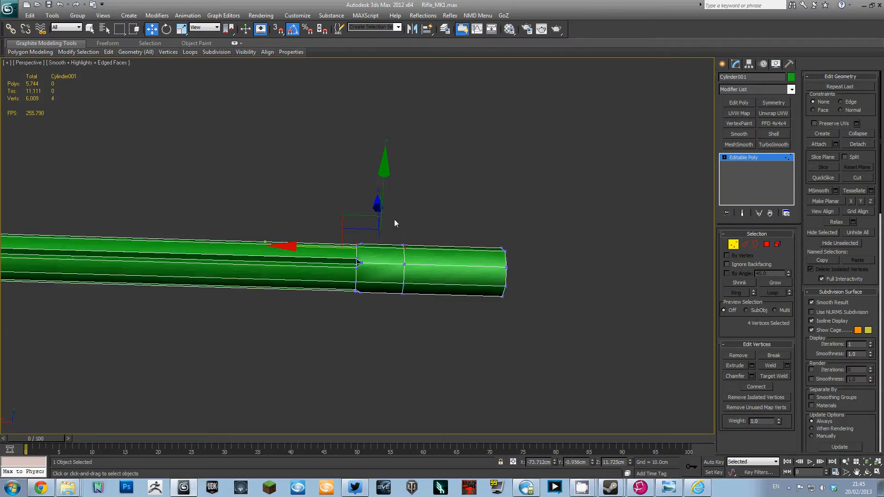
{"action": "left_click", "coordinate": [357, 260], "text": "ctrl"}
{"action": "left_click", "coordinate": [356, 268], "text": "ctrl"}
{"action": "left_click", "coordinate": [404, 285], "text": "ctrl"}
{"action": "left_click", "coordinate": [358, 263], "text": "ctrl"}
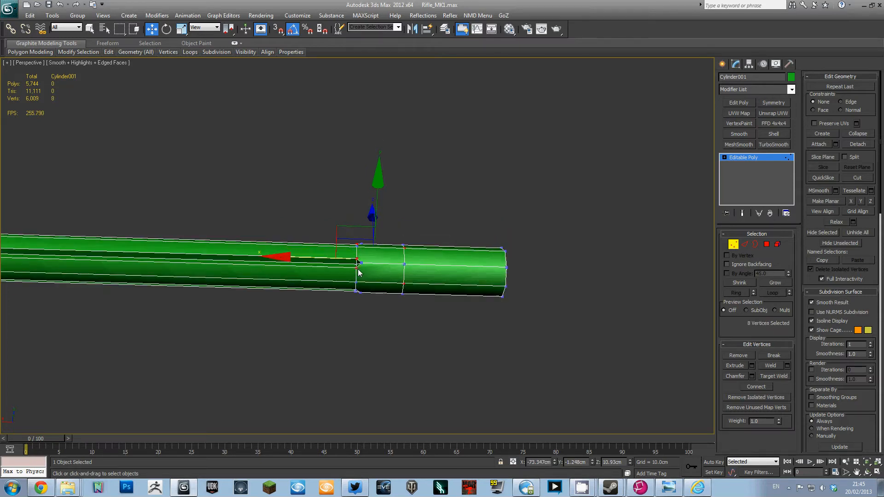
{"action": "key", "text": "F3"}
{"action": "middle_click_drag", "start_coordinate": [357, 263], "coordinate": [390, 301], "text": "alt"}
{"action": "mouse_move", "coordinate": [355, 264]}
{"action": "middle_mouse_down", "text": "alt"}
{"action": "mouse_move", "coordinate": [378, 299]}
{"action": "mouse_move", "coordinate": [317, 393]}
{"action": "mouse_move", "coordinate": [383, 346]}
{"action": "mouse_move", "coordinate": [385, 364]}
{"action": "middle_mouse_up", "text": "alt"}
{"action": "key", "text": "F3"}
{"action": "left_click", "coordinate": [416, 287], "text": "ctrl"}
{"action": "left_click", "coordinate": [394, 267], "text": "ctrl"}
{"action": "left_click", "coordinate": [396, 259], "text": "ctrl"}
{"action": "key", "text": "ctrl+shift+e"}
Leave vertex editing on the barrel cylinder and end the isolation to bring back the whole rifle.
{"action": "middle_click_drag", "start_coordinate": [397, 259], "coordinate": [617, 322], "text": "alt"}
{"action": "left_click", "coordinate": [746, 158]}
{"action": "scroll", "coordinate": [459, 189], "scroll_direction": "down", "scroll_amount": 4}
{"action": "right_click", "coordinate": [435, 251]}
{"action": "left_click", "coordinate": [468, 212]}
{"action": "middle_click_drag", "start_coordinate": [414, 239], "coordinate": [506, 239], "text": "alt"}
{"action": "scroll", "coordinate": [411, 197], "scroll_direction": "down", "scroll_amount": 4}
{"action": "scroll", "coordinate": [412, 198], "scroll_direction": "up", "scroll_amount": 4}
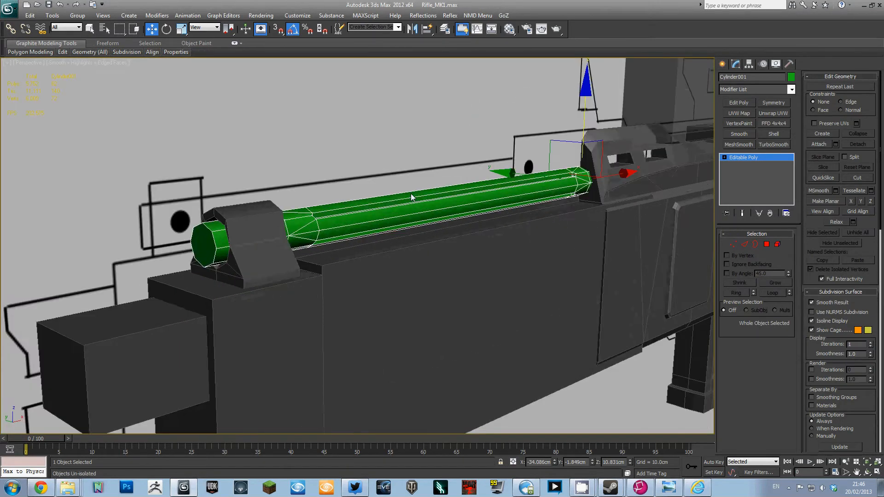
Try a TurboSmooth modifier on the barrel cylinder with edged faces hidden, and delete the modifier.
{"action": "left_click", "coordinate": [773, 144]}
{"action": "scroll", "coordinate": [504, 180], "scroll_direction": "down", "scroll_amount": 2}
{"action": "middle_click_drag", "start_coordinate": [503, 180], "coordinate": [467, 222]}
{"action": "key", "text": "F4"}
{"action": "right_click", "coordinate": [748, 158]}
{"action": "left_click", "coordinate": [783, 174]}
Select the barrel cylinder's front cap polygon and move it back slightly along X.
{"action": "middle_click_drag", "start_coordinate": [313, 295], "coordinate": [400, 259]}
{"action": "key", "text": "4"}
{"action": "left_click", "coordinate": [251, 251]}
{"action": "scroll", "coordinate": [316, 273], "scroll_direction": "up", "scroll_amount": 2}
{"action": "mouse_move", "coordinate": [258, 255]}
{"action": "middle_mouse_down", "text": "alt"}
{"action": "mouse_move", "coordinate": [316, 272]}
{"action": "mouse_move", "coordinate": [252, 242]}
{"action": "middle_mouse_up", "text": "alt"}
{"action": "left_click_drag", "start_coordinate": [251, 241], "coordinate": [266, 241]}
{"action": "middle_click_drag", "start_coordinate": [266, 242], "coordinate": [331, 273], "text": "alt"}
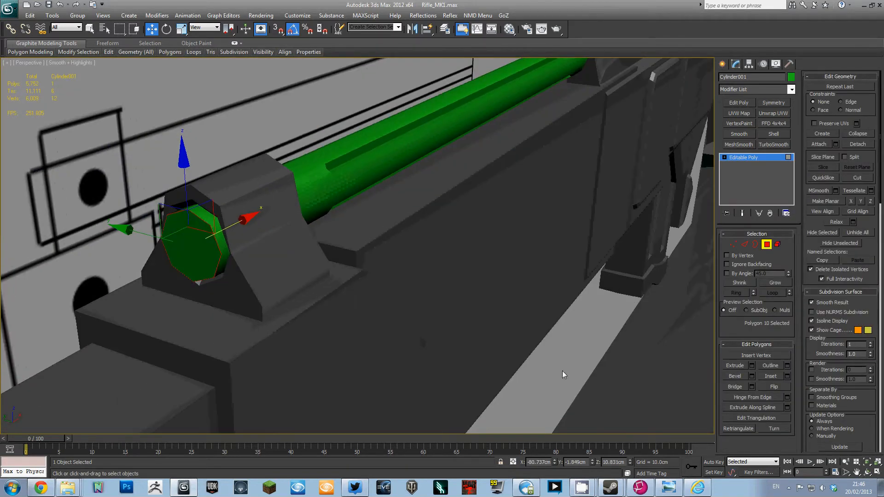
Bevel the barrel's front cap polygon to taper its tip and leave polygon editing.
{"action": "left_click", "coordinate": [751, 376]}
{"action": "mouse_move", "coordinate": [362, 264]}
{"action": "left_mouse_down"}
{"action": "mouse_move", "coordinate": [323, 271]}
{"action": "mouse_move", "coordinate": [377, 278]}
{"action": "mouse_move", "coordinate": [358, 269]}
{"action": "mouse_move", "coordinate": [371, 268]}
{"action": "mouse_move", "coordinate": [370, 279]}
{"action": "left_mouse_up"}
{"action": "left_click", "coordinate": [362, 290]}
{"action": "middle_click_drag", "start_coordinate": [358, 289], "coordinate": [627, 278], "text": "alt"}
{"action": "key", "text": "shift+z"}
{"action": "left_click", "coordinate": [778, 160]}
Select the long block under the barrel and center its pivot to the object.
{"action": "scroll", "coordinate": [598, 229], "scroll_direction": "down", "scroll_amount": 2}
{"action": "middle_click_drag", "start_coordinate": [598, 229], "coordinate": [428, 254]}
{"action": "scroll", "coordinate": [415, 240], "scroll_direction": "down", "scroll_amount": 2}
{"action": "left_click", "coordinate": [335, 227]}
{"action": "scroll", "coordinate": [427, 253], "scroll_direction": "down", "scroll_amount": 4}
{"action": "left_click", "coordinate": [748, 64]}
{"action": "left_click", "coordinate": [757, 122]}
{"action": "left_click", "coordinate": [763, 168]}
{"action": "middle_click_drag", "start_coordinate": [518, 223], "coordinate": [531, 206]}
{"action": "scroll", "coordinate": [531, 206], "scroll_direction": "up", "scroll_amount": 4}
{"action": "left_click", "coordinate": [757, 122]}
{"action": "middle_click_drag", "start_coordinate": [382, 166], "coordinate": [518, 134]}
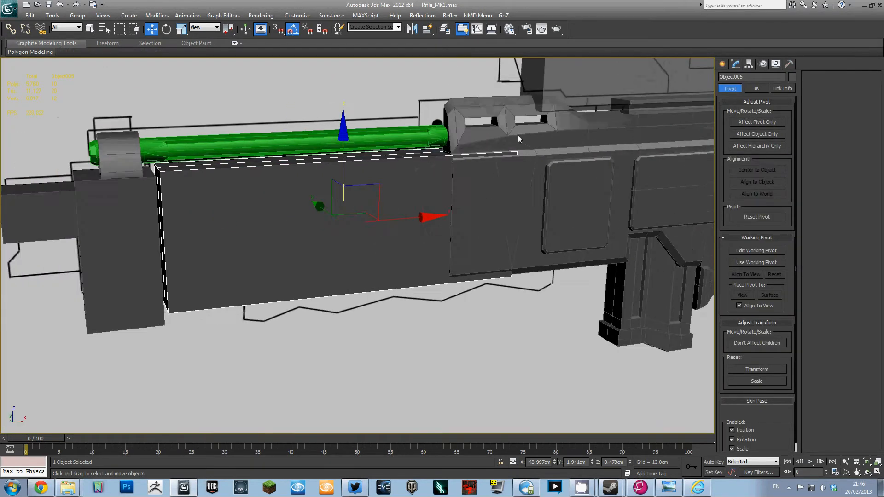
In the top view, align the block with the barrel's centreline by moving it to about Y -1.87 cm.
{"action": "key", "text": "t"}
{"action": "scroll", "coordinate": [321, 118], "scroll_direction": "down", "scroll_amount": 8}
{"action": "scroll", "coordinate": [416, 157], "scroll_direction": "up", "scroll_amount": 3}
{"action": "middle_click_drag", "start_coordinate": [429, 205], "coordinate": [312, 158]}
{"action": "left_click_drag", "start_coordinate": [179, 118], "coordinate": [183, 118]}
{"action": "scroll", "coordinate": [183, 119], "scroll_direction": "down", "scroll_amount": 2}
{"action": "middle_click_drag", "start_coordinate": [184, 118], "coordinate": [319, 208]}
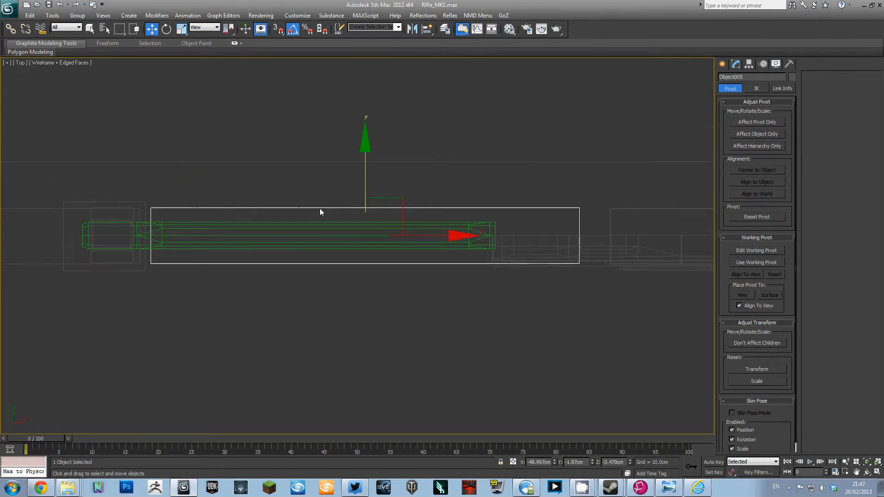
Select the vertices along one long side of the block in the top view and shift them slightly along Y.
{"action": "key", "text": "4"}
{"action": "key", "text": "1"}
{"action": "scroll", "coordinate": [363, 213], "scroll_direction": "up", "scroll_amount": 2}
{"action": "left_click_drag", "start_coordinate": [709, 296], "coordinate": [69, 228]}
{"action": "left_click_drag", "start_coordinate": [393, 164], "coordinate": [393, 153]}
{"action": "key", "text": "alt+w"}
In perspective, lower the block's top vertices about 0.45 cm along Z and raise its bottom vertices slightly.
{"action": "middle_click", "coordinate": [509, 306]}
{"action": "key", "text": "alt+w"}
{"action": "middle_click_drag", "start_coordinate": [509, 306], "coordinate": [534, 279], "text": "alt"}
{"action": "key", "text": "1"}
{"action": "left_click", "coordinate": [478, 191]}
{"action": "left_click", "coordinate": [385, 215]}
{"action": "key", "text": "1"}
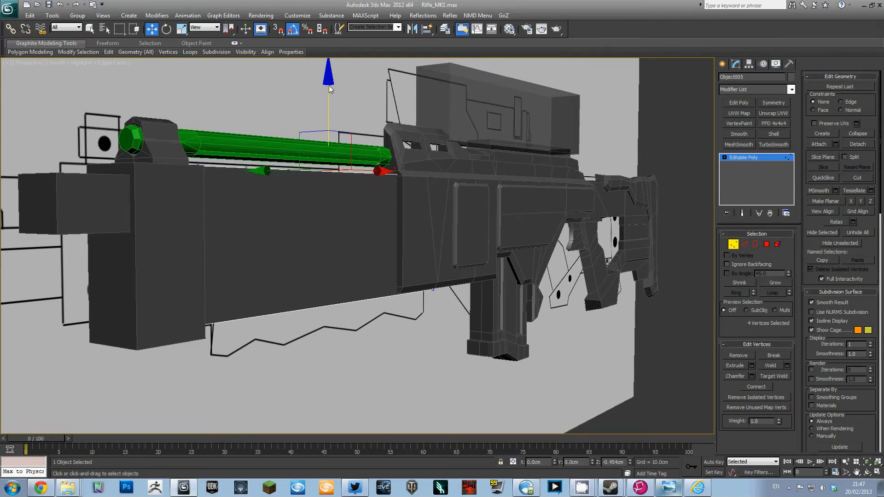
{"action": "left_click_drag", "start_coordinate": [89, 265], "coordinate": [495, 396]}
{"action": "left_click_drag", "start_coordinate": [325, 220], "coordinate": [325, 213]}
{"action": "middle_click_drag", "start_coordinate": [346, 263], "coordinate": [400, 253], "text": "alt"}
{"action": "key", "text": "2"}
{"action": "left_click", "coordinate": [787, 398]}
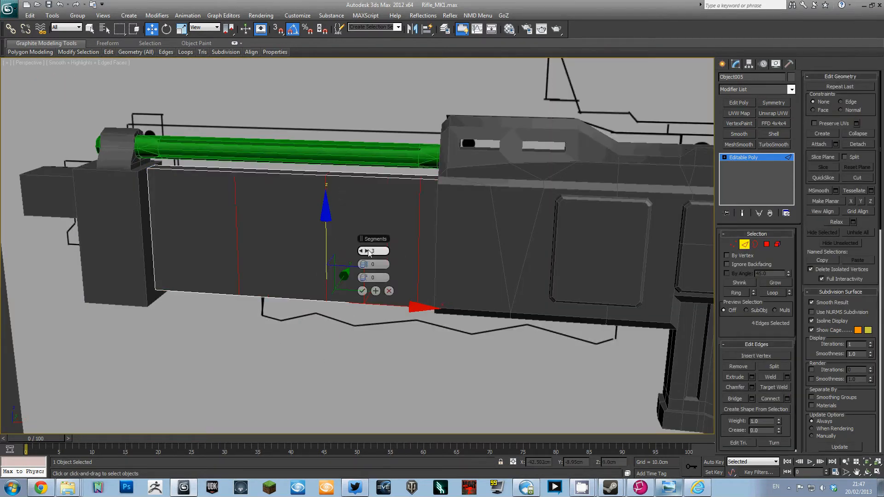
{"action": "left_click", "coordinate": [389, 290]}
Select the block's rear vertices in wireframe and move them forward along X to shorten the block.
{"action": "key", "text": "1"}
{"action": "key", "text": "F3"}
{"action": "left_click_drag", "start_coordinate": [478, 121], "coordinate": [667, 444]}
{"action": "left_click_drag", "start_coordinate": [593, 253], "coordinate": [516, 253]}
Connect the block's four lengthwise edges with three segments.
{"action": "key", "text": "2"}
{"action": "left_click", "coordinate": [788, 399]}
{"action": "key", "text": "F3"}
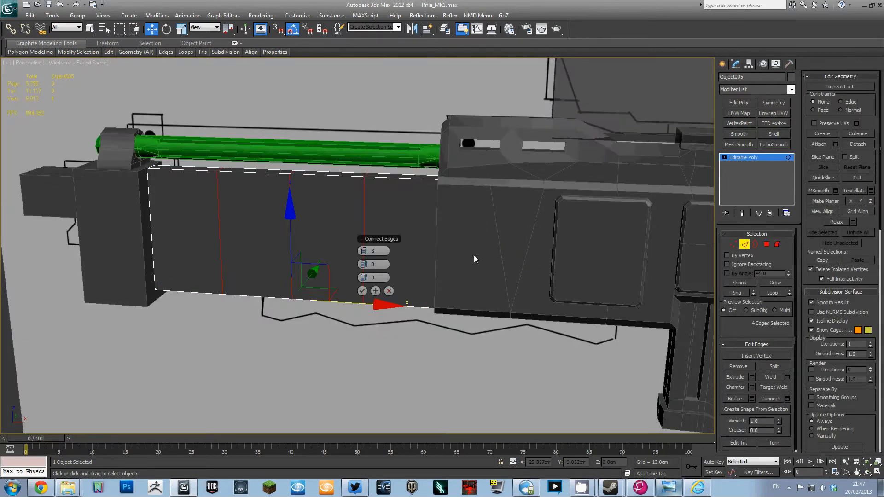
{"action": "middle_click_drag", "start_coordinate": [473, 255], "coordinate": [461, 241], "text": "alt"}
{"action": "left_click", "coordinate": [363, 291]}
Chamfer the three new loops into evenly spaced pairs and connect the vertical edges with two segments pinched toward top and bottom.
{"action": "left_click", "coordinate": [751, 387]}
{"action": "left_click_drag", "start_coordinate": [373, 252], "coordinate": [374, 256]}
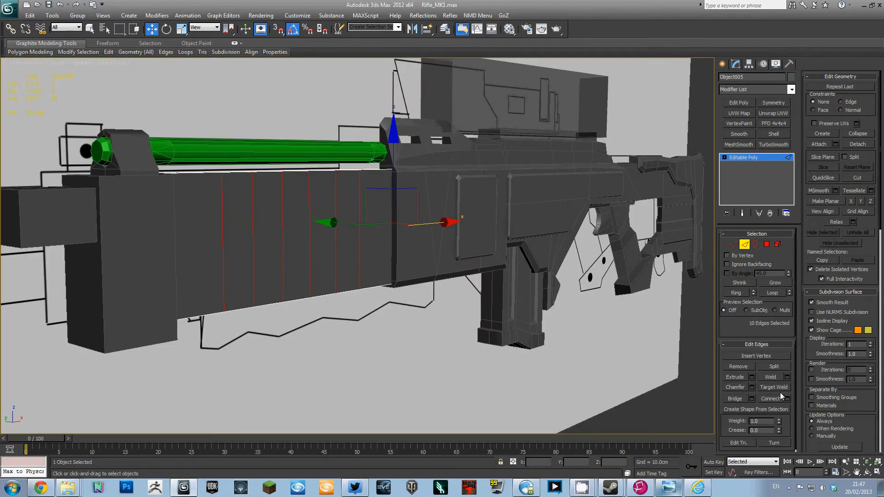
{"action": "left_click", "coordinate": [786, 399]}
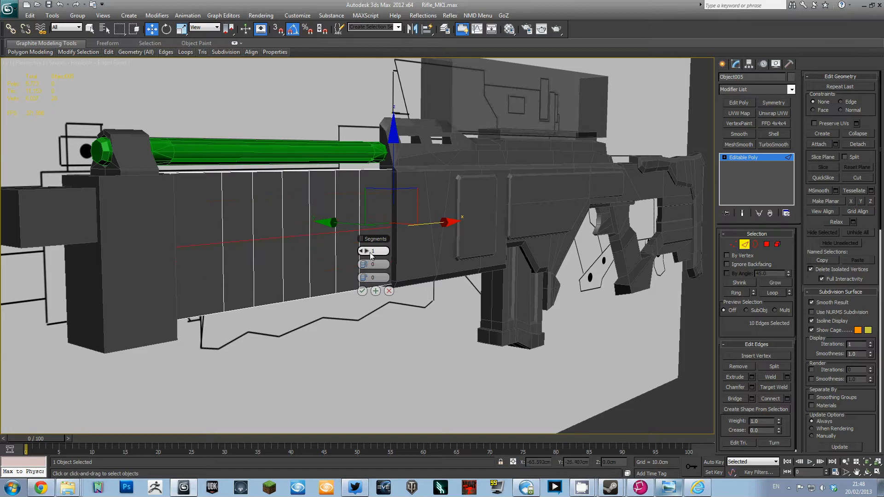
{"action": "scroll", "coordinate": [360, 291], "scroll_direction": "up", "scroll_amount": 6}
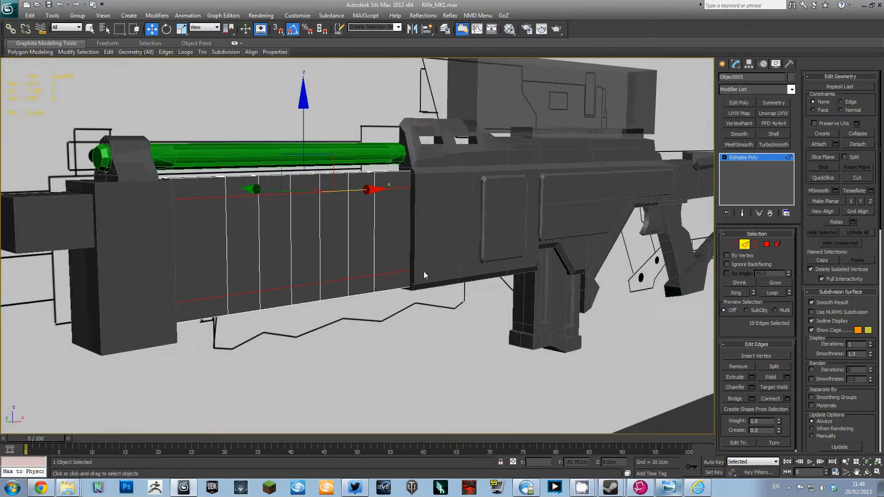
Select the three alternate side panels and bevel them inward with height -0.382 cm and outline -0.465 cm.
{"action": "key", "text": "4"}
{"action": "left_click", "coordinate": [422, 235]}
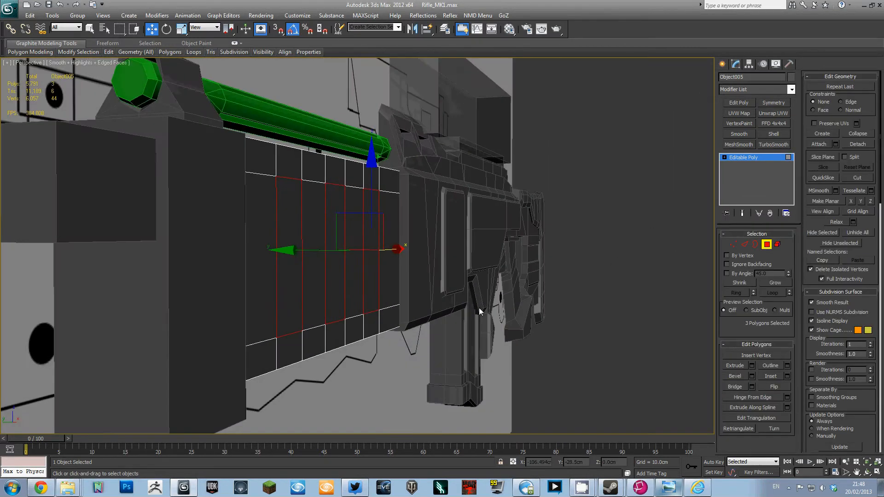
{"action": "left_click", "coordinate": [752, 377]}
{"action": "left_click_drag", "start_coordinate": [368, 265], "coordinate": [368, 276]}
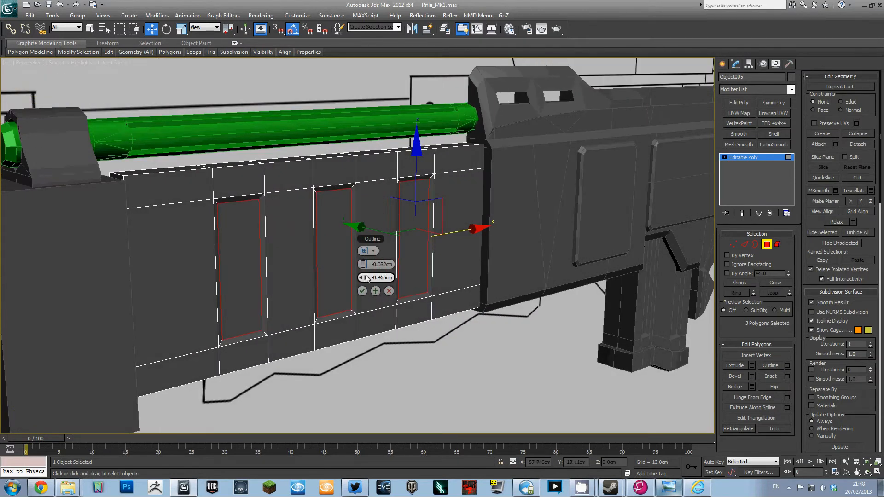
{"action": "left_click", "coordinate": [370, 291]}
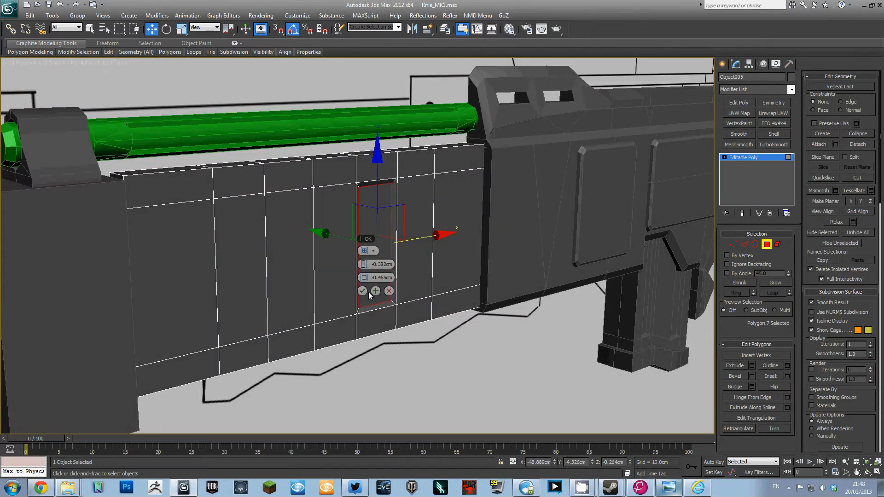
Reselect the three alternate side panels, apply the bevel and extrude the inner faces outward into tall blocks.
{"action": "left_click", "coordinate": [408, 247]}
{"action": "left_click", "coordinate": [336, 245], "text": "ctrl"}
{"action": "left_click", "coordinate": [257, 245], "text": "ctrl"}
{"action": "left_click", "coordinate": [752, 365]}
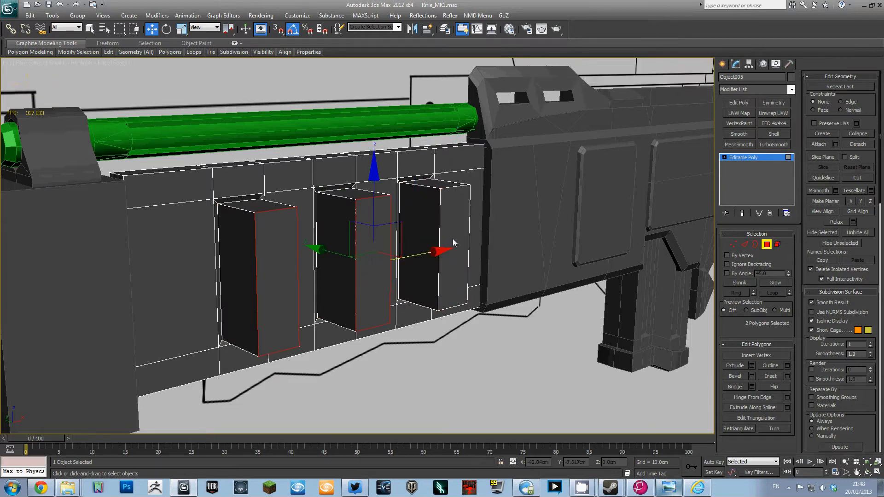
Select the ring of vertical edges around the extruded blocks and connect it with two segments and pinch 63.
{"action": "key", "text": "2"}
{"action": "left_click", "coordinate": [440, 236]}
{"action": "key", "text": "alt+r"}
{"action": "middle_click_drag", "start_coordinate": [441, 233], "coordinate": [454, 229], "text": "alt"}
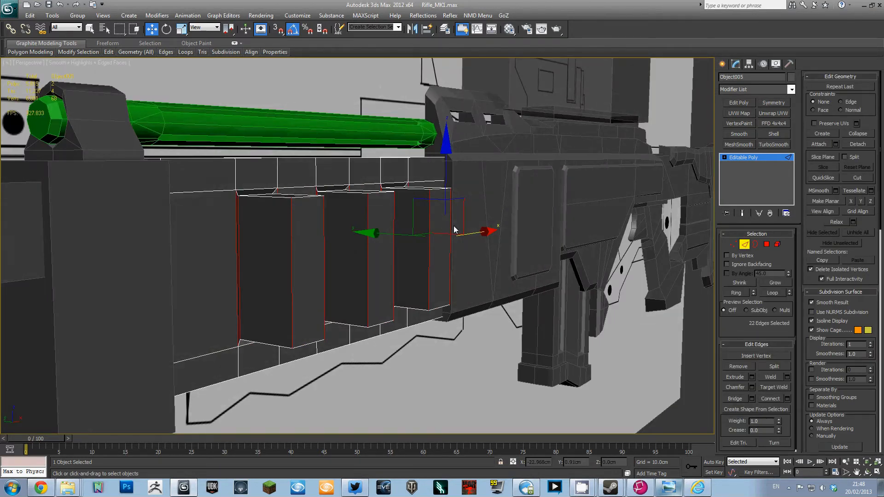
{"action": "left_click", "coordinate": [787, 399]}
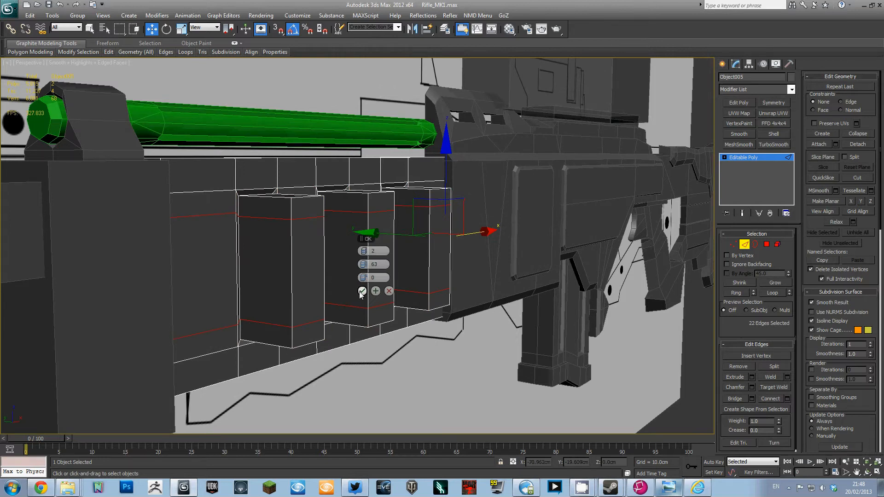
{"action": "middle_click_drag", "start_coordinate": [357, 289], "coordinate": [367, 286], "text": "alt"}
Select the nine outer polygons of the three extruded blocks and move them inward along Y to reduce the blocks' depth.
{"action": "key", "text": "4"}
{"action": "left_click", "coordinate": [431, 282]}
{"action": "left_click", "coordinate": [434, 249], "text": "ctrl"}
{"action": "left_click", "coordinate": [433, 209], "text": "ctrl"}
{"action": "middle_click_drag", "start_coordinate": [310, 224], "coordinate": [329, 217], "text": "alt"}
{"action": "left_click", "coordinate": [330, 216]}
{"action": "key", "text": "ctrl+z"}
{"action": "left_click_drag", "start_coordinate": [320, 219], "coordinate": [314, 217]}
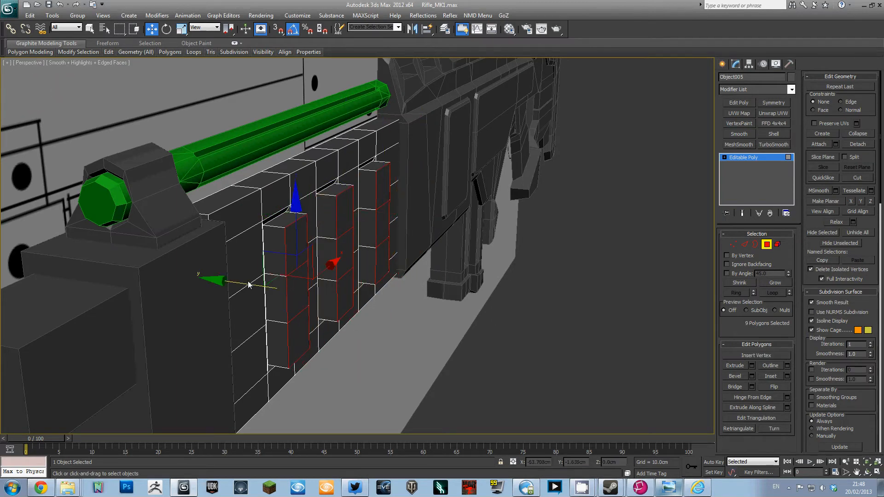
Scale the nine selected outer polygons down along X.
{"action": "middle_click_drag", "start_coordinate": [243, 286], "coordinate": [306, 310], "text": "alt"}
{"action": "key", "text": "r"}
{"action": "left_click_drag", "start_coordinate": [119, 269], "coordinate": [152, 272]}
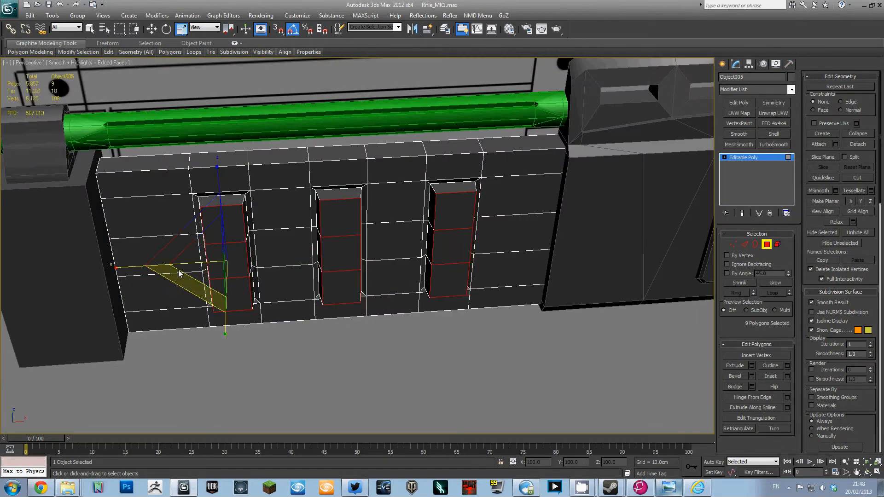
{"action": "middle_click_drag", "start_coordinate": [180, 275], "coordinate": [254, 266], "text": "alt"}
Select the middle outer polygon of each of the three ribs and move them outward along Y to give the ribs an angled profile.
{"action": "left_click_drag", "start_coordinate": [268, 344], "coordinate": [264, 249]}
{"action": "left_click", "coordinate": [264, 248]}
{"action": "left_click", "coordinate": [340, 254], "text": "ctrl"}
{"action": "left_click", "coordinate": [398, 260], "text": "ctrl"}
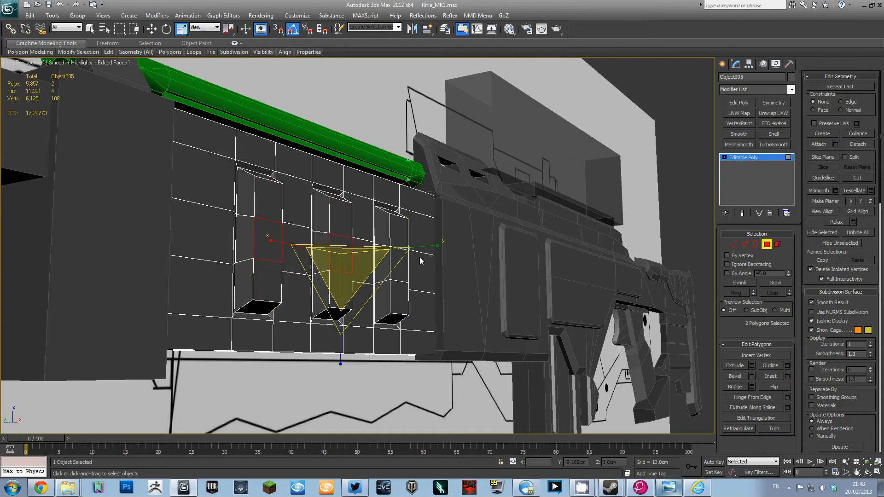
{"action": "middle_click_drag", "start_coordinate": [492, 263], "coordinate": [349, 307], "text": "alt"}
{"action": "key", "text": "w"}
{"action": "middle_click_drag", "start_coordinate": [306, 174], "coordinate": [550, 279], "text": "alt"}
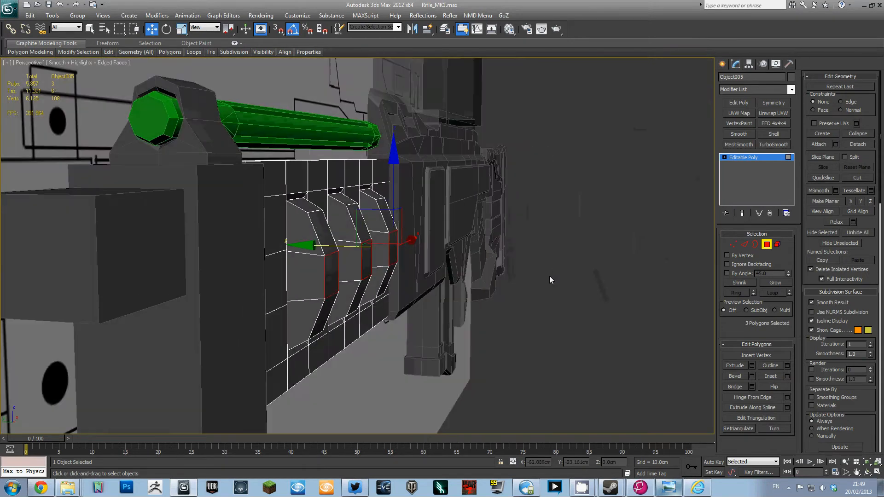
Select the end polygons at both ends of the ribbed block, leaving out the ribs, and delete them.
{"action": "left_click", "coordinate": [781, 158]}
{"action": "scroll", "coordinate": [496, 247], "scroll_direction": "down", "scroll_amount": 5}
{"action": "middle_click_drag", "start_coordinate": [497, 248], "coordinate": [357, 236], "text": "alt"}
{"action": "scroll", "coordinate": [357, 236], "scroll_direction": "up", "scroll_amount": 2}
{"action": "key", "text": "2"}
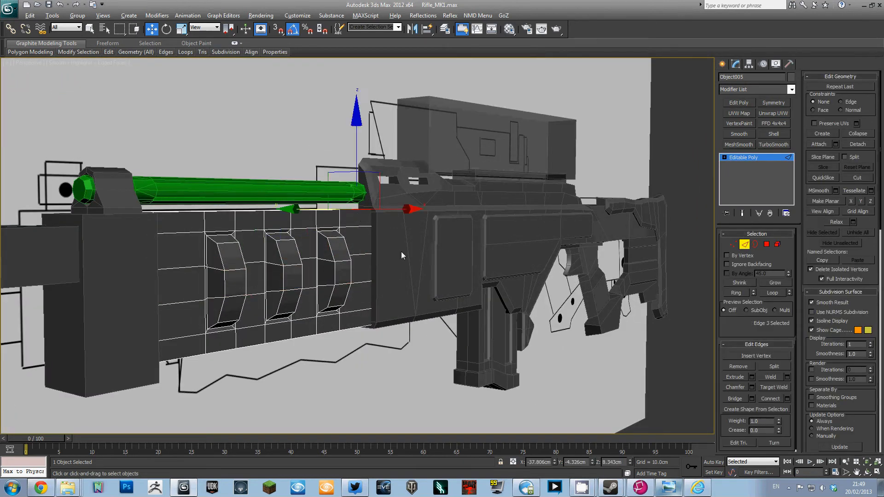
{"action": "key", "text": "4"}
{"action": "middle_click_drag", "start_coordinate": [357, 317], "coordinate": [436, 255], "text": "alt"}
{"action": "left_click_drag", "start_coordinate": [438, 336], "coordinate": [375, 127]}
{"action": "left_click_drag", "start_coordinate": [293, 193], "coordinate": [355, 327], "text": "alt"}
{"action": "middle_click_drag", "start_coordinate": [260, 353], "coordinate": [239, 352], "text": "alt"}
{"action": "key", "text": "Delete"}
Scale the ribbed block down slightly along Z in the front view.
{"action": "scroll", "coordinate": [150, 368], "scroll_direction": "up", "scroll_amount": 2}
{"action": "middle_click_drag", "start_coordinate": [166, 358], "coordinate": [302, 339]}
{"action": "middle_click_drag", "start_coordinate": [165, 231], "coordinate": [288, 209], "text": "alt"}
{"action": "key", "text": "alt+w"}
{"action": "middle_click", "coordinate": [399, 181]}
{"action": "key", "text": "alt+w"}
{"action": "middle_click_drag", "start_coordinate": [632, 212], "coordinate": [682, 160]}
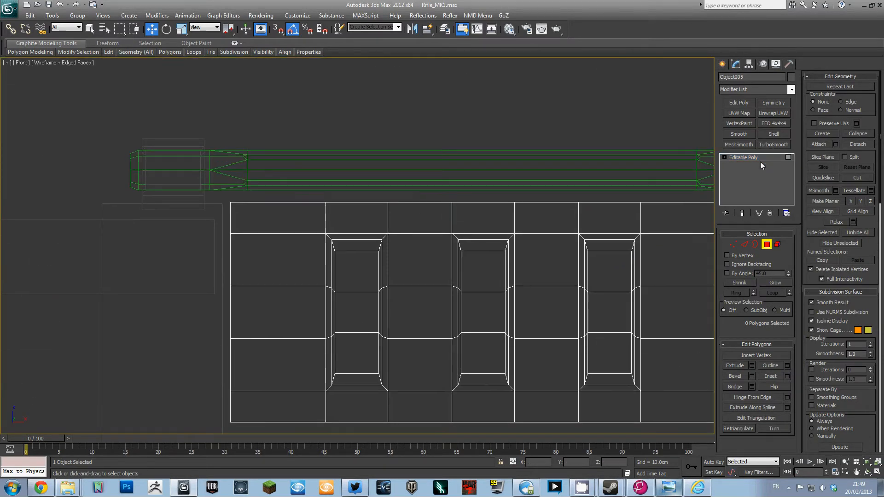
{"action": "left_click", "coordinate": [761, 157]}
{"action": "middle_click_drag", "start_coordinate": [398, 233], "coordinate": [349, 205]}
{"action": "mouse_move", "coordinate": [495, 200]}
{"action": "left_mouse_down"}
{"action": "mouse_move", "coordinate": [495, 189]}
{"action": "mouse_move", "coordinate": [497, 209]}
{"action": "left_mouse_up"}
{"action": "key", "text": "r"}
{"action": "middle_click_drag", "start_coordinate": [497, 209], "coordinate": [536, 212]}
Select the long upper and lower front edge loops of the ribbed block and chamfer them with 2 segments.
{"action": "key", "text": "alt+w"}
{"action": "middle_click", "coordinate": [559, 347]}
{"action": "key", "text": "alt+w"}
{"action": "middle_click_drag", "start_coordinate": [558, 347], "coordinate": [478, 239], "text": "alt"}
{"action": "key", "text": "2"}
{"action": "left_click", "coordinate": [500, 175]}
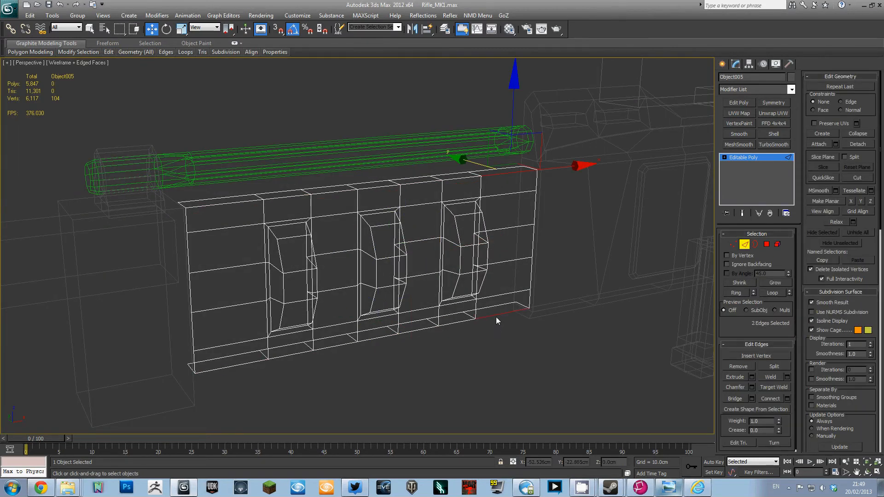
{"action": "key", "text": "alt+l"}
{"action": "left_click", "coordinate": [752, 387]}
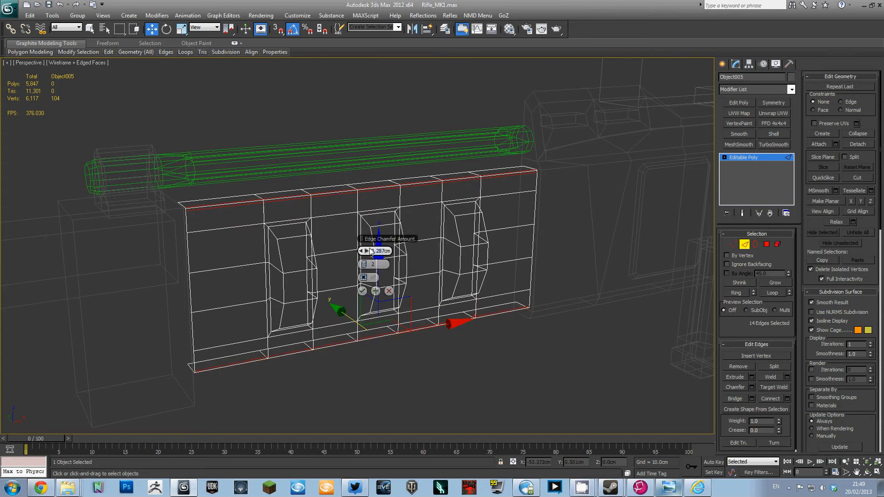
{"action": "key", "text": "F3"}
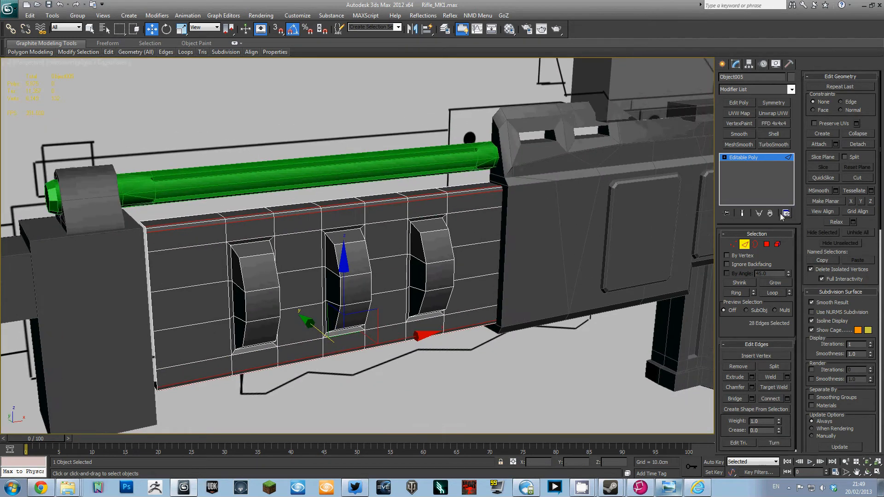
{"action": "key", "text": "2"}
{"action": "left_click", "coordinate": [551, 198]}
{"action": "key", "text": "alt+w"}
{"action": "key", "text": "alt+w"}
{"action": "left_click", "coordinate": [242, 231]}
{"action": "middle_click_drag", "start_coordinate": [242, 231], "coordinate": [293, 258], "text": "alt"}
{"action": "scroll", "coordinate": [292, 243], "scroll_direction": "up", "scroll_amount": 2}
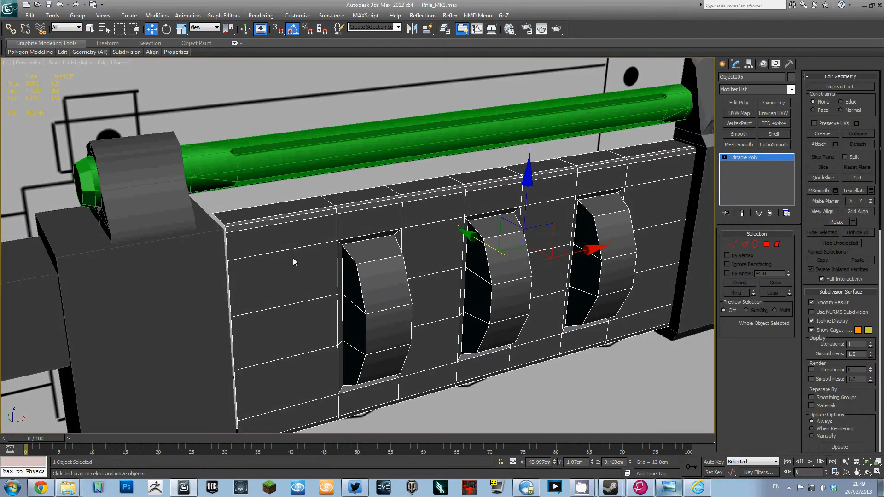
Attach the ribbed block to the main rifle body and display the combined mesh's vertices in the top view.
{"action": "key", "text": "alt+w"}
{"action": "middle_click", "coordinate": [278, 144]}
{"action": "key", "text": "alt+w"}
{"action": "scroll", "coordinate": [571, 234], "scroll_direction": "up", "scroll_amount": 2}
{"action": "middle_click_drag", "start_coordinate": [571, 234], "coordinate": [448, 234]}
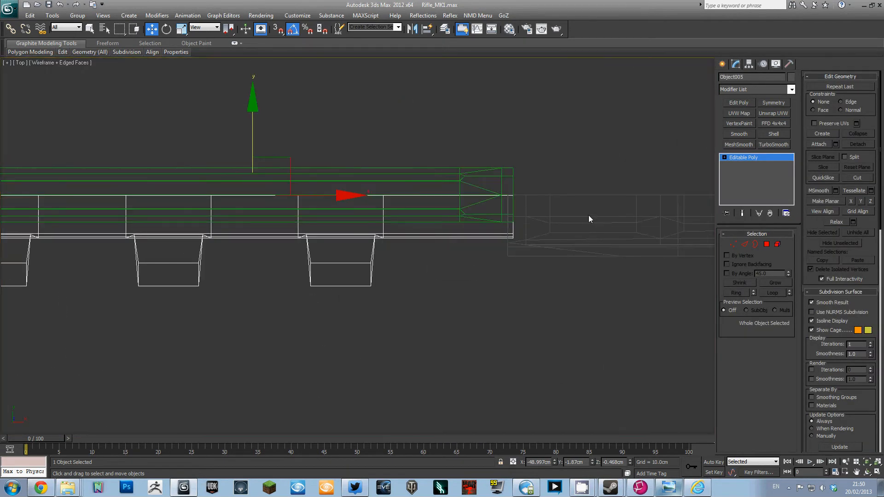
{"action": "left_click", "coordinate": [589, 215]}
{"action": "left_click", "coordinate": [264, 238]}
{"action": "middle_click_drag", "start_coordinate": [264, 239], "coordinate": [294, 239]}
{"action": "scroll", "coordinate": [396, 242], "scroll_direction": "down", "scroll_amount": 3}
{"action": "scroll", "coordinate": [294, 239], "scroll_direction": "down", "scroll_amount": 3}
{"action": "key", "text": "1"}
{"action": "right_click", "coordinate": [284, 208]}
{"action": "left_click", "coordinate": [167, 194]}
{"action": "middle_click_drag", "start_coordinate": [529, 247], "coordinate": [308, 230]}
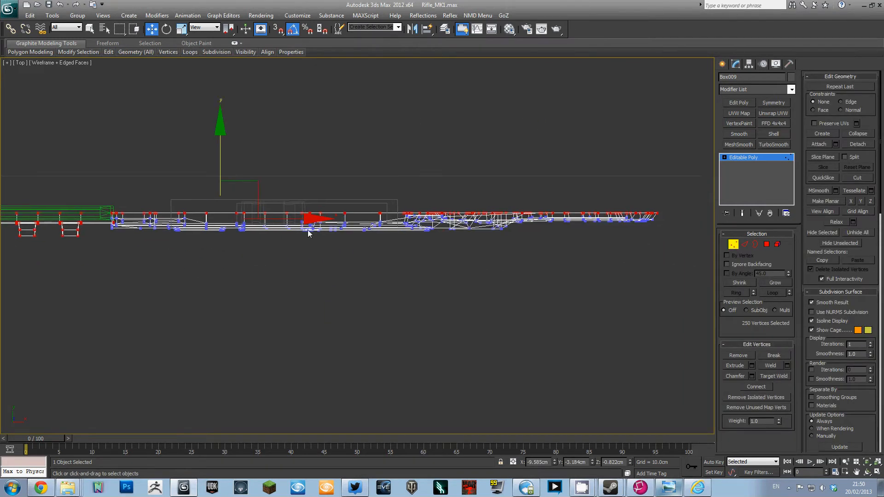
{"action": "middle_click_drag", "start_coordinate": [62, 157], "coordinate": [144, 174]}
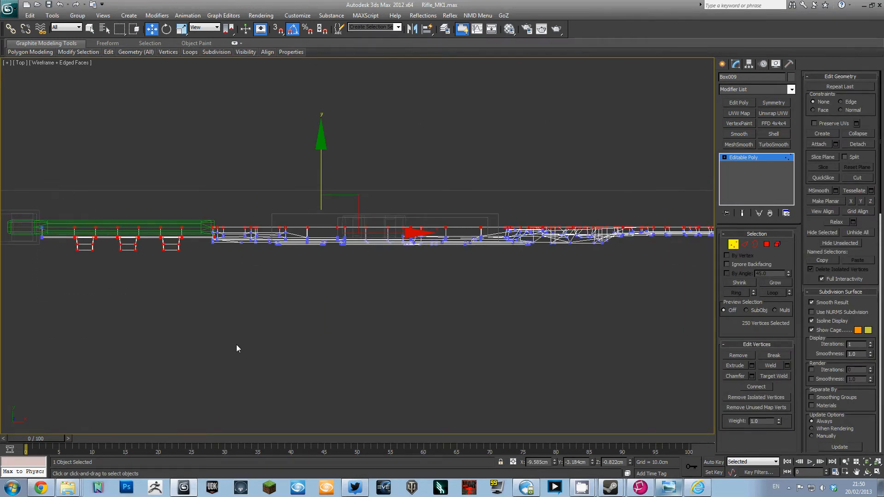
Apply a Symmetry modifier to mirror the combined rifle body across its centre plane and convert it to Editable Poly.
{"action": "key", "text": "p"}
{"action": "key", "text": "F3"}
{"action": "mouse_move", "coordinate": [505, 328]}
{"action": "middle_mouse_down", "text": "alt"}
{"action": "mouse_move", "coordinate": [487, 281]}
{"action": "mouse_move", "coordinate": [488, 336]}
{"action": "mouse_move", "coordinate": [506, 338]}
{"action": "middle_mouse_up", "text": "alt"}
{"action": "left_click", "coordinate": [776, 104]}
{"action": "left_click", "coordinate": [771, 251]}
{"action": "middle_click_drag", "start_coordinate": [505, 242], "coordinate": [492, 228], "text": "alt"}
{"action": "right_click", "coordinate": [492, 227]}
{"action": "mouse_move", "coordinate": [529, 310]}
{"action": "left_click", "coordinate": [588, 317]}
{"action": "middle_click_drag", "start_coordinate": [530, 276], "coordinate": [424, 230], "text": "alt"}
{"action": "scroll", "coordinate": [424, 207], "scroll_direction": "up", "scroll_amount": 1}
{"action": "key", "text": "4"}
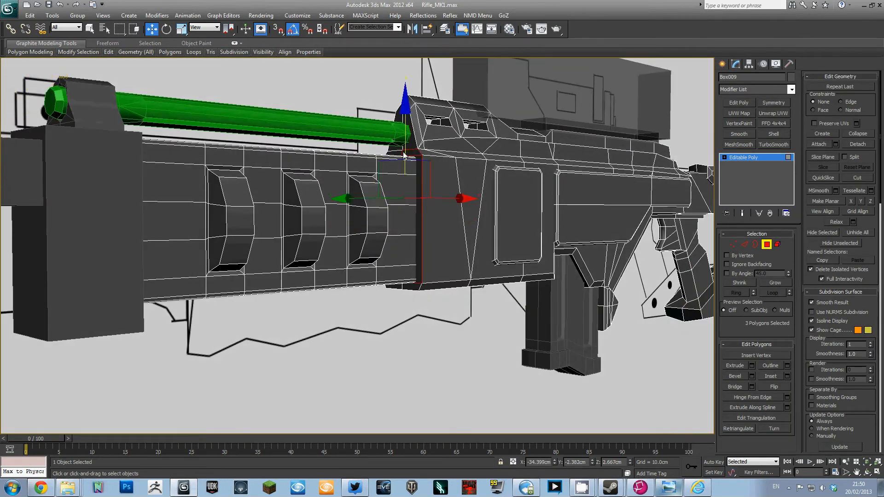
{"action": "middle_click_drag", "start_coordinate": [404, 293], "coordinate": [418, 312], "text": "alt"}
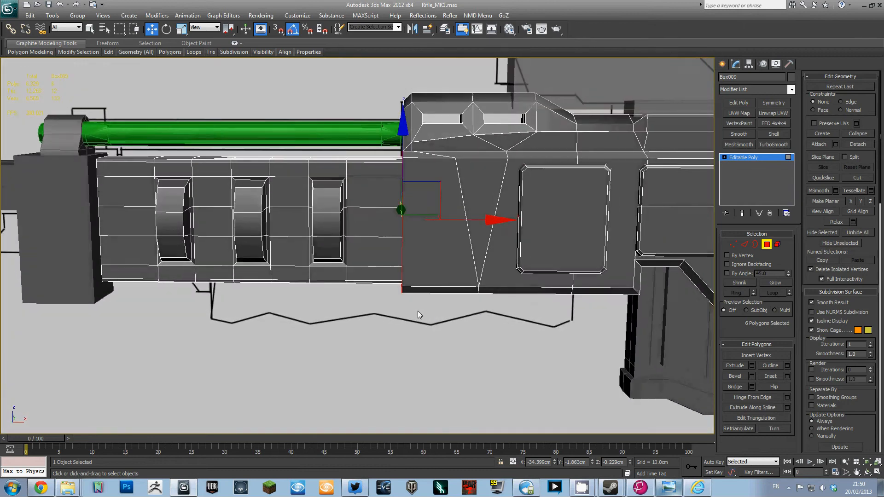
{"action": "left_click", "coordinate": [753, 366]}
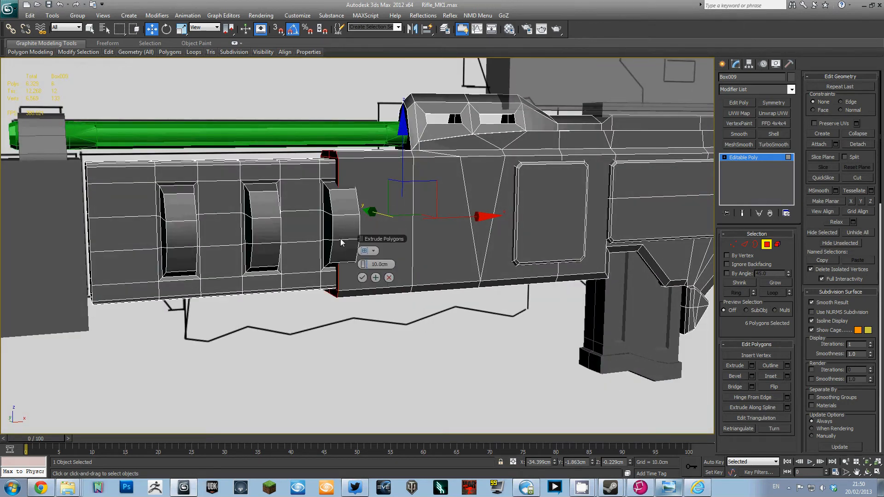
{"action": "middle_click_drag", "start_coordinate": [459, 293], "coordinate": [400, 235], "text": "alt"}
{"action": "left_click", "coordinate": [389, 277]}
Select the two polygons of the main body's front face where the ribbed block meets it.
{"action": "middle_click_drag", "start_coordinate": [445, 260], "coordinate": [421, 244]}
{"action": "left_click", "coordinate": [379, 172]}
{"action": "middle_click_drag", "start_coordinate": [378, 173], "coordinate": [410, 208]}
{"action": "left_click", "coordinate": [778, 244]}
{"action": "left_click", "coordinate": [324, 152]}
{"action": "key", "text": "r"}
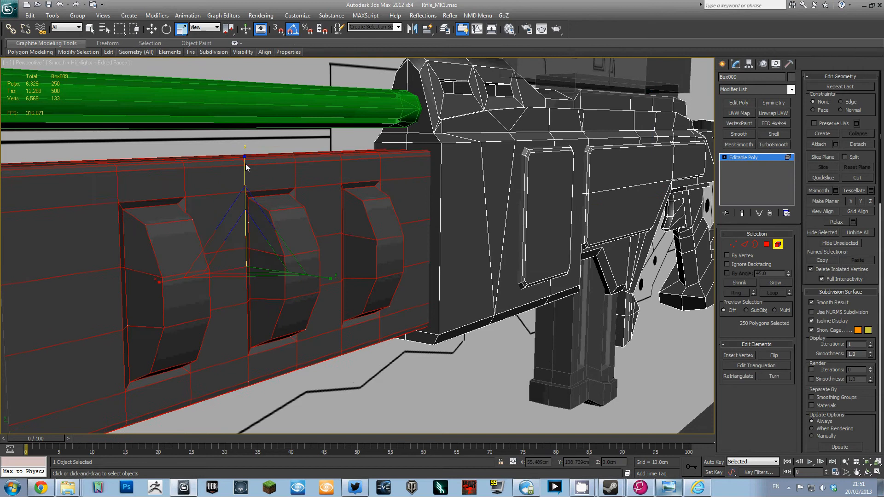
{"action": "key", "text": "4"}
{"action": "left_click", "coordinate": [422, 171]}
{"action": "left_click", "coordinate": [398, 147]}
{"action": "left_click", "coordinate": [424, 147], "text": "ctrl"}
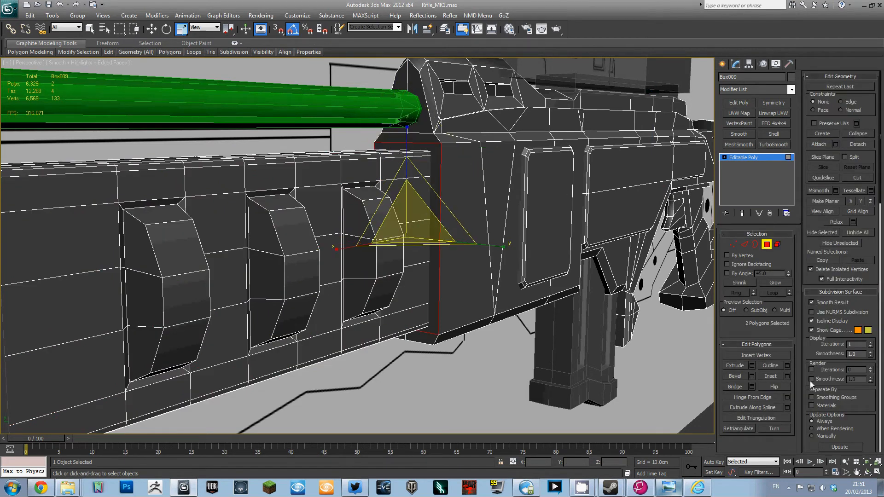
Select the main body element and hide the unselected geometry to expose the body's front face.
{"action": "key", "text": "F3"}
{"action": "mouse_move", "coordinate": [362, 275]}
{"action": "middle_mouse_down", "text": "alt"}
{"action": "mouse_move", "coordinate": [418, 158]}
{"action": "mouse_move", "coordinate": [430, 336]}
{"action": "mouse_move", "coordinate": [398, 307]}
{"action": "mouse_move", "coordinate": [434, 277]}
{"action": "mouse_move", "coordinate": [512, 272]}
{"action": "middle_mouse_up", "text": "alt"}
{"action": "key", "text": "2"}
{"action": "key", "text": "F3"}
{"action": "key", "text": "F3"}
{"action": "right_click", "coordinate": [511, 272]}
{"action": "left_click", "coordinate": [488, 262]}
{"action": "left_click", "coordinate": [567, 214]}
{"action": "left_click", "coordinate": [826, 243]}
{"action": "key", "text": "F3"}
{"action": "middle_click_drag", "start_coordinate": [441, 216], "coordinate": [610, 169], "text": "alt"}
Select the vertical edges of the body's front face and connect them with two horizontal segments, with see-through display turned on.
{"action": "key", "text": "2"}
{"action": "left_click", "coordinate": [575, 362], "text": "ctrl"}
{"action": "left_click", "coordinate": [609, 369], "text": "ctrl"}
{"action": "middle_click_drag", "start_coordinate": [642, 351], "coordinate": [519, 327]}
{"action": "key", "text": "alt+x"}
{"action": "middle_click_drag", "start_coordinate": [586, 317], "coordinate": [534, 321]}
{"action": "scroll", "coordinate": [485, 254], "scroll_direction": "down", "scroll_amount": 3}
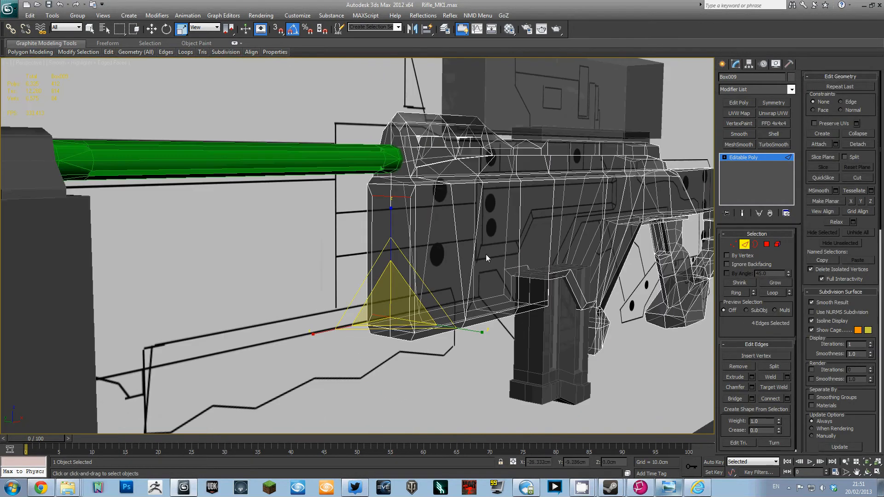
Unhide all geometry and scale the six new front-face vertices apart along Z to frame the end of the ribbed block.
{"action": "right_click", "coordinate": [393, 200]}
{"action": "left_click", "coordinate": [386, 156]}
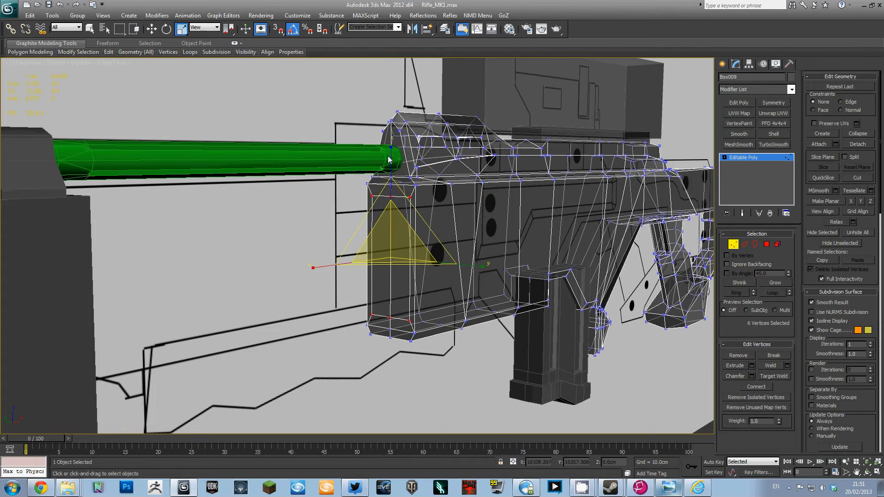
{"action": "left_click", "coordinate": [860, 233]}
{"action": "scroll", "coordinate": [487, 221], "scroll_direction": "up", "scroll_amount": 3}
{"action": "scroll", "coordinate": [487, 222], "scroll_direction": "up", "scroll_amount": 2}
{"action": "middle_click_drag", "start_coordinate": [488, 221], "coordinate": [450, 258]}
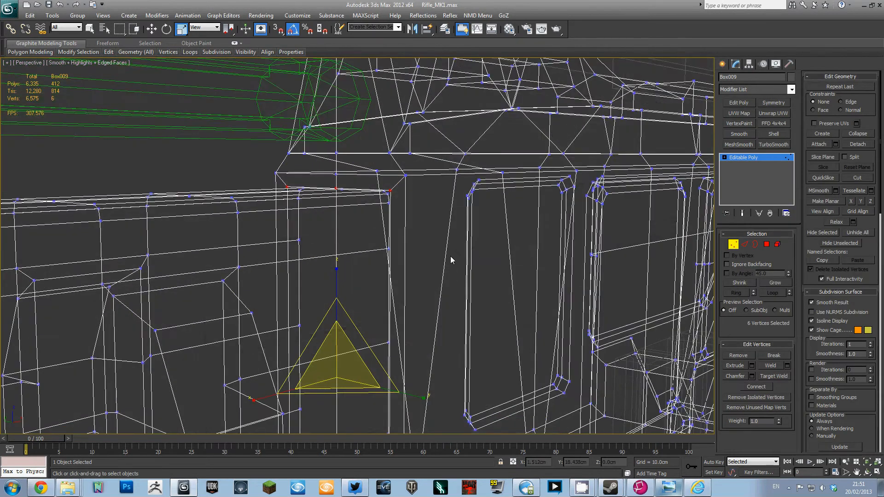
{"action": "scroll", "coordinate": [450, 259], "scroll_direction": "down", "scroll_amount": 2}
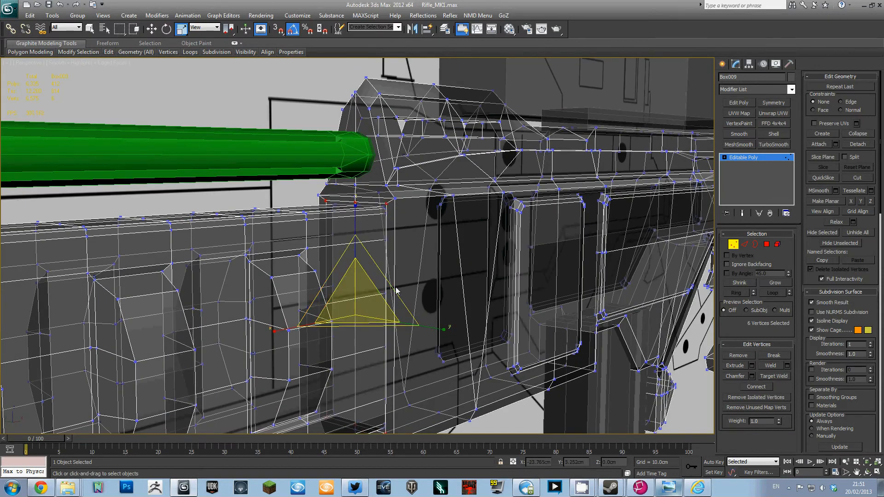
Select the front-face polygons of the main body around the ribbed block's end and extrude them.
{"action": "scroll", "coordinate": [395, 246], "scroll_direction": "up", "scroll_amount": 3}
{"action": "key", "text": "4"}
{"action": "left_click", "coordinate": [366, 322]}
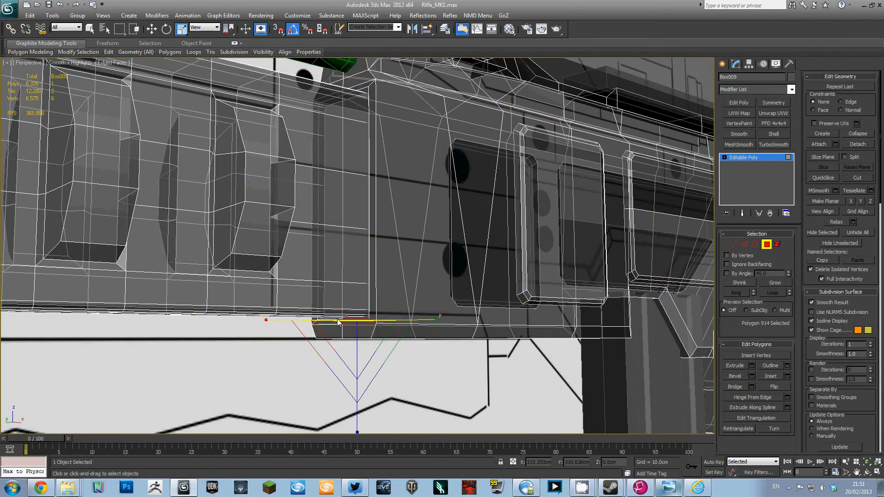
{"action": "key", "text": "z"}
{"action": "left_click", "coordinate": [374, 81], "text": "ctrl"}
{"action": "middle_click_drag", "start_coordinate": [374, 80], "coordinate": [351, 121], "text": "alt"}
{"action": "left_click", "coordinate": [336, 85], "text": "ctrl"}
{"action": "middle_click_drag", "start_coordinate": [336, 85], "coordinate": [361, 120], "text": "alt"}
{"action": "left_click", "coordinate": [360, 121]}
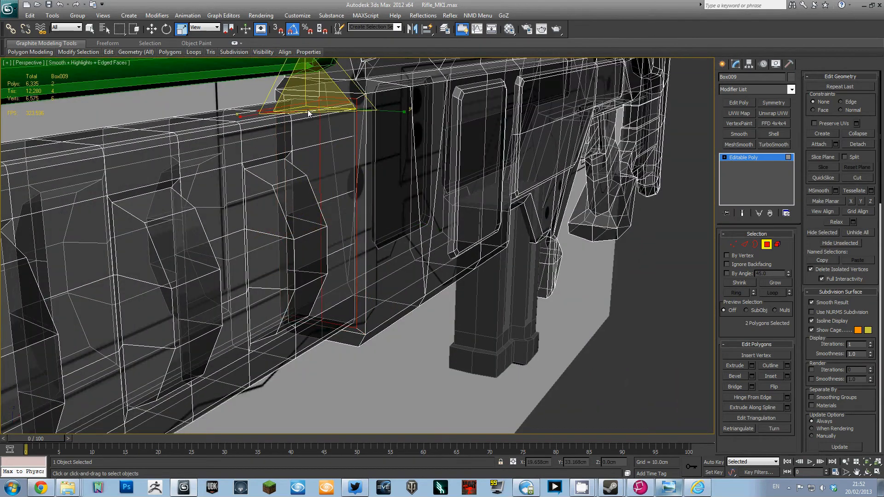
{"action": "left_click", "coordinate": [311, 101], "text": "ctrl"}
{"action": "left_click", "coordinate": [752, 366]}
{"action": "middle_click_drag", "start_coordinate": [548, 248], "coordinate": [484, 255], "text": "alt"}
{"action": "left_click_drag", "start_coordinate": [366, 263], "coordinate": [355, 271]}
{"action": "key", "text": "F3"}
{"action": "left_click", "coordinate": [362, 277]}
{"action": "key", "text": "F3"}
{"action": "scroll", "coordinate": [363, 276], "scroll_direction": "down", "scroll_amount": 3}
{"action": "mouse_move", "coordinate": [366, 275]}
{"action": "middle_mouse_down"}
{"action": "mouse_move", "coordinate": [470, 253]}
{"action": "mouse_move", "coordinate": [449, 263]}
{"action": "middle_mouse_up"}
{"action": "left_click", "coordinate": [770, 158]}
{"action": "middle_click_drag", "start_coordinate": [539, 157], "coordinate": [488, 217]}
{"action": "scroll", "coordinate": [488, 217], "scroll_direction": "down", "scroll_amount": 3}
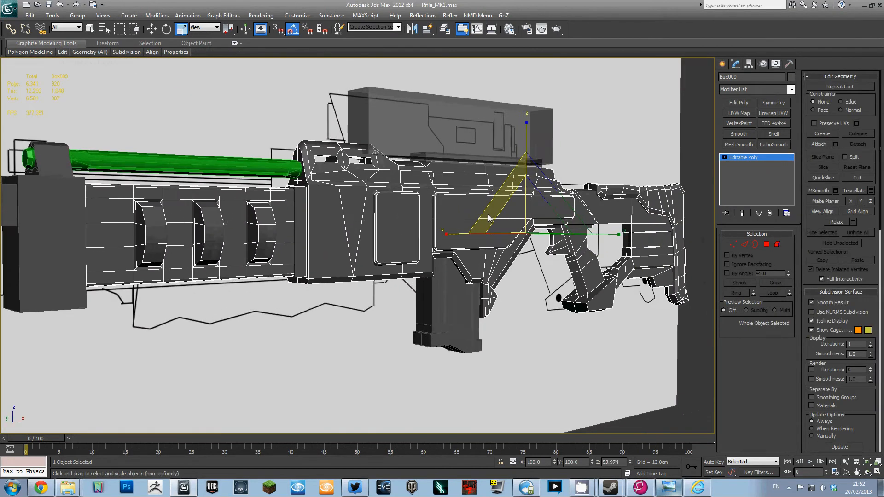
Change the barrel cylinder's object colour from the green to the dark grey of the other parts.
{"action": "scroll", "coordinate": [516, 234], "scroll_direction": "up", "scroll_amount": 2}
{"action": "middle_click_drag", "start_coordinate": [533, 237], "coordinate": [313, 184], "text": "alt"}
{"action": "left_click", "coordinate": [313, 184]}
{"action": "left_click", "coordinate": [790, 77]}
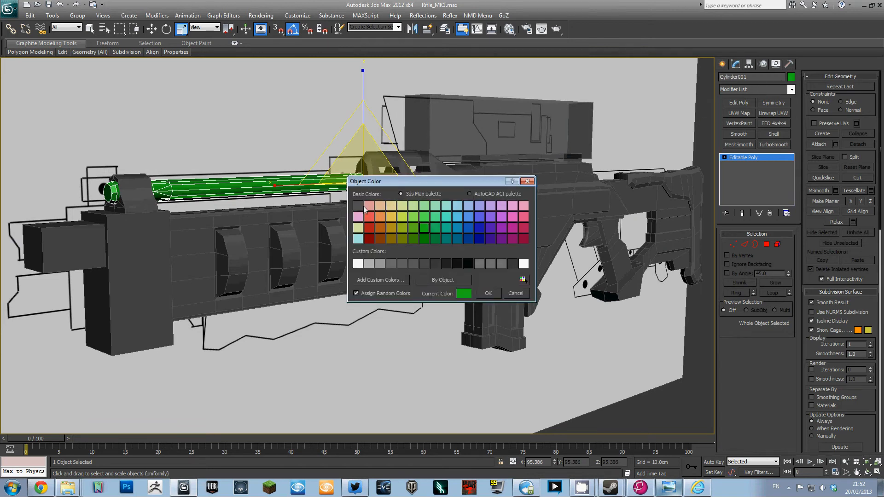
{"action": "left_click", "coordinate": [491, 295]}
Select the tall plain block at the front of the rifle below the barrel clamp.
{"action": "left_click", "coordinate": [469, 191]}
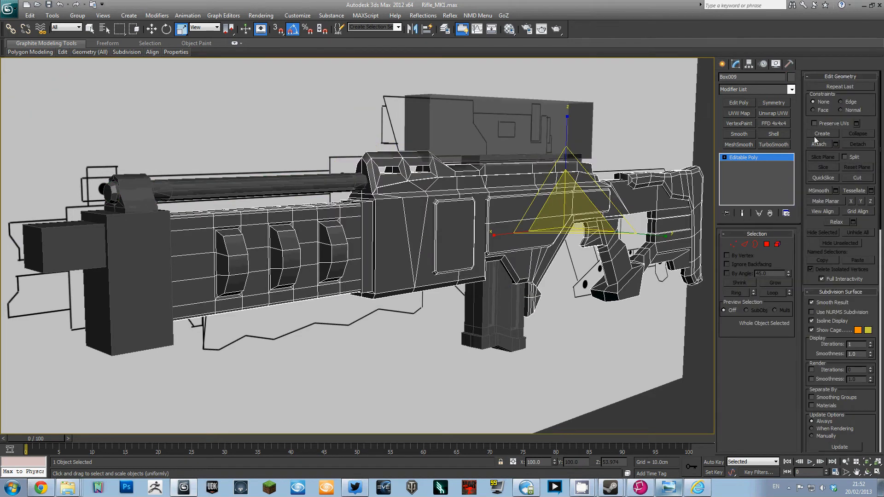
{"action": "scroll", "coordinate": [395, 217], "scroll_direction": "up", "scroll_amount": 3}
{"action": "middle_click_drag", "start_coordinate": [395, 214], "coordinate": [409, 230], "text": "alt"}
{"action": "left_click", "coordinate": [290, 253]}
{"action": "left_click", "coordinate": [340, 249]}
{"action": "right_click", "coordinate": [339, 247]}
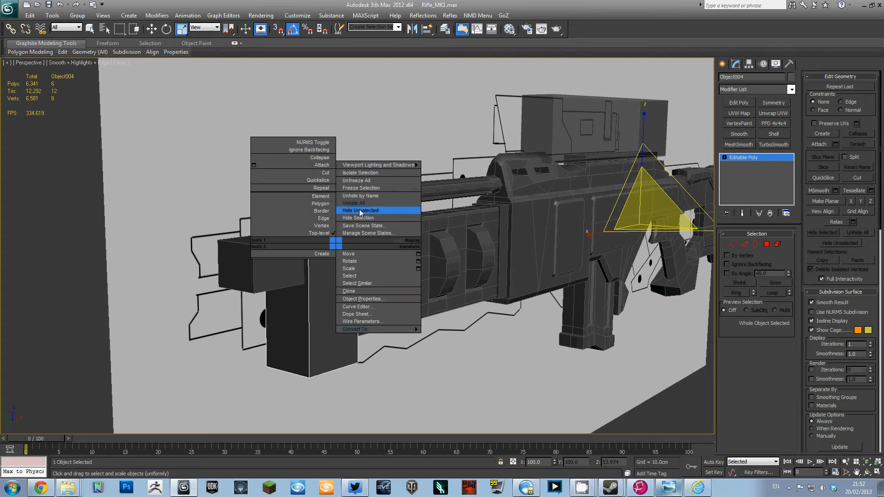
{"action": "left_click", "coordinate": [360, 211]}
{"action": "key", "text": "alt+w"}
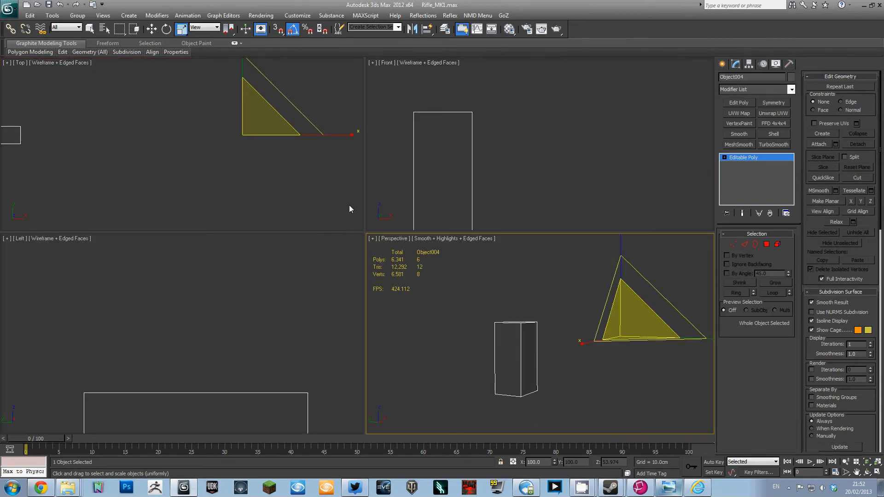
{"action": "right_click", "coordinate": [520, 277]}
{"action": "left_click", "coordinate": [539, 235]}
Move the tall front block's upper vertices slightly up and its lower vertices down along Y in the front view.
{"action": "left_click", "coordinate": [482, 272]}
{"action": "key", "text": "alt+w"}
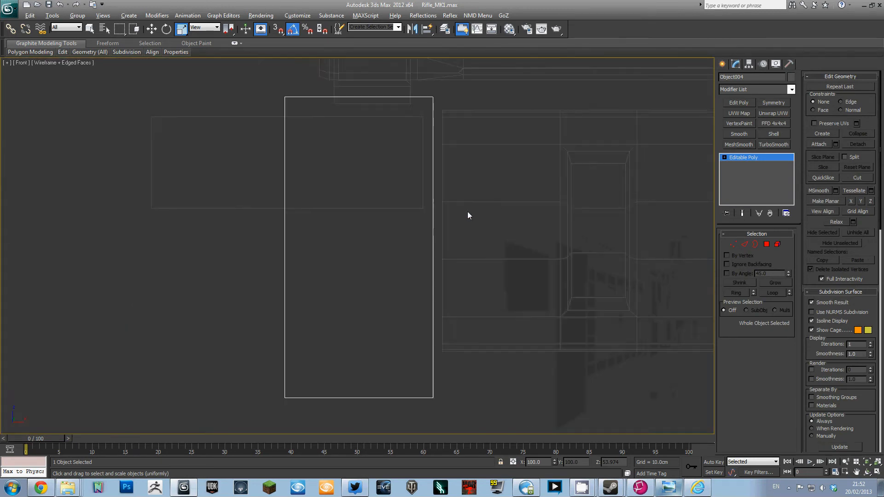
{"action": "scroll", "coordinate": [410, 239], "scroll_direction": "up", "scroll_amount": 5}
{"action": "scroll", "coordinate": [410, 238], "scroll_direction": "down", "scroll_amount": 2}
{"action": "key", "text": "1"}
{"action": "left_click_drag", "start_coordinate": [293, 115], "coordinate": [428, 155]}
{"action": "key", "text": "w"}
{"action": "left_click_drag", "start_coordinate": [369, 84], "coordinate": [369, 81]}
{"action": "left_click_drag", "start_coordinate": [452, 410], "coordinate": [300, 332]}
{"action": "left_click_drag", "start_coordinate": [366, 261], "coordinate": [383, 280]}
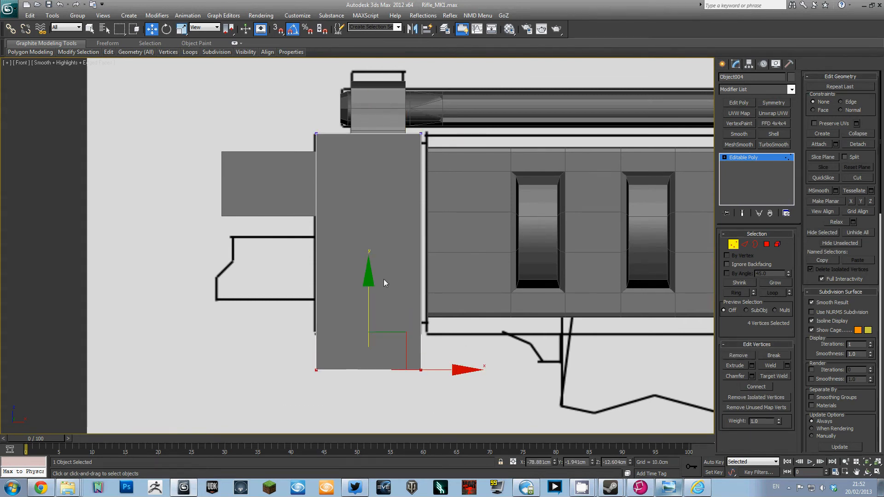
Connect the tall front block's crosswise edges in the top view to add a centre edge loop along X.
{"action": "key", "text": "i"}
{"action": "key", "text": "t"}
{"action": "key", "text": "F3"}
{"action": "scroll", "coordinate": [239, 211], "scroll_direction": "down", "scroll_amount": 3}
{"action": "key", "text": "2"}
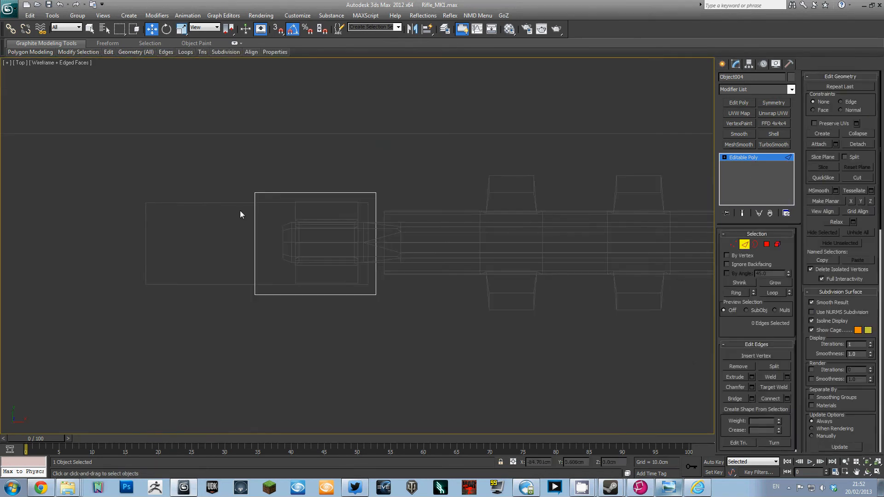
{"action": "scroll", "coordinate": [480, 239], "scroll_direction": "up", "scroll_amount": 2}
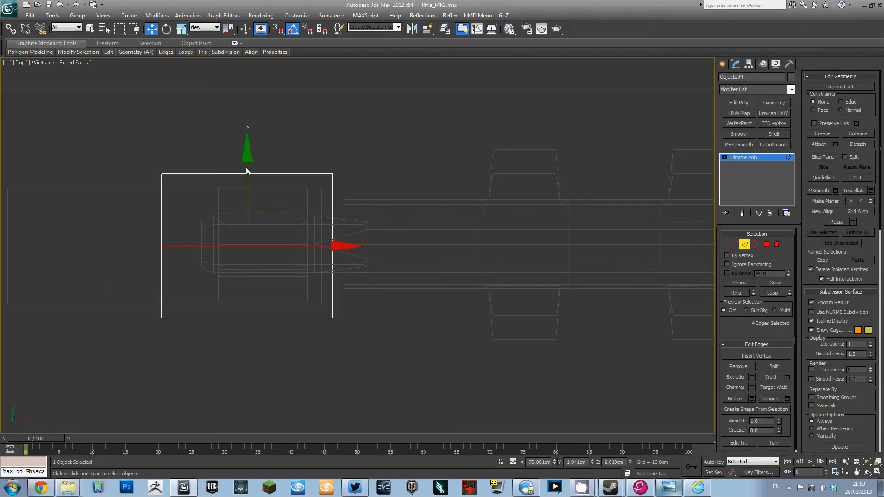
Delete the polygons on the upper half of the front block in the top view and select the open border.
{"action": "key", "text": "4"}
{"action": "left_click_drag", "start_coordinate": [75, 121], "coordinate": [419, 205]}
{"action": "key", "text": "Delete"}
{"action": "key", "text": "alt+w"}
{"action": "key", "text": "alt+w"}
{"action": "key", "text": "3"}
{"action": "left_click", "coordinate": [194, 244]}
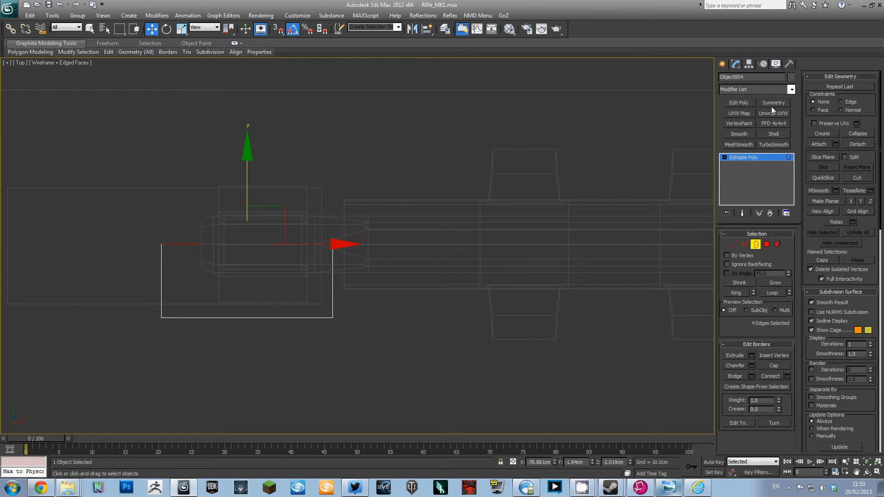
Mirror the remaining half of the front block with a Symmetry modifier on the Z axis and convert it to Editable Poly.
{"action": "left_click", "coordinate": [772, 106]}
{"action": "left_click", "coordinate": [775, 249]}
{"action": "right_click", "coordinate": [330, 210]}
{"action": "left_click", "coordinate": [464, 306]}
{"action": "key", "text": "alt+w"}
{"action": "right_click", "coordinate": [521, 349]}
{"action": "key", "text": "alt+w"}
Select the front and back end polygons of the tall front block and bevel them.
{"action": "scroll", "coordinate": [521, 349], "scroll_direction": "down", "scroll_amount": 3}
{"action": "middle_click_drag", "start_coordinate": [368, 346], "coordinate": [356, 295]}
{"action": "key", "text": "2"}
{"action": "middle_click_drag", "start_coordinate": [351, 207], "coordinate": [328, 220], "text": "alt"}
{"action": "key", "text": "4"}
{"action": "middle_click_drag", "start_coordinate": [418, 263], "coordinate": [479, 313], "text": "alt"}
{"action": "left_click", "coordinate": [394, 249], "text": "ctrl"}
{"action": "left_click", "coordinate": [410, 259], "text": "ctrl"}
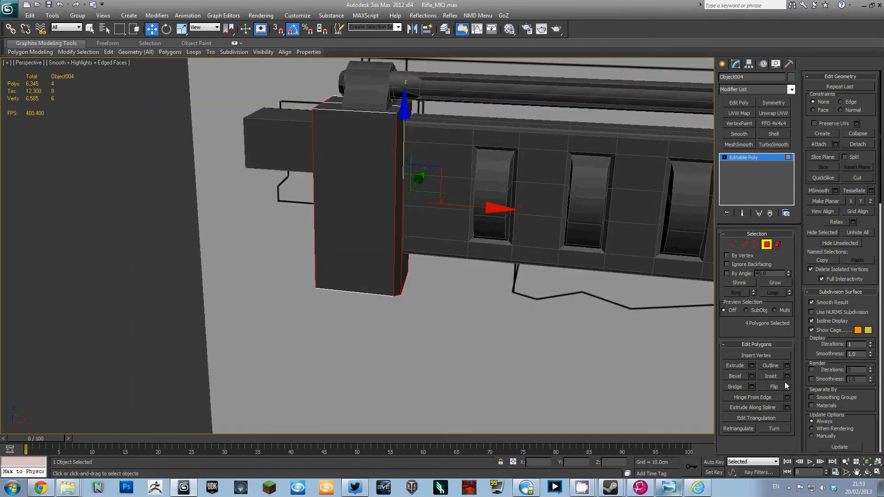
{"action": "middle_click_drag", "start_coordinate": [532, 318], "coordinate": [548, 295], "text": "alt"}
{"action": "left_click_drag", "start_coordinate": [348, 254], "coordinate": [430, 276], "text": "alt"}
{"action": "left_click", "coordinate": [752, 365]}
{"action": "left_click", "coordinate": [751, 376]}
{"action": "mouse_move", "coordinate": [364, 264]}
{"action": "left_mouse_down"}
{"action": "mouse_move", "coordinate": [364, 253]}
{"action": "mouse_move", "coordinate": [364, 279]}
{"action": "left_mouse_up"}
{"action": "middle_click_drag", "start_coordinate": [363, 278], "coordinate": [341, 269], "text": "alt"}
{"action": "left_click", "coordinate": [362, 291]}
Lower the front block's bottom centre edge into a V shape and remove the surplus edge loop at its back.
{"action": "key", "text": "2"}
{"action": "left_click", "coordinate": [400, 295]}
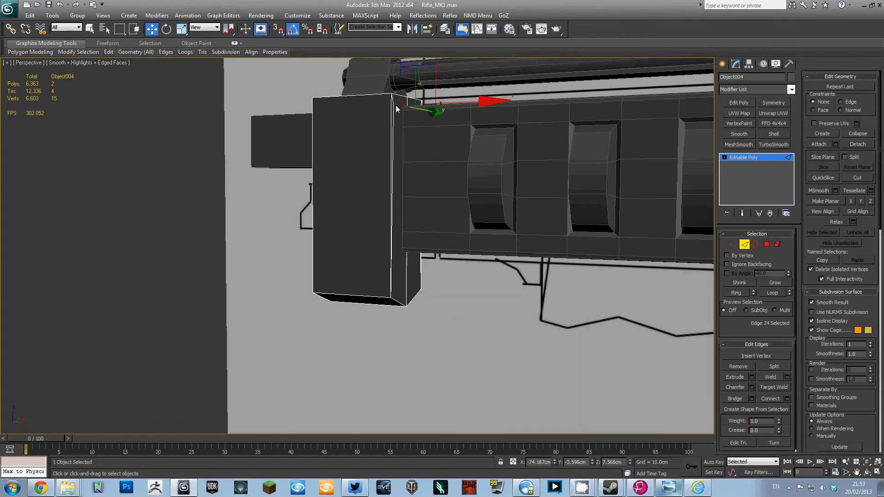
{"action": "middle_click_drag", "start_coordinate": [411, 167], "coordinate": [446, 179], "text": "alt"}
{"action": "double_click", "coordinate": [418, 99]}
{"action": "key", "text": "ctrl+BackSpace"}
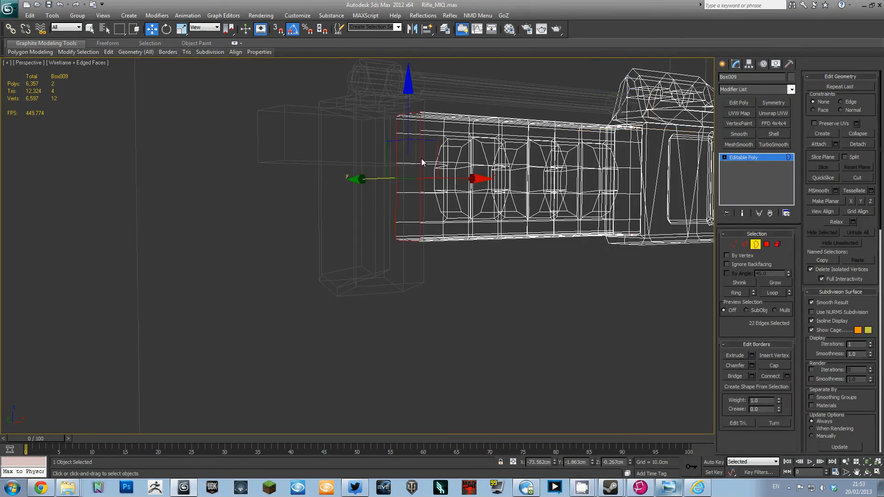
Extend the open border at the main body's front end with a scaled copy of its edges, followed by a moved copy.
{"action": "scroll", "coordinate": [422, 159], "scroll_direction": "up", "scroll_amount": 3}
{"action": "middle_click_drag", "start_coordinate": [422, 159], "coordinate": [401, 220]}
{"action": "key", "text": "r"}
{"action": "left_click_drag", "start_coordinate": [376, 219], "coordinate": [374, 222], "text": "shift"}
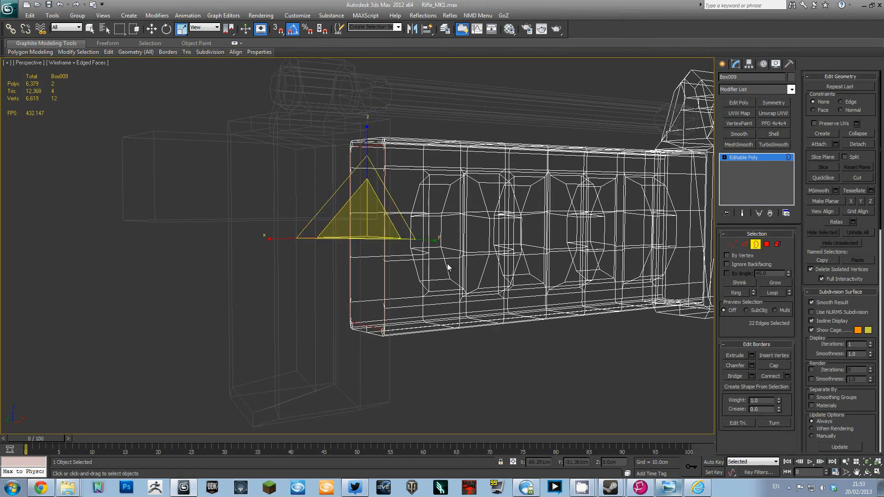
{"action": "key", "text": "w"}
{"action": "scroll", "coordinate": [429, 236], "scroll_direction": "up", "scroll_amount": 3}
{"action": "key", "text": "F3"}
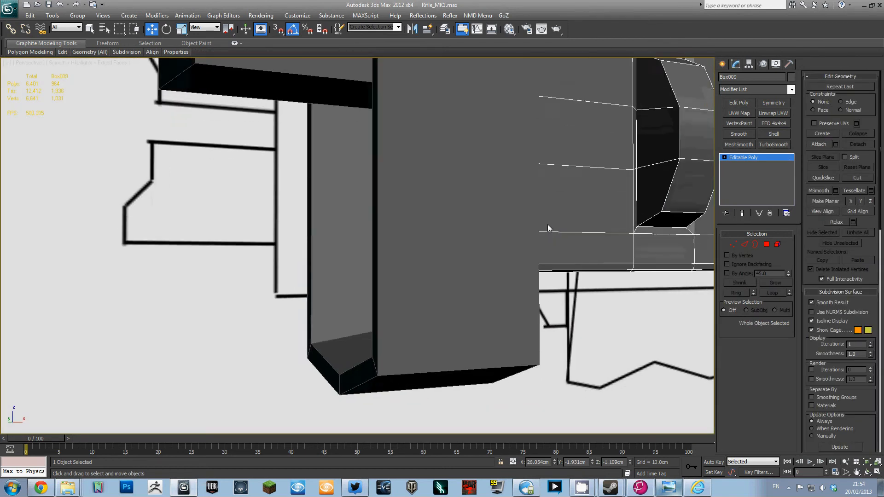
{"action": "scroll", "coordinate": [466, 200], "scroll_direction": "down", "scroll_amount": 5}
{"action": "key", "text": "2"}
{"action": "left_click", "coordinate": [341, 318]}
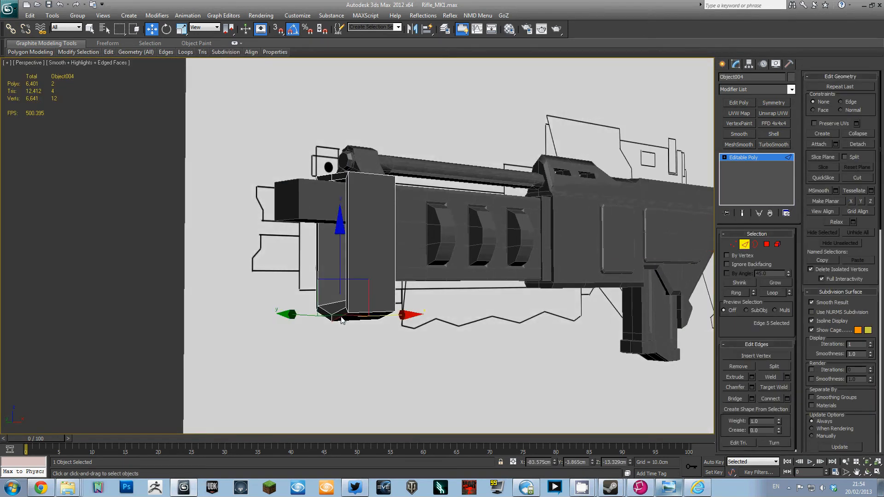
{"action": "middle_click_drag", "start_coordinate": [362, 317], "coordinate": [381, 322], "text": "alt"}
{"action": "key", "text": "ctrl+z"}
{"action": "key", "text": "ctrl+z"}
{"action": "key", "text": "ctrl+z"}
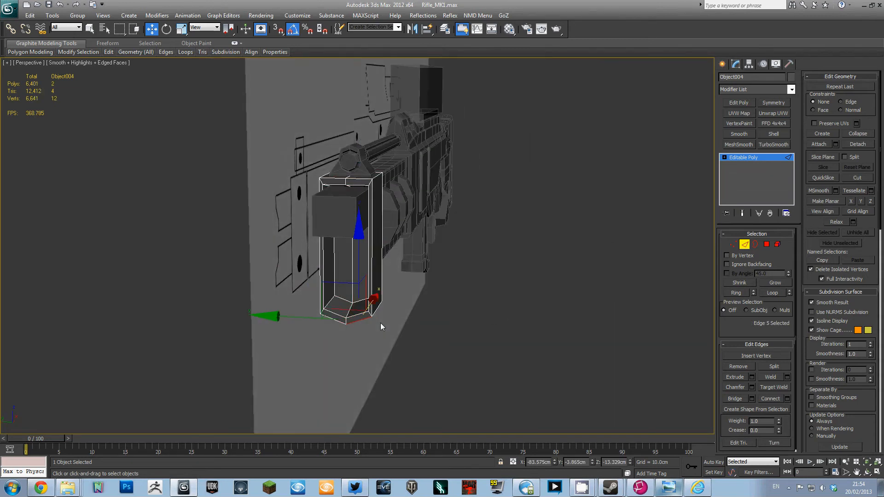
{"action": "key", "text": "4"}
{"action": "middle_click_drag", "start_coordinate": [360, 286], "coordinate": [418, 272], "text": "alt"}
{"action": "key", "text": "ctrl+z"}
{"action": "key", "text": "ctrl+z"}
{"action": "key", "text": "ctrl+z"}
{"action": "key", "text": "ctrl+z"}
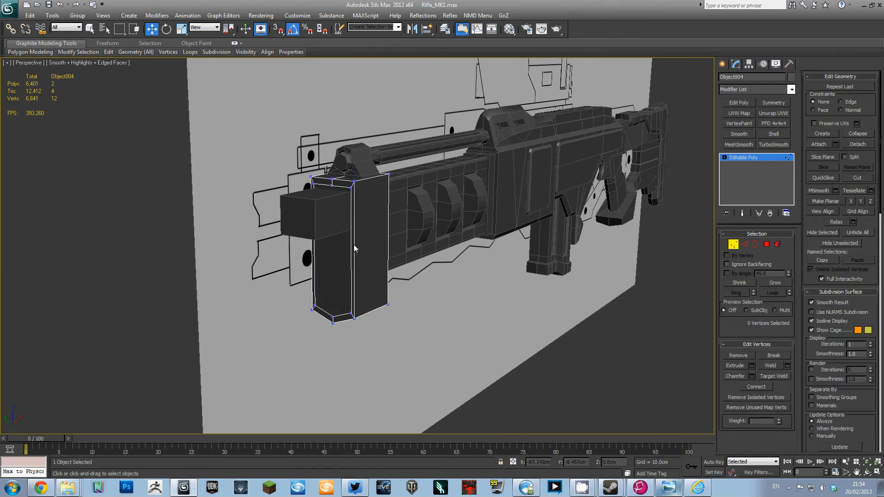
Ring-select the front block's edges on both sides of its centre line and connect them with new vertical loops.
{"action": "scroll", "coordinate": [359, 277], "scroll_direction": "up", "scroll_amount": 3}
{"action": "left_click", "coordinate": [732, 244]}
{"action": "key", "text": "2"}
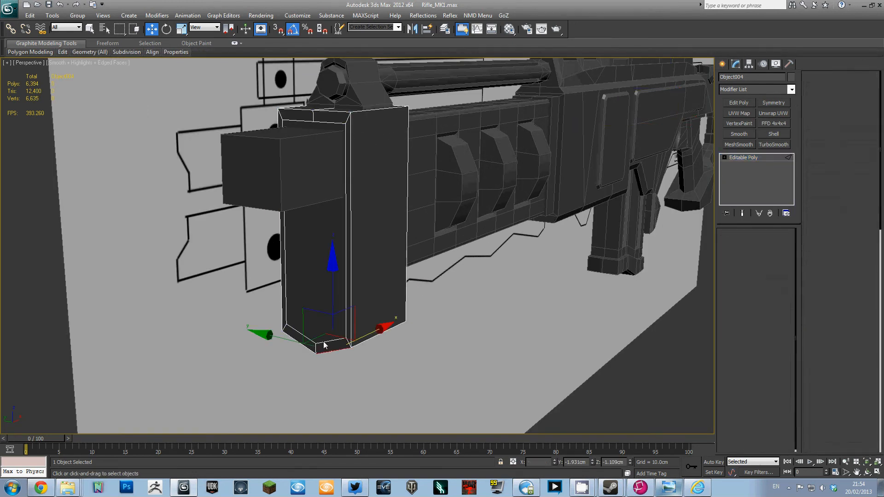
{"action": "left_click", "coordinate": [312, 340], "text": "ctrl"}
{"action": "middle_click_drag", "start_coordinate": [407, 377], "coordinate": [386, 364], "text": "alt"}
{"action": "double_click", "coordinate": [350, 364], "text": "ctrl"}
{"action": "key", "text": "alt+r"}
Select the intermediate vertices on the front block's V-shaped underside and move them down to round the bottom.
{"action": "middle_click_drag", "start_coordinate": [347, 361], "coordinate": [322, 349], "text": "alt"}
{"action": "key", "text": "1"}
{"action": "key", "text": "F3"}
{"action": "left_click", "coordinate": [340, 353], "text": "ctrl"}
{"action": "middle_click_drag", "start_coordinate": [414, 383], "coordinate": [351, 361], "text": "alt"}
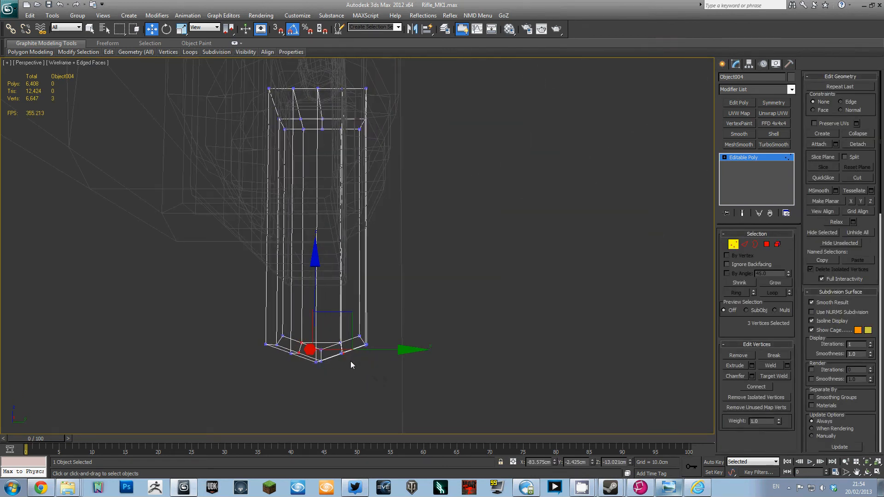
{"action": "middle_click_drag", "start_coordinate": [290, 351], "coordinate": [422, 362], "text": "alt"}
{"action": "key", "text": "F3"}
{"action": "key", "text": "2"}
{"action": "left_click", "coordinate": [315, 361]}
{"action": "key", "text": "1"}
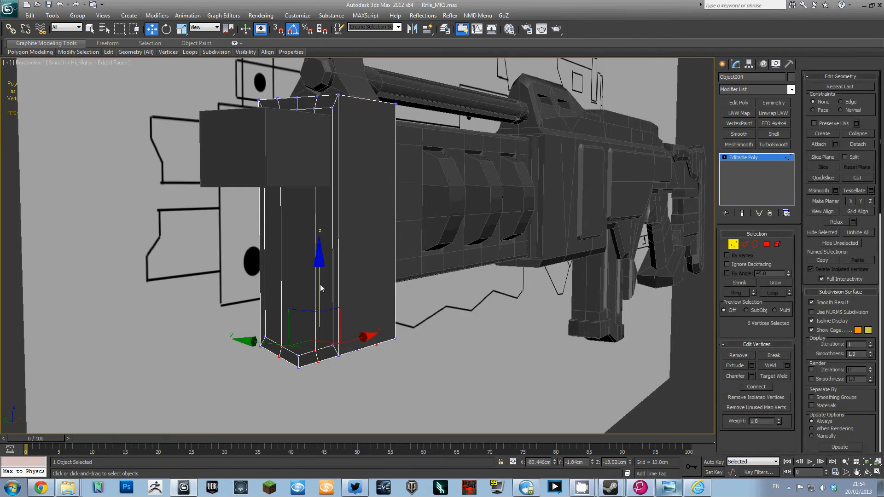
{"action": "key", "text": "ctrl+z"}
{"action": "key", "text": "ctrl+z"}
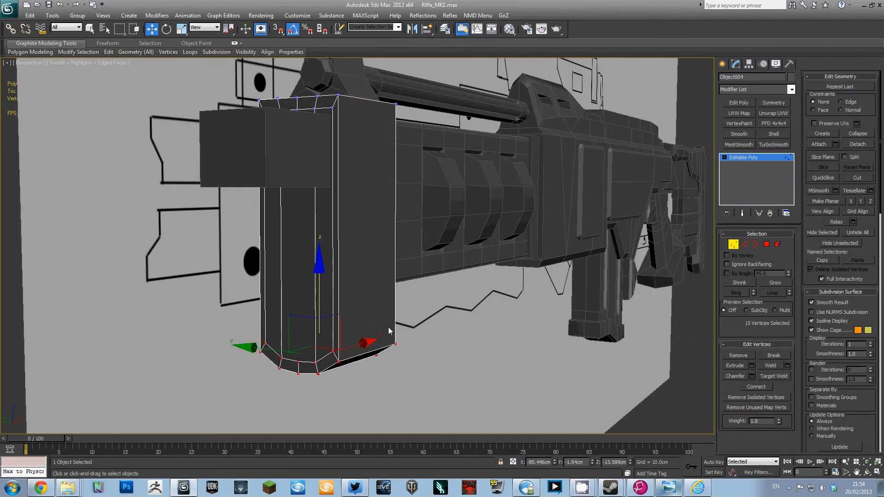
Select the two upper corner edges of the tall front block and chamfer them.
{"action": "scroll", "coordinate": [401, 313], "scroll_direction": "down", "scroll_amount": 5}
{"action": "key", "text": "alt+w"}
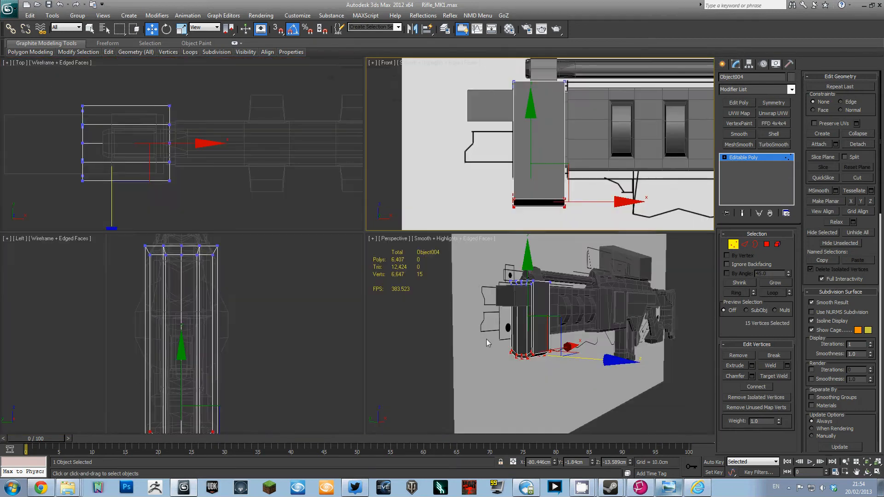
{"action": "middle_click", "coordinate": [486, 338]}
{"action": "key", "text": "alt+w"}
{"action": "scroll", "coordinate": [479, 338], "scroll_direction": "up", "scroll_amount": 3}
{"action": "middle_click_drag", "start_coordinate": [478, 338], "coordinate": [511, 400]}
{"action": "key", "text": "2"}
{"action": "left_click", "coordinate": [475, 259]}
{"action": "left_click", "coordinate": [380, 257], "text": "ctrl"}
{"action": "left_click", "coordinate": [752, 387]}
{"action": "middle_click_drag", "start_coordinate": [499, 322], "coordinate": [474, 294], "text": "alt"}
{"action": "left_click", "coordinate": [362, 291]}
Slide the front block's upper rim corner vertices along their edges using the Edge constraint and weld overlapping vertices.
{"action": "left_click", "coordinate": [460, 278]}
{"action": "middle_click_drag", "start_coordinate": [405, 307], "coordinate": [455, 310], "text": "alt"}
{"action": "key", "text": "1"}
{"action": "left_click", "coordinate": [402, 265]}
{"action": "left_click", "coordinate": [851, 102]}
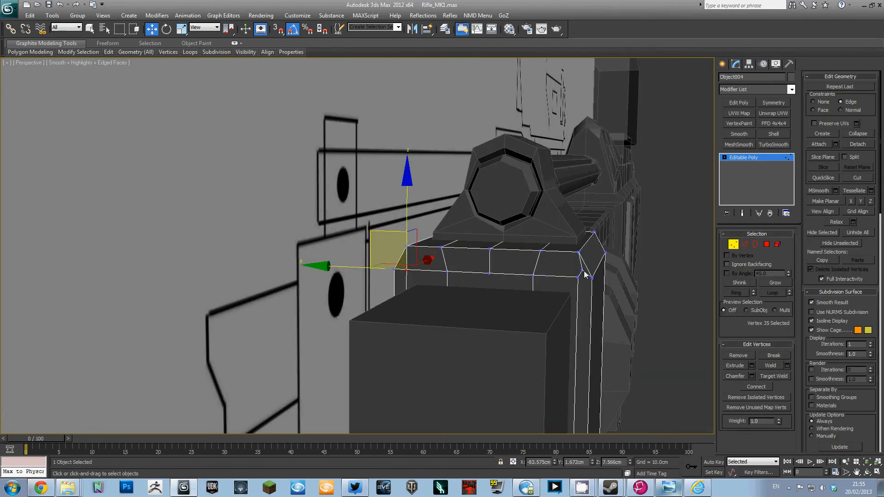
{"action": "left_click", "coordinate": [583, 271]}
{"action": "middle_click_drag", "start_coordinate": [582, 271], "coordinate": [518, 304], "text": "alt"}
{"action": "scroll", "coordinate": [519, 304], "scroll_direction": "down", "scroll_amount": 3}
{"action": "key", "text": "ctrl+a"}
{"action": "left_click", "coordinate": [766, 367]}
{"action": "middle_click_drag", "start_coordinate": [417, 294], "coordinate": [404, 253]}
{"action": "key", "text": "F3"}
{"action": "key", "text": "F3"}
Remove the stray edges crossing the upper and lower bevelled rims of the front block.
{"action": "key", "text": "4"}
{"action": "left_click", "coordinate": [392, 270]}
{"action": "left_click", "coordinate": [361, 265], "text": "ctrl"}
{"action": "left_click", "coordinate": [330, 263], "text": "ctrl"}
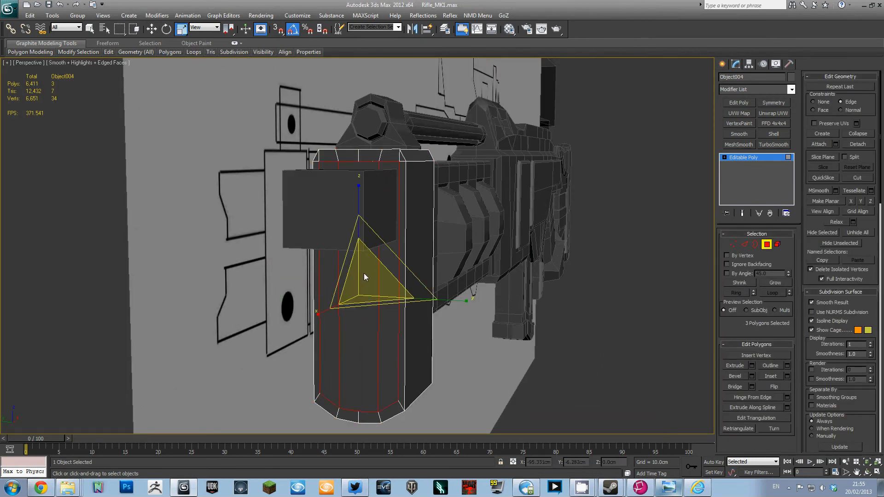
{"action": "key", "text": "2"}
{"action": "left_click", "coordinate": [355, 164]}
{"action": "left_click", "coordinate": [357, 158]}
{"action": "key", "text": "ctrl+BackSpace"}
{"action": "middle_click_drag", "start_coordinate": [377, 160], "coordinate": [346, 179], "text": "alt"}
{"action": "key", "text": "1"}
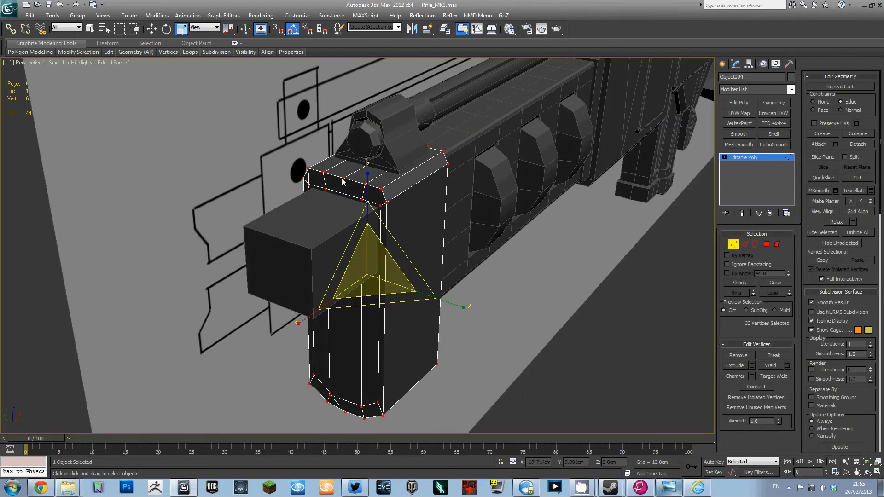
{"action": "key", "text": "2"}
{"action": "left_click", "coordinate": [338, 404]}
{"action": "key", "text": "ctrl+BackSpace"}
Cut new vertical edges through the front block's front face and rim to restore its four facets.
{"action": "middle_click_drag", "start_coordinate": [360, 382], "coordinate": [353, 330], "text": "alt"}
{"action": "key", "text": "1"}
{"action": "left_click", "coordinate": [358, 329]}
{"action": "middle_click_drag", "start_coordinate": [548, 329], "coordinate": [525, 323], "text": "alt"}
{"action": "left_click", "coordinate": [857, 178]}
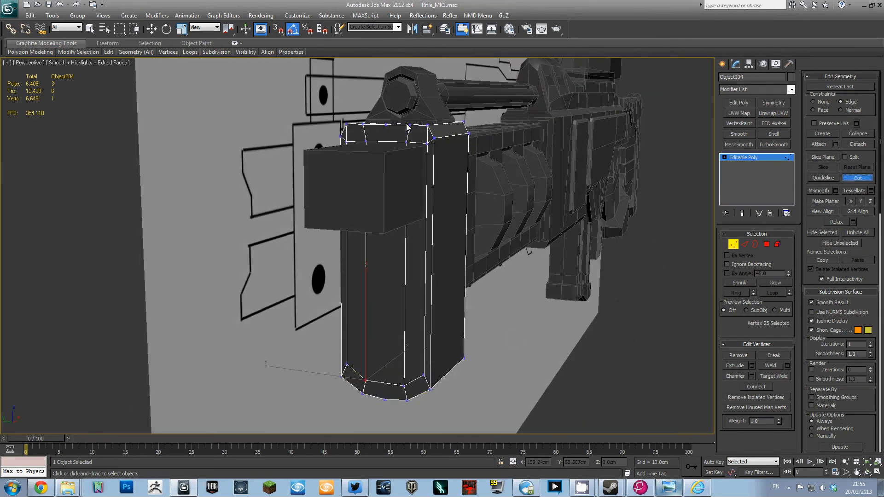
{"action": "right_click", "coordinate": [423, 343]}
{"action": "right_click", "coordinate": [423, 342]}
{"action": "key", "text": "ctrl+a"}
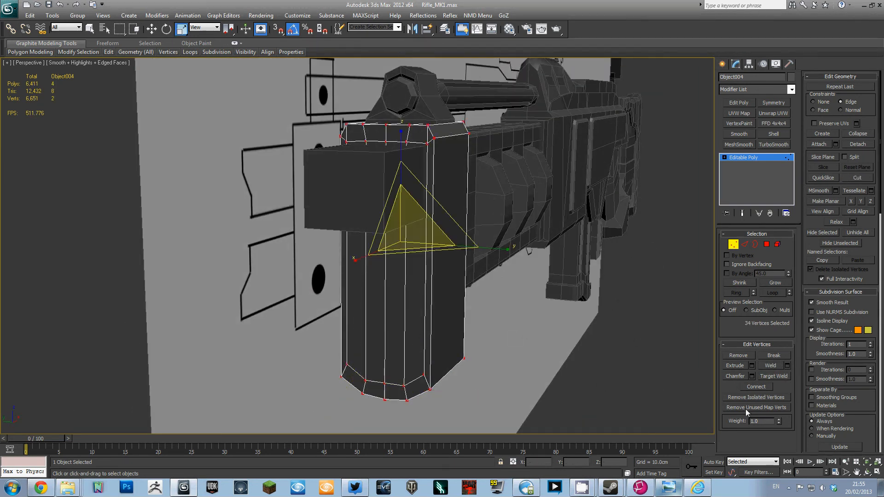
{"action": "middle_click_drag", "start_coordinate": [598, 313], "coordinate": [593, 350], "text": "alt"}
{"action": "left_click", "coordinate": [782, 157]}
{"action": "middle_click_drag", "start_coordinate": [547, 217], "coordinate": [437, 227], "text": "alt"}
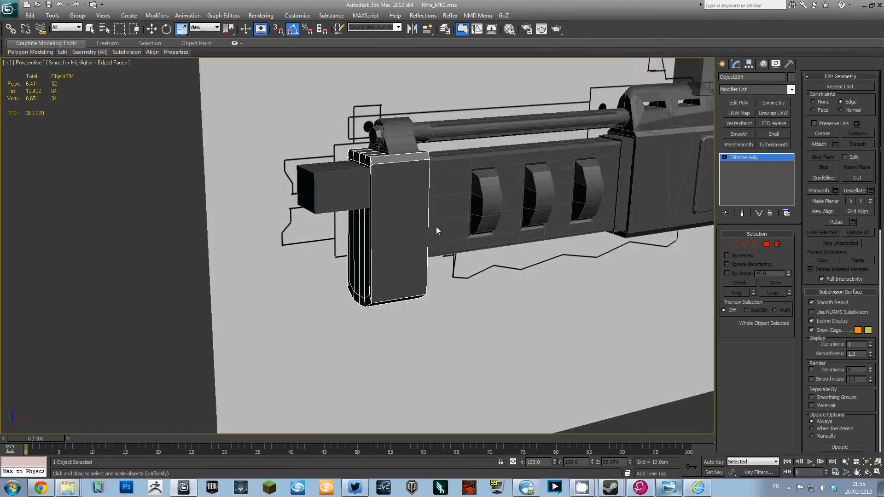
Bevel the polygons on the back face of the tall front block.
{"action": "key", "text": "2"}
{"action": "left_click", "coordinate": [370, 165]}
{"action": "double_click", "coordinate": [370, 165]}
{"action": "middle_click_drag", "start_coordinate": [369, 165], "coordinate": [478, 102], "text": "alt"}
{"action": "key", "text": "4"}
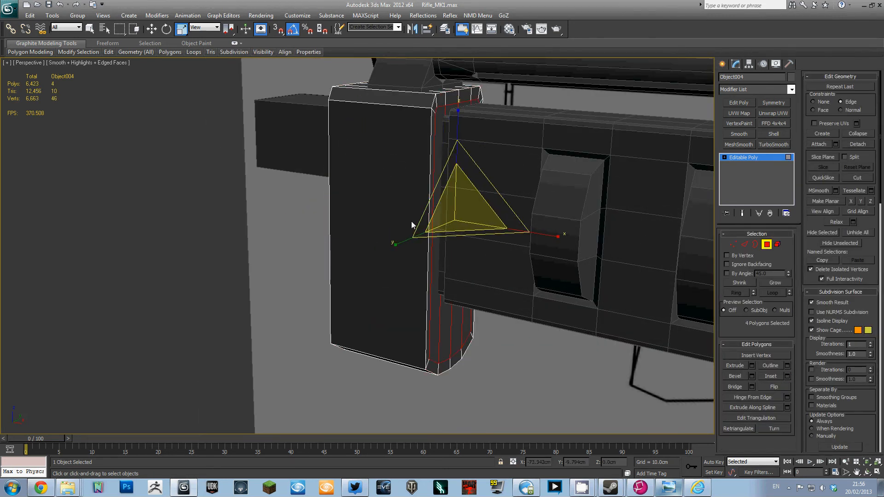
Delete the upper half of the bevelled front block's polygons in the top view.
{"action": "key", "text": "t"}
{"action": "middle_click_drag", "start_coordinate": [216, 149], "coordinate": [280, 162]}
{"action": "left_click_drag", "start_coordinate": [185, 131], "coordinate": [452, 242]}
{"action": "key", "text": "Delete"}
Rebuild the bevelled front block's missing half with a Symmetry modifier on the Z axis and convert it to Editable Poly.
{"action": "key", "text": "6"}
{"action": "left_click", "coordinate": [775, 103]}
{"action": "left_click", "coordinate": [768, 251]}
{"action": "key", "text": "alt+w"}
{"action": "right_click", "coordinate": [465, 331]}
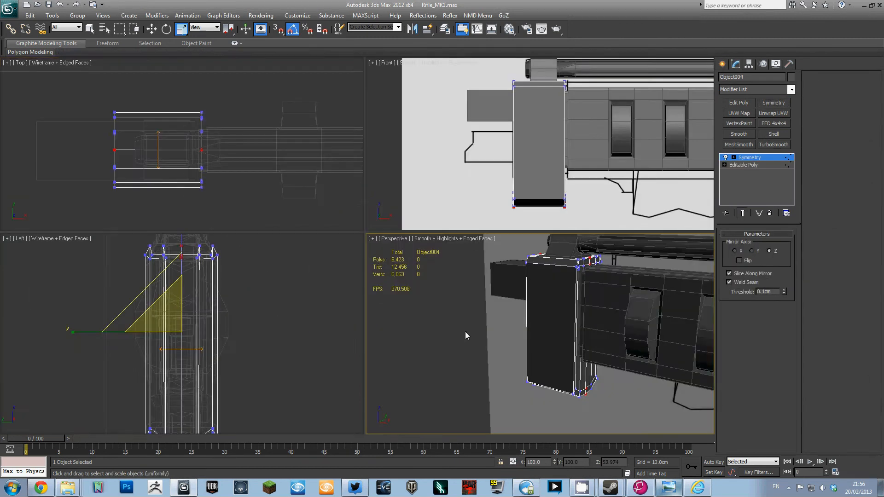
{"action": "key", "text": "alt+w"}
{"action": "right_click", "coordinate": [774, 156]}
{"action": "right_click", "coordinate": [418, 235]}
{"action": "right_click", "coordinate": [398, 214]}
{"action": "mouse_move", "coordinate": [440, 299]}
{"action": "left_click", "coordinate": [525, 309]}
Convert the front block's outer front and back edge loops to a vertex selection and scale it to 110% along X.
{"action": "key", "text": "2"}
{"action": "middle_click_drag", "start_coordinate": [404, 283], "coordinate": [495, 214], "text": "alt"}
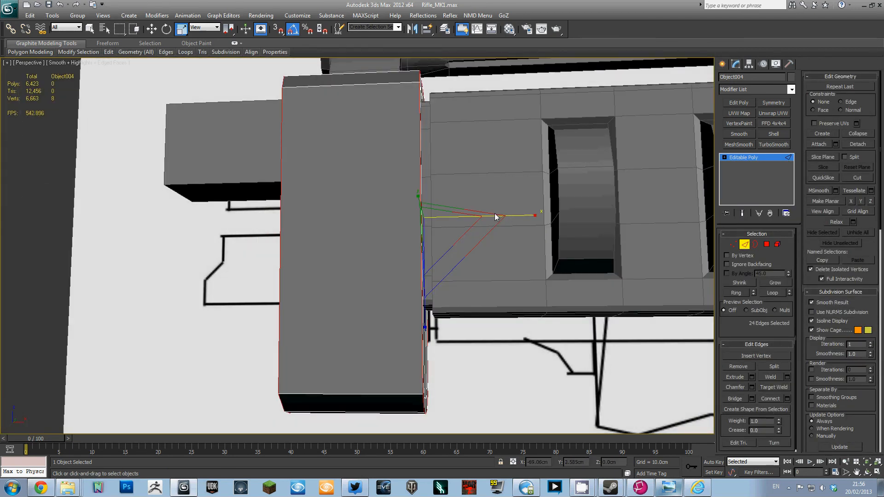
{"action": "right_click", "coordinate": [505, 218]}
{"action": "left_click", "coordinate": [479, 159]}
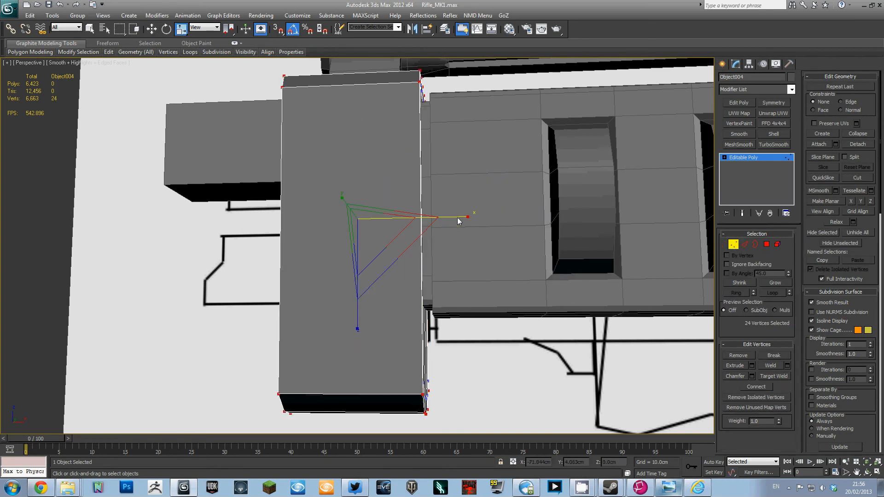
{"action": "middle_click_drag", "start_coordinate": [458, 222], "coordinate": [361, 226], "text": "alt"}
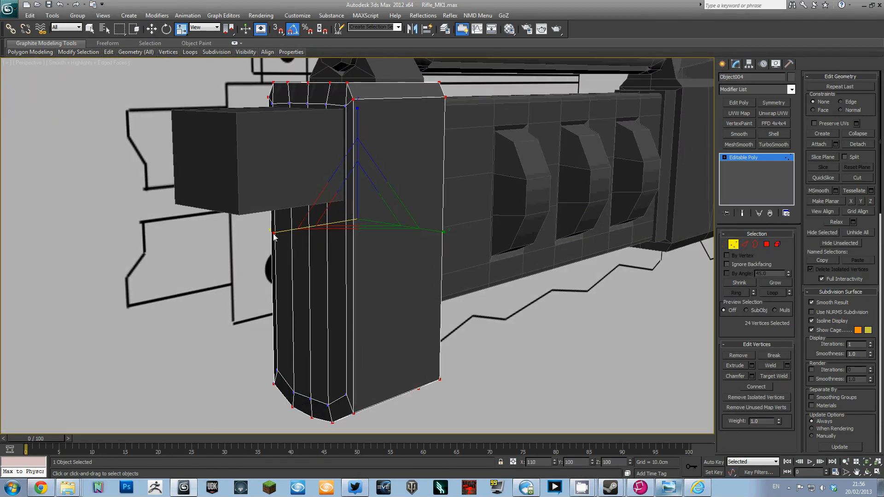
Bevel the four front-face polygons of the tall block with a height of -6.483 cm and an outline of -0.214 cm.
{"action": "key", "text": "4"}
{"action": "left_click", "coordinate": [287, 214], "text": "ctrl"}
{"action": "middle_click_drag", "start_coordinate": [394, 236], "coordinate": [644, 306], "text": "alt"}
{"action": "left_click", "coordinate": [752, 376]}
{"action": "left_click_drag", "start_coordinate": [363, 278], "coordinate": [343, 266]}
{"action": "middle_click_drag", "start_coordinate": [483, 288], "coordinate": [432, 297], "text": "alt"}
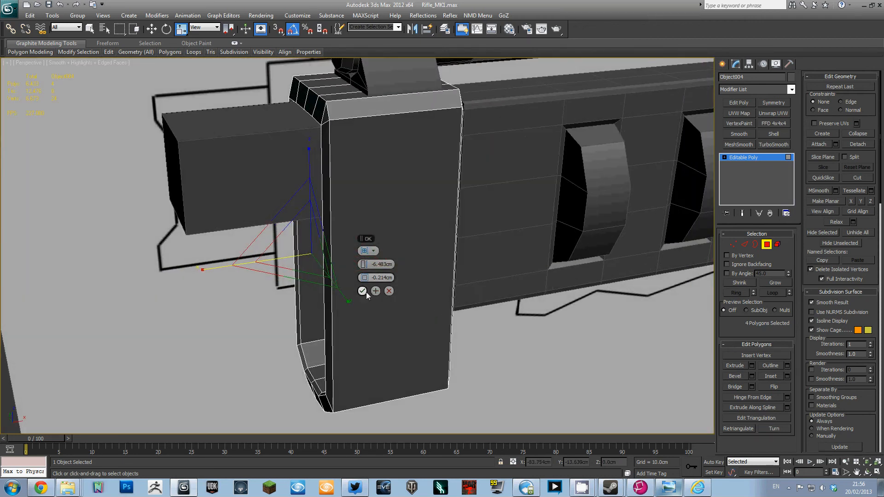
{"action": "left_click", "coordinate": [362, 291]}
Chamfer the tall block's front outer edge loop and its matching rear edge loop.
{"action": "key", "text": "2"}
{"action": "middle_click_drag", "start_coordinate": [396, 140], "coordinate": [375, 89], "text": "alt"}
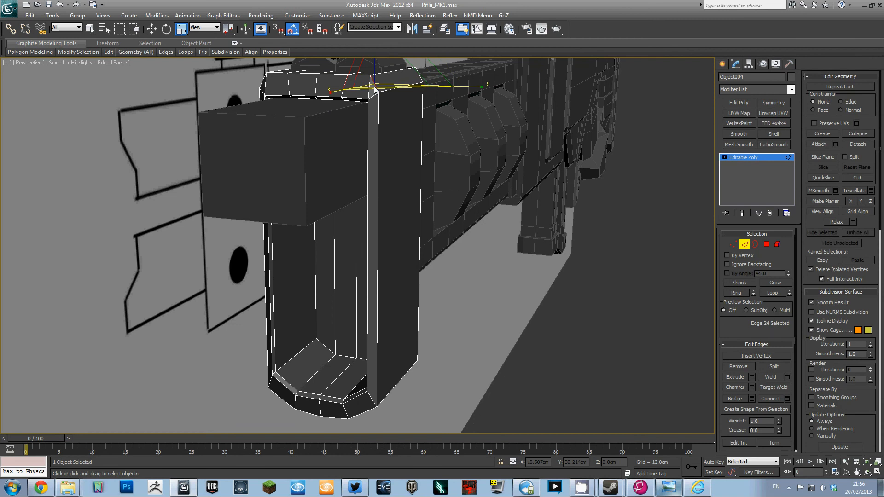
{"action": "double_click", "coordinate": [375, 89]}
{"action": "left_click", "coordinate": [752, 387]}
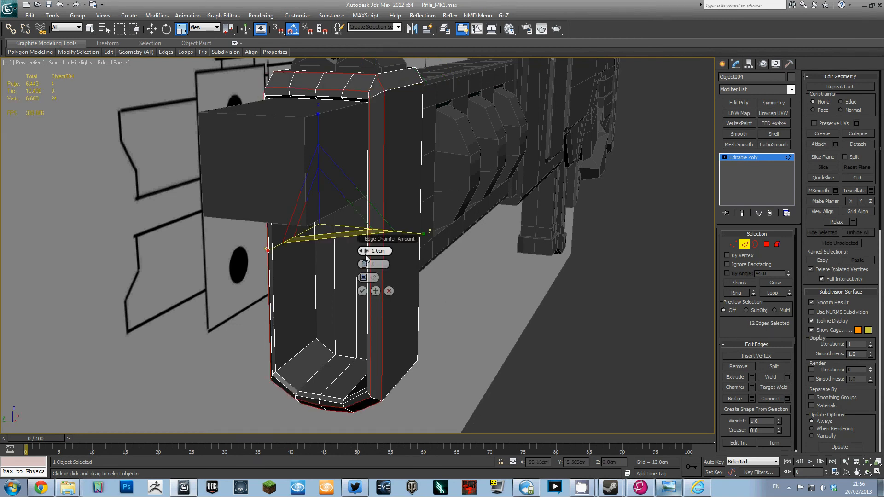
{"action": "left_click_drag", "start_coordinate": [366, 257], "coordinate": [364, 257]}
{"action": "left_click", "coordinate": [364, 290]}
{"action": "middle_click_drag", "start_coordinate": [366, 290], "coordinate": [442, 258], "text": "alt"}
{"action": "left_click", "coordinate": [447, 113]}
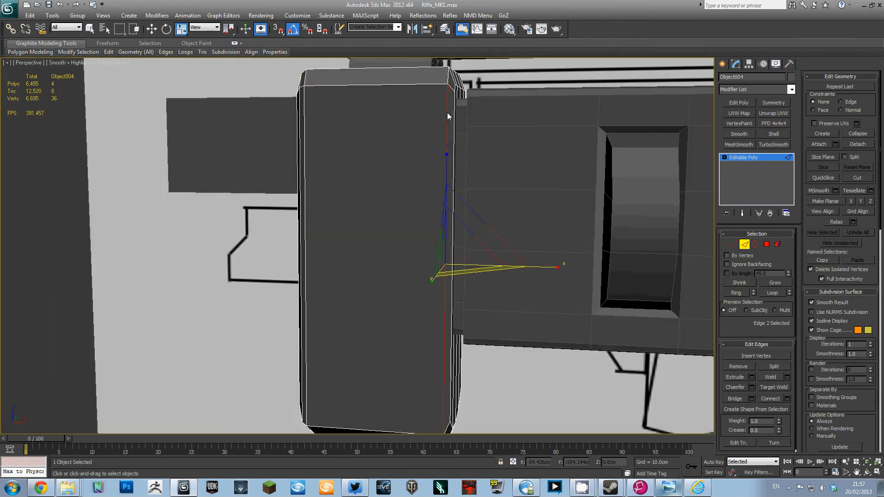
{"action": "left_click", "coordinate": [751, 387]}
{"action": "left_click", "coordinate": [362, 290]}
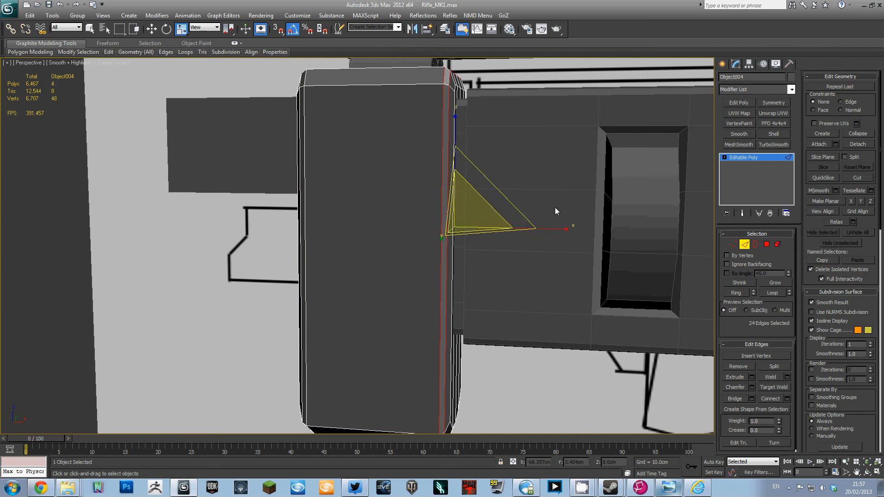
Lengthen the tall block by moving its front vertices forward along X in the front view, fine-tuning their position.
{"action": "scroll", "coordinate": [556, 208], "scroll_direction": "down", "scroll_amount": 3}
{"action": "middle_click_drag", "start_coordinate": [556, 208], "coordinate": [610, 197], "text": "alt"}
{"action": "left_click", "coordinate": [766, 157]}
{"action": "middle_click", "coordinate": [475, 173]}
{"action": "key", "text": "alt+w"}
{"action": "scroll", "coordinate": [471, 176], "scroll_direction": "down", "scroll_amount": 3}
{"action": "key", "text": "1"}
{"action": "left_click_drag", "start_coordinate": [286, 121], "coordinate": [349, 371]}
{"action": "key", "text": "w"}
{"action": "key", "text": "F3"}
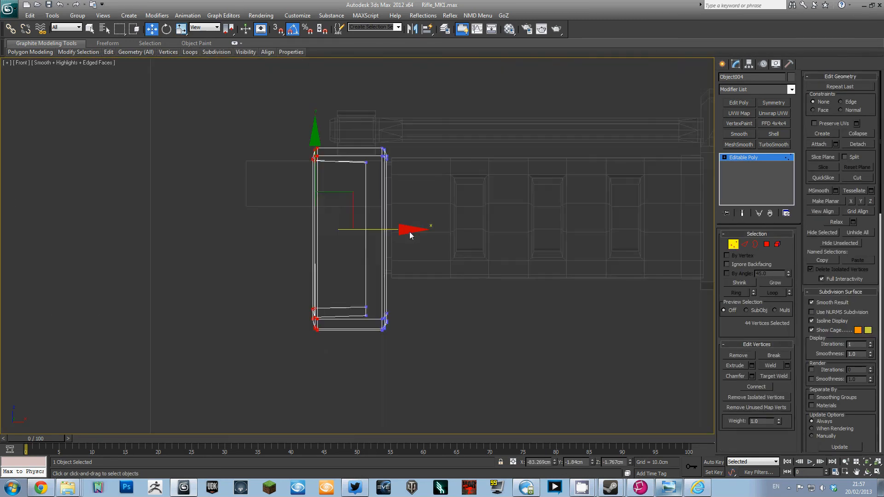
{"action": "left_click_drag", "start_coordinate": [400, 229], "coordinate": [371, 229]}
{"action": "key", "text": "F3"}
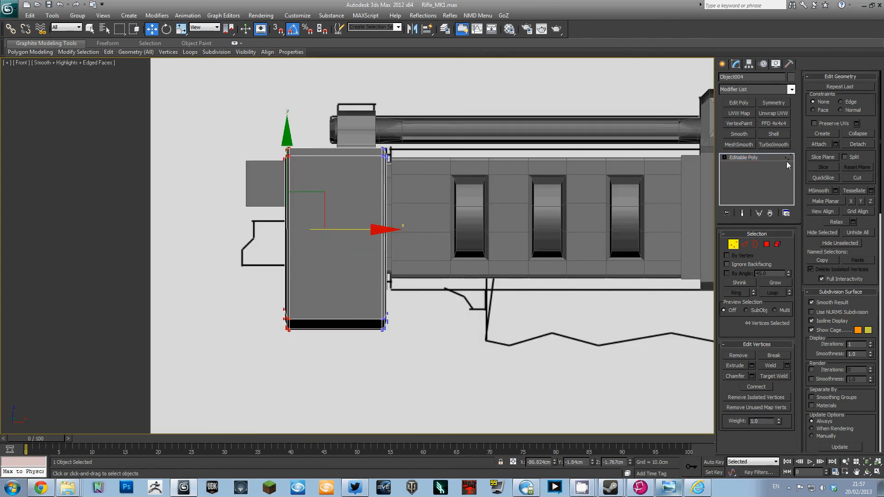
{"action": "left_click", "coordinate": [788, 164]}
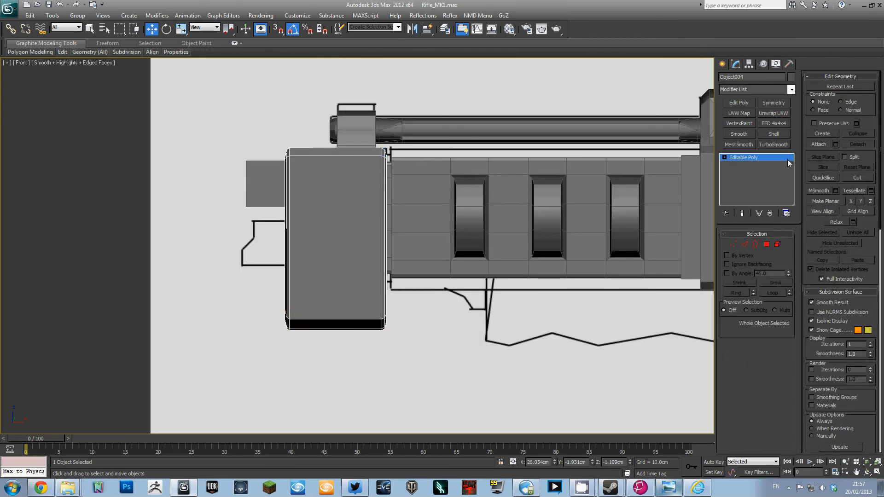
{"action": "key", "text": "1"}
{"action": "left_click_drag", "start_coordinate": [368, 234], "coordinate": [375, 234]}
{"action": "key", "text": "1"}
Connect the four vertical edges of the small front box with three segments.
{"action": "left_click", "coordinate": [270, 181]}
{"action": "key", "text": "1"}
{"action": "key", "text": "F3"}
{"action": "scroll", "coordinate": [184, 216], "scroll_direction": "up", "scroll_amount": 3}
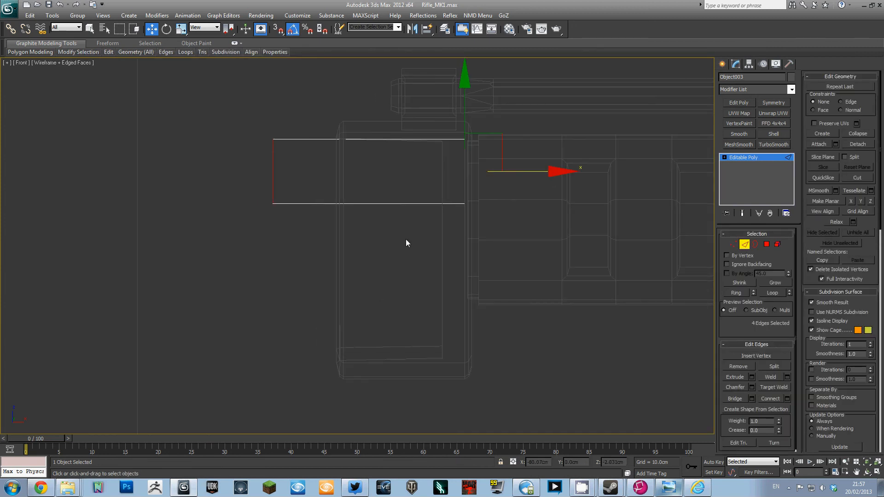
{"action": "middle_click_drag", "start_coordinate": [545, 178], "coordinate": [534, 193]}
{"action": "left_click_drag", "start_coordinate": [534, 194], "coordinate": [527, 193]}
{"action": "key", "text": "2"}
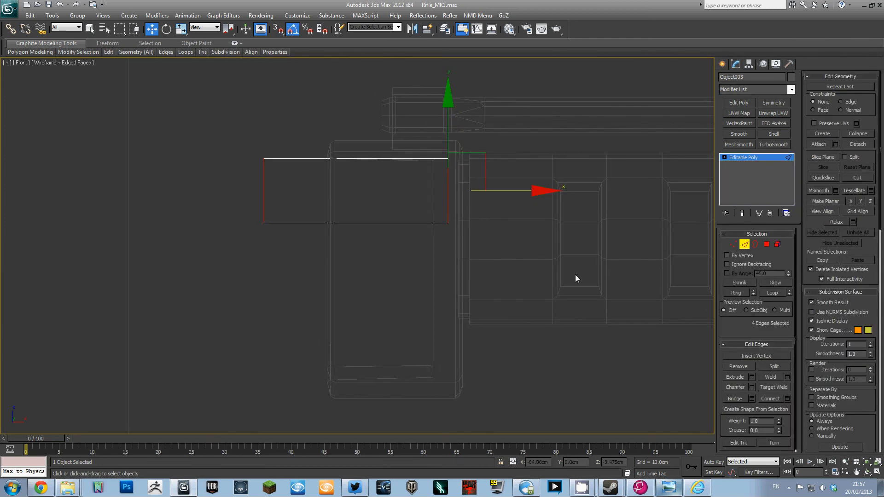
{"action": "left_click", "coordinate": [787, 398]}
{"action": "left_click", "coordinate": [363, 290]}
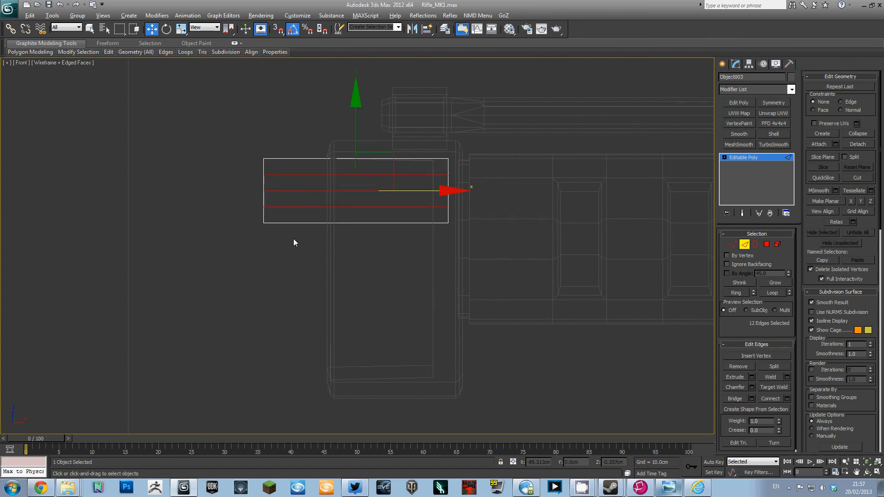
Narrow the small front box's bottom polygon along Y and scale its lowest intermediate edge loop to 38% along Y.
{"action": "key", "text": "alt+w"}
{"action": "right_click", "coordinate": [405, 281]}
{"action": "key", "text": "alt+w"}
{"action": "scroll", "coordinate": [404, 281], "scroll_direction": "up", "scroll_amount": 2}
{"action": "middle_click_drag", "start_coordinate": [404, 281], "coordinate": [323, 256], "text": "alt"}
{"action": "left_click", "coordinate": [291, 258]}
{"action": "double_click", "coordinate": [291, 259]}
{"action": "key", "text": "r"}
{"action": "key", "text": "7"}
{"action": "middle_click_drag", "start_coordinate": [283, 286], "coordinate": [300, 225], "text": "alt"}
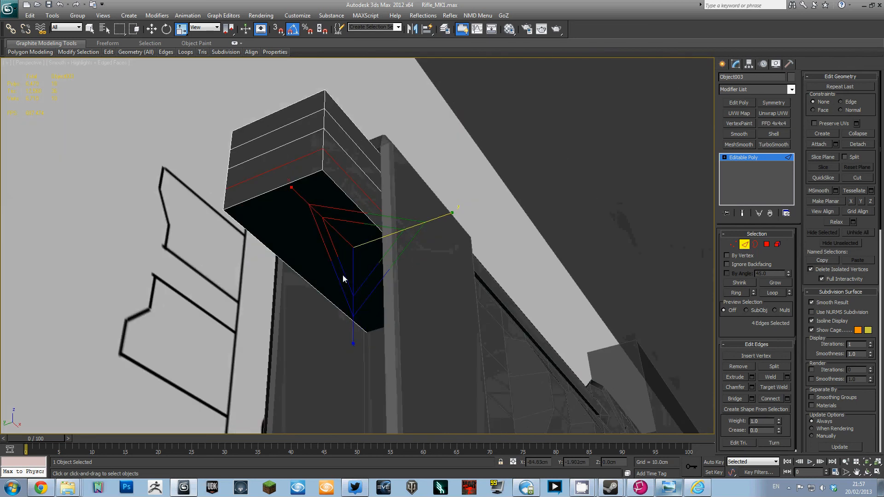
{"action": "key", "text": "4"}
{"action": "left_click", "coordinate": [343, 275]}
{"action": "key", "text": "7"}
{"action": "middle_click_drag", "start_coordinate": [327, 196], "coordinate": [337, 255], "text": "alt"}
{"action": "left_click_drag", "start_coordinate": [450, 270], "coordinate": [425, 272]}
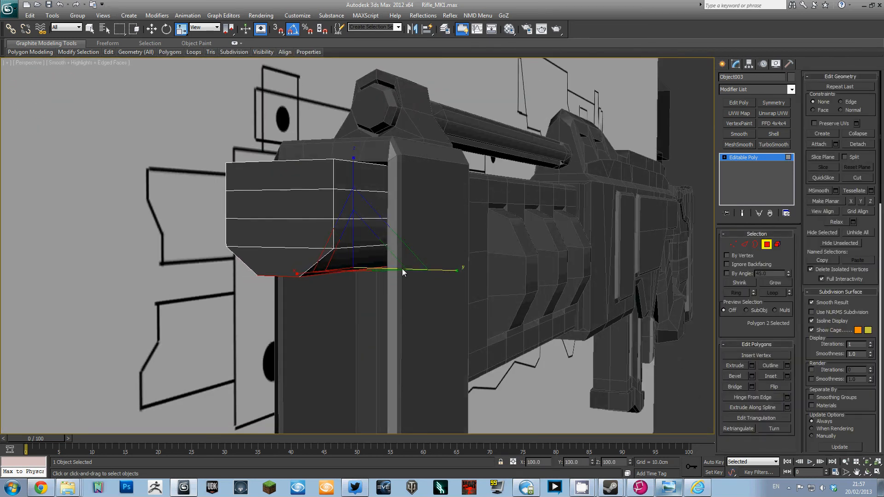
{"action": "key", "text": "2"}
{"action": "left_click_drag", "start_coordinate": [307, 247], "coordinate": [410, 248]}
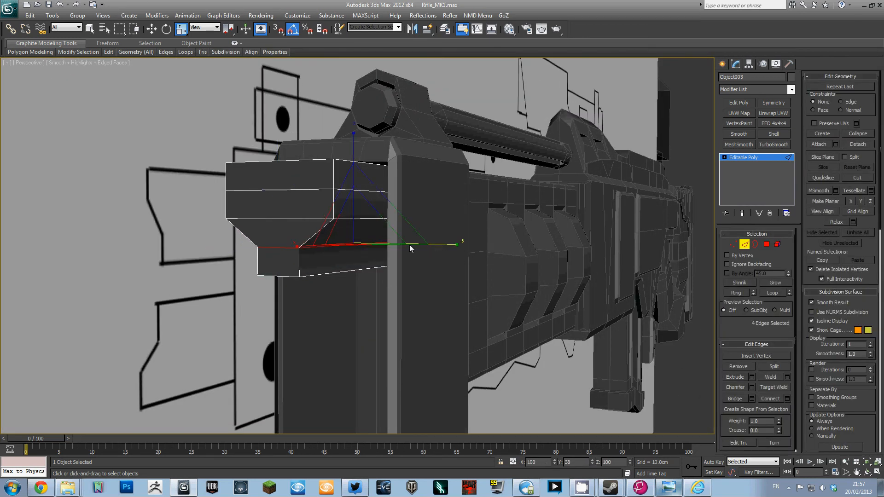
Lower the small front box's upper intermediate vertex row to the blueprint's upper corner in the see-through front view.
{"action": "key", "text": "f"}
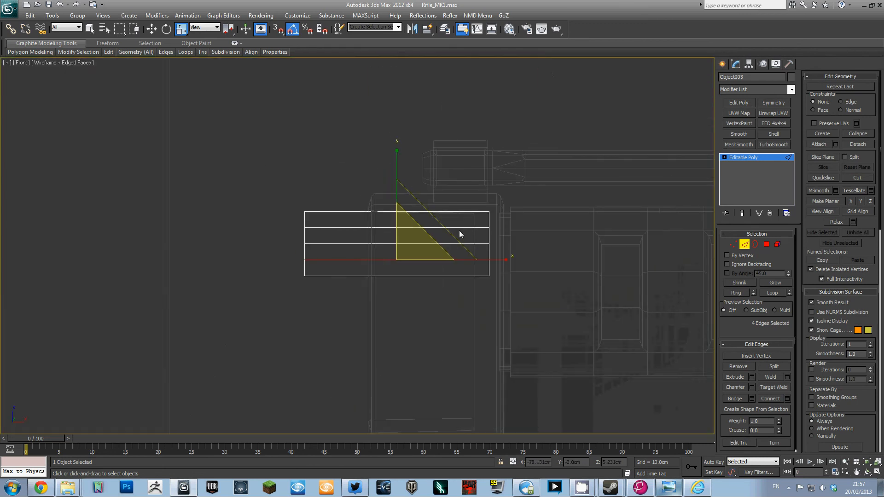
{"action": "key", "text": "F3"}
{"action": "scroll", "coordinate": [414, 246], "scroll_direction": "up", "scroll_amount": 4}
{"action": "key", "text": "alt+x"}
{"action": "scroll", "coordinate": [332, 231], "scroll_direction": "up", "scroll_amount": 2}
{"action": "middle_click_drag", "start_coordinate": [223, 176], "coordinate": [279, 112]}
{"action": "key", "text": "1"}
{"action": "left_click_drag", "start_coordinate": [354, 181], "coordinate": [356, 181]}
{"action": "left_click_drag", "start_coordinate": [251, 120], "coordinate": [399, 144]}
{"action": "scroll", "coordinate": [399, 144], "scroll_direction": "down", "scroll_amount": 5}
{"action": "key", "text": "F3"}
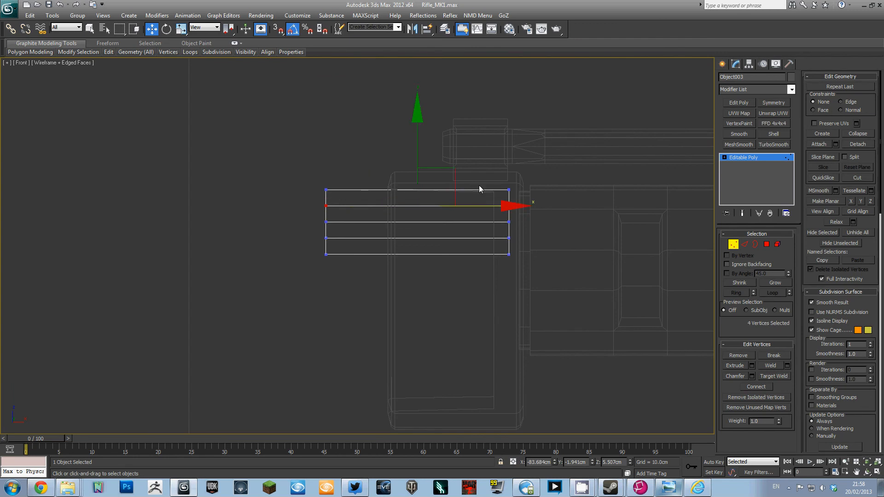
{"action": "scroll", "coordinate": [361, 229], "scroll_direction": "up", "scroll_amount": 5}
{"action": "key", "text": "F3"}
{"action": "scroll", "coordinate": [358, 245], "scroll_direction": "down", "scroll_amount": 3}
{"action": "left_click_drag", "start_coordinate": [252, 183], "coordinate": [538, 209]}
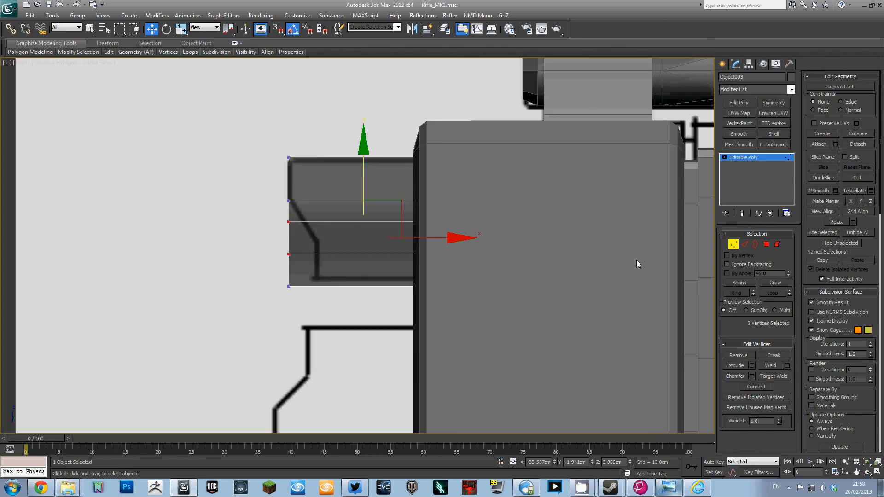
Fit the small box's lower front and bottom vertices to the blueprint outline and remove its lowest intermediate edge loop.
{"action": "left_click_drag", "start_coordinate": [385, 260], "coordinate": [452, 263]}
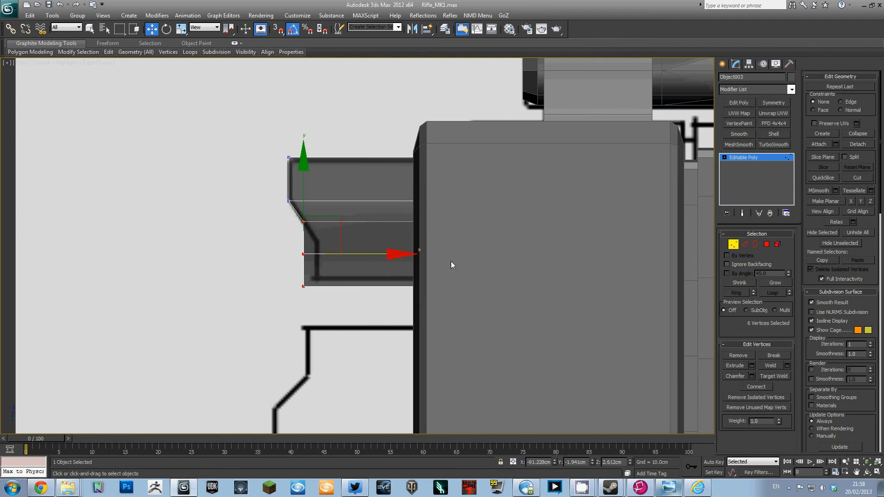
{"action": "left_click_drag", "start_coordinate": [373, 198], "coordinate": [373, 198]}
{"action": "key", "text": "2"}
{"action": "double_click", "coordinate": [328, 253]}
{"action": "key", "text": "ctrl+BackSpace"}
Move the small box's lower intermediate vertex row vertically and shift its lower front vertices back along X to match the blueprint outline.
{"action": "key", "text": "1"}
{"action": "left_click_drag", "start_coordinate": [290, 207], "coordinate": [572, 262]}
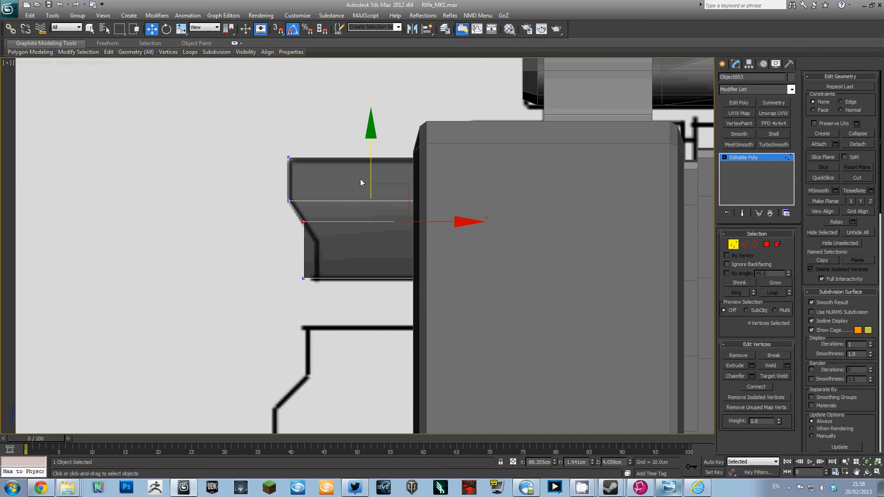
{"action": "left_click_drag", "start_coordinate": [375, 178], "coordinate": [375, 178]}
{"action": "left_click_drag", "start_coordinate": [268, 236], "coordinate": [332, 295]}
{"action": "left_click_drag", "start_coordinate": [387, 261], "coordinate": [403, 263]}
Scale the small front box's lower intermediate edge loop to 57% along Y.
{"action": "key", "text": "alt+w"}
{"action": "middle_click", "coordinate": [543, 352]}
{"action": "key", "text": "alt+w"}
{"action": "middle_click_drag", "start_coordinate": [542, 351], "coordinate": [409, 236], "text": "alt"}
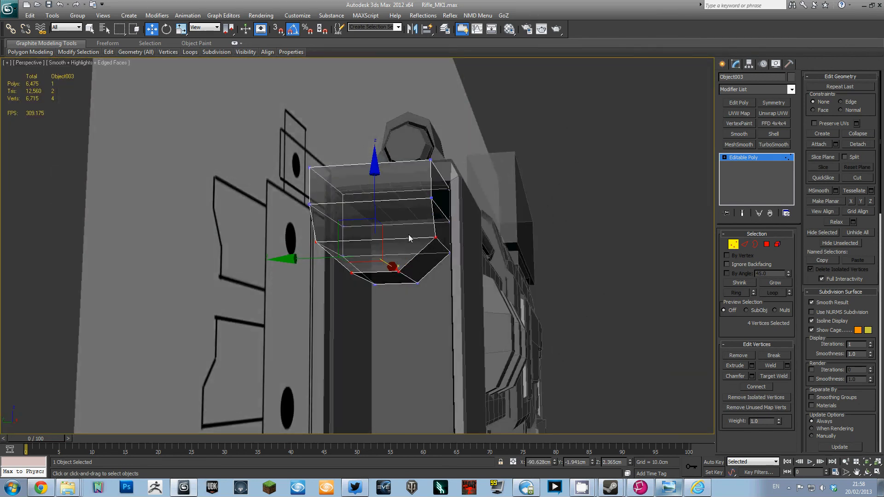
{"action": "key", "text": "2"}
{"action": "double_click", "coordinate": [408, 238]}
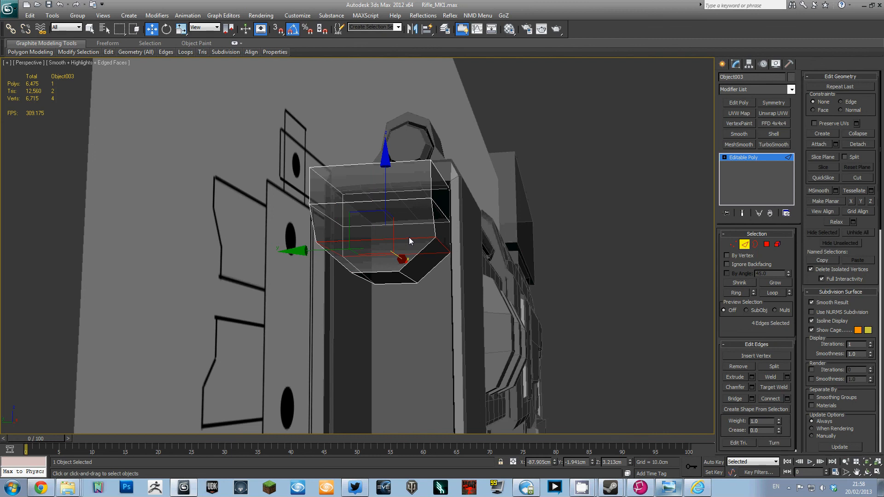
{"action": "key", "text": "r"}
{"action": "left_click_drag", "start_coordinate": [489, 247], "coordinate": [470, 247]}
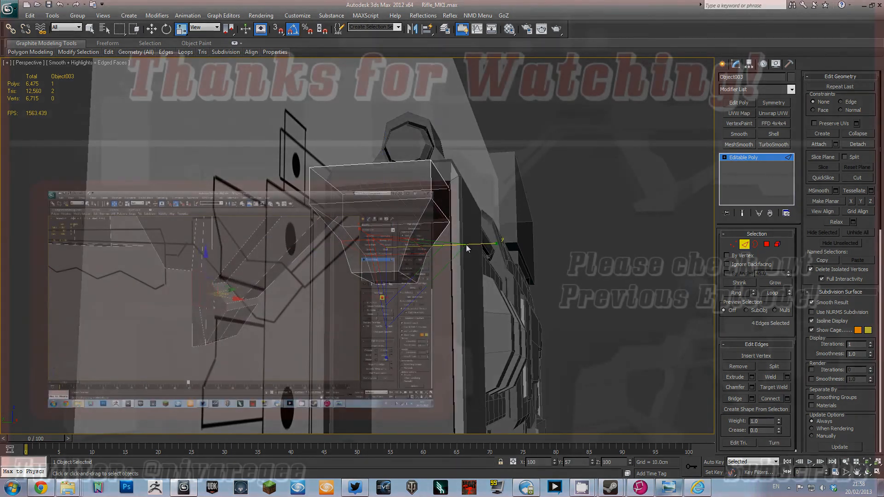